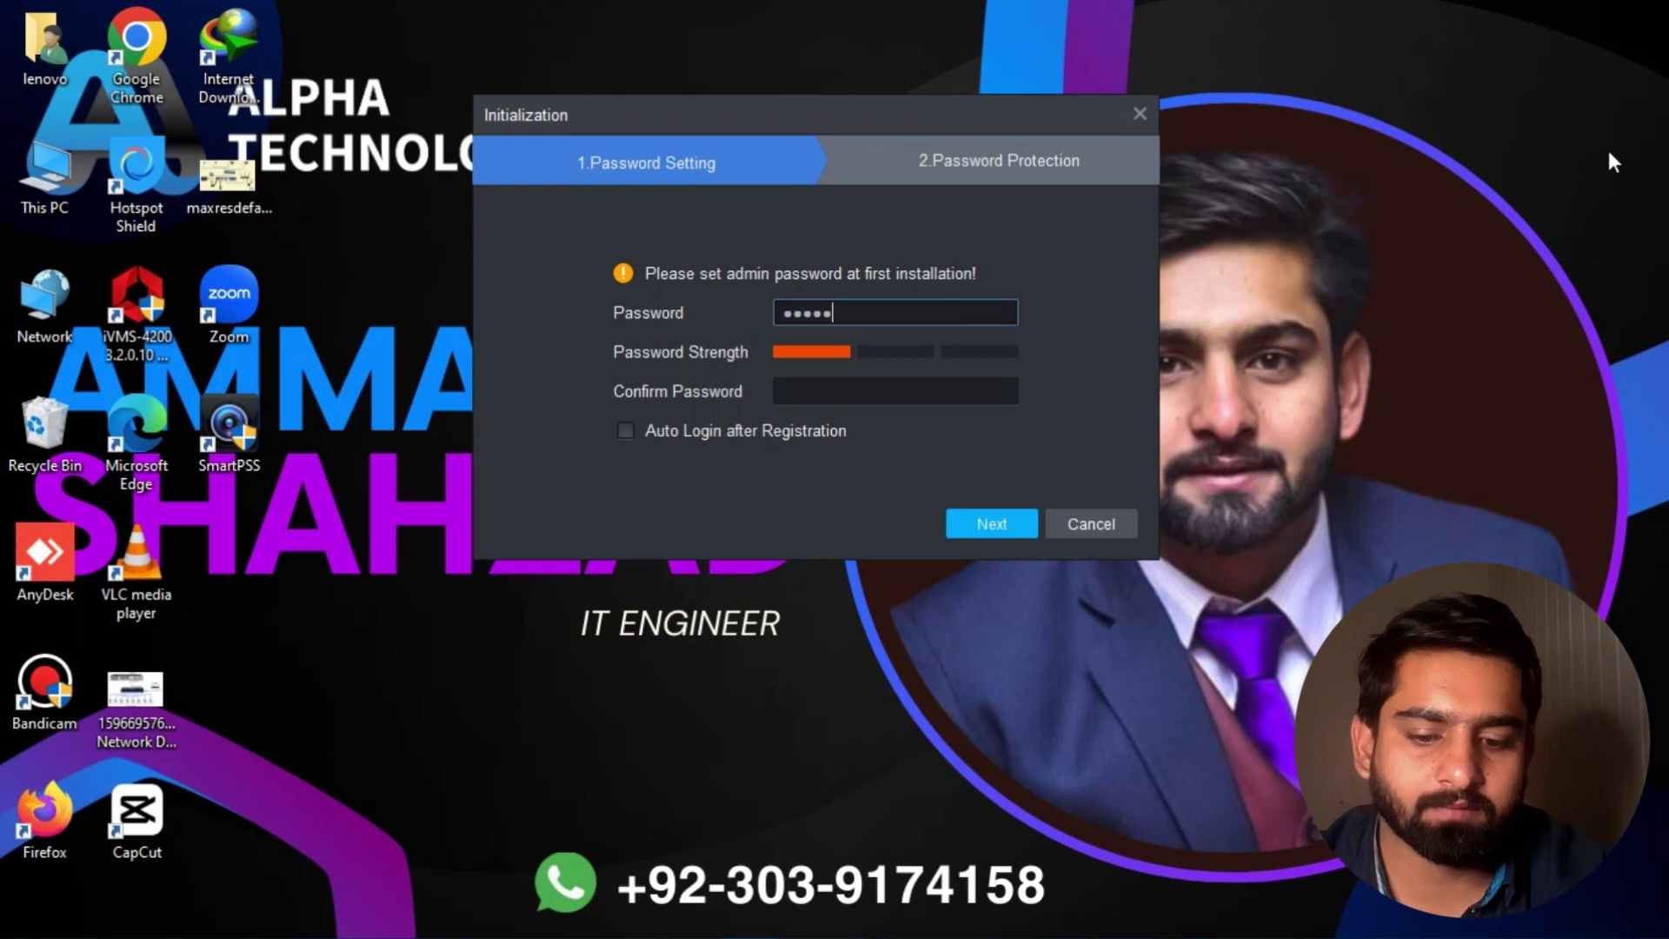
# Step: Enter and confirm the admin password and enable Auto Login after Registration
pyautogui.write('123')
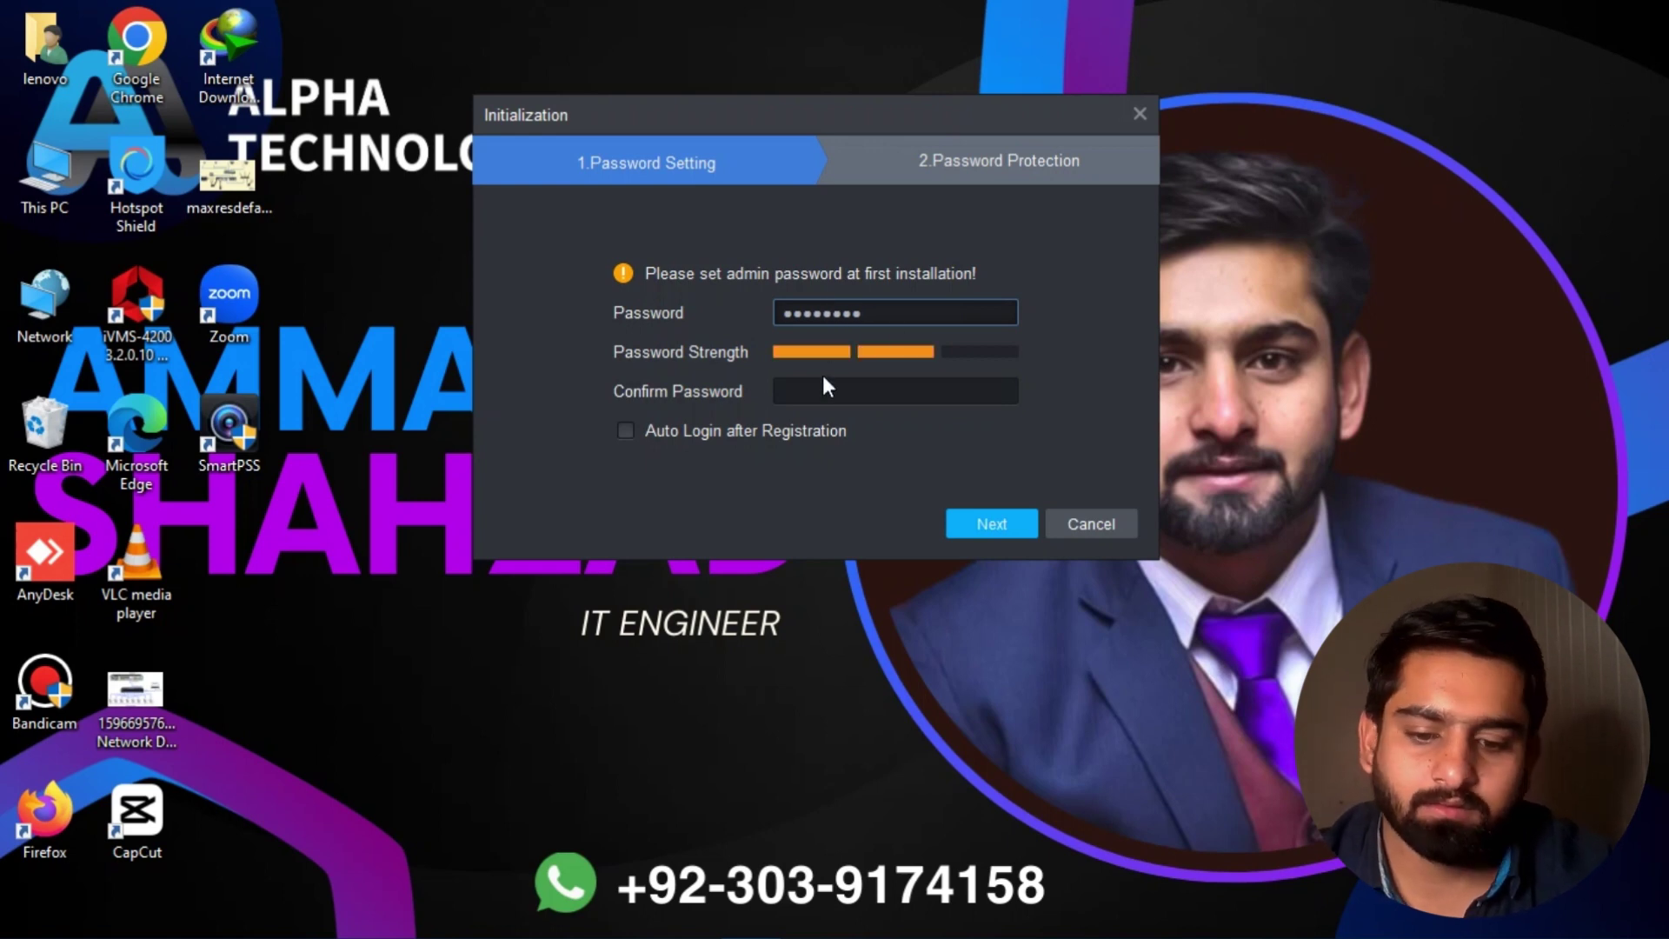
pyautogui.click(823, 389)
pyautogui.write('admi')
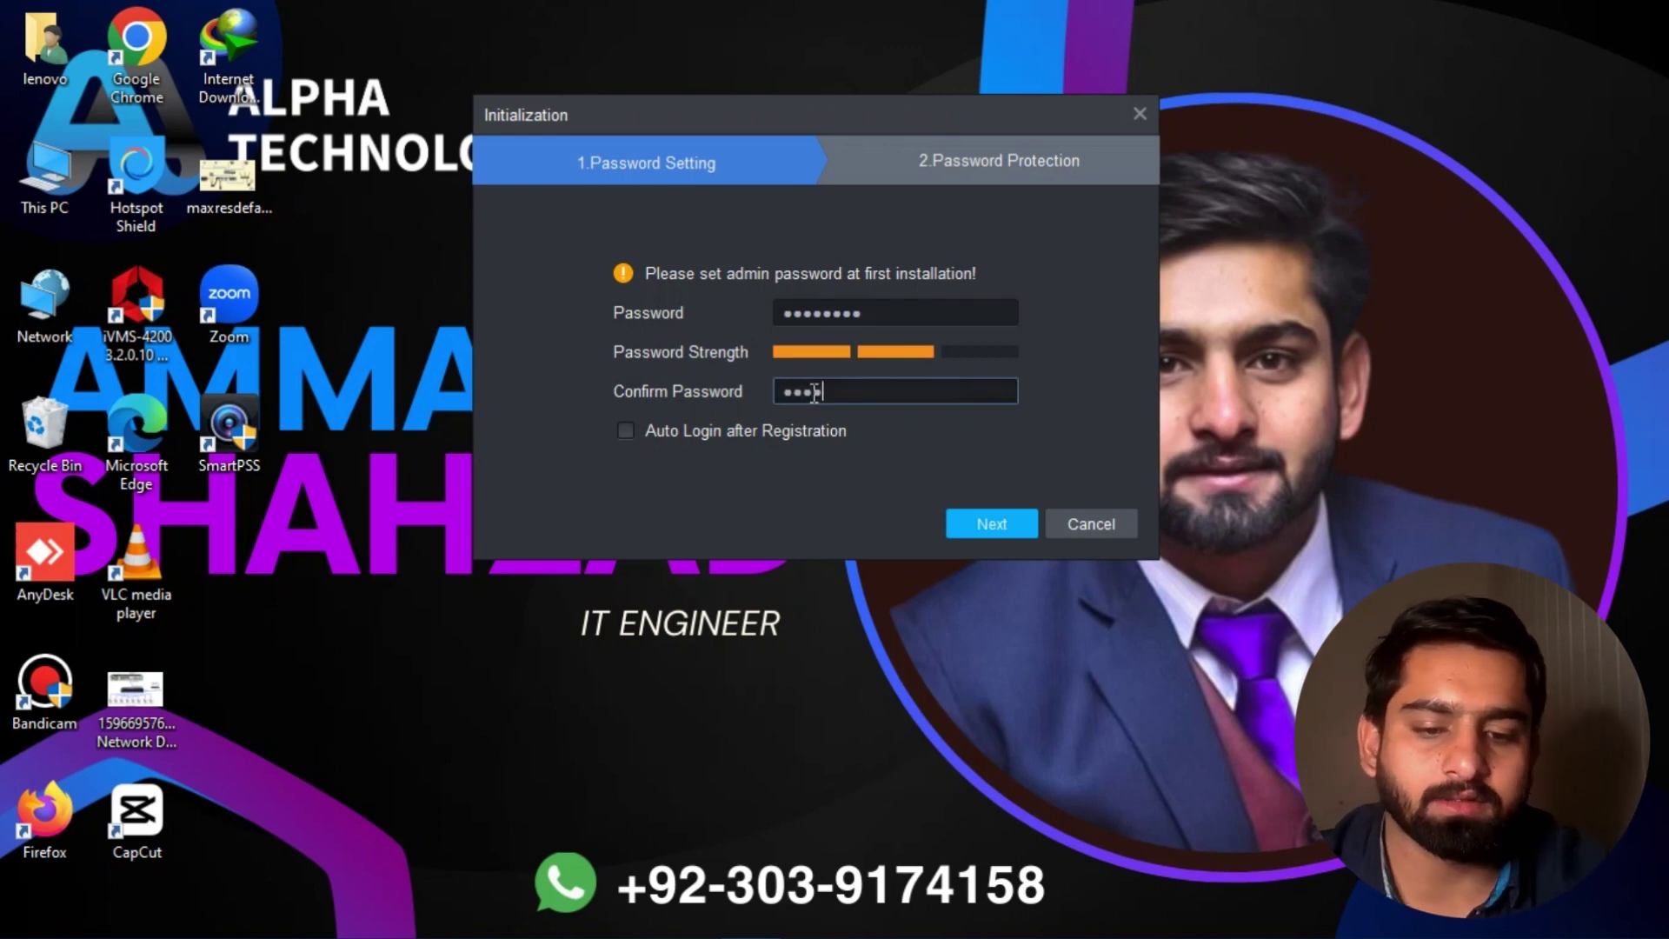
pyautogui.write('n1234')
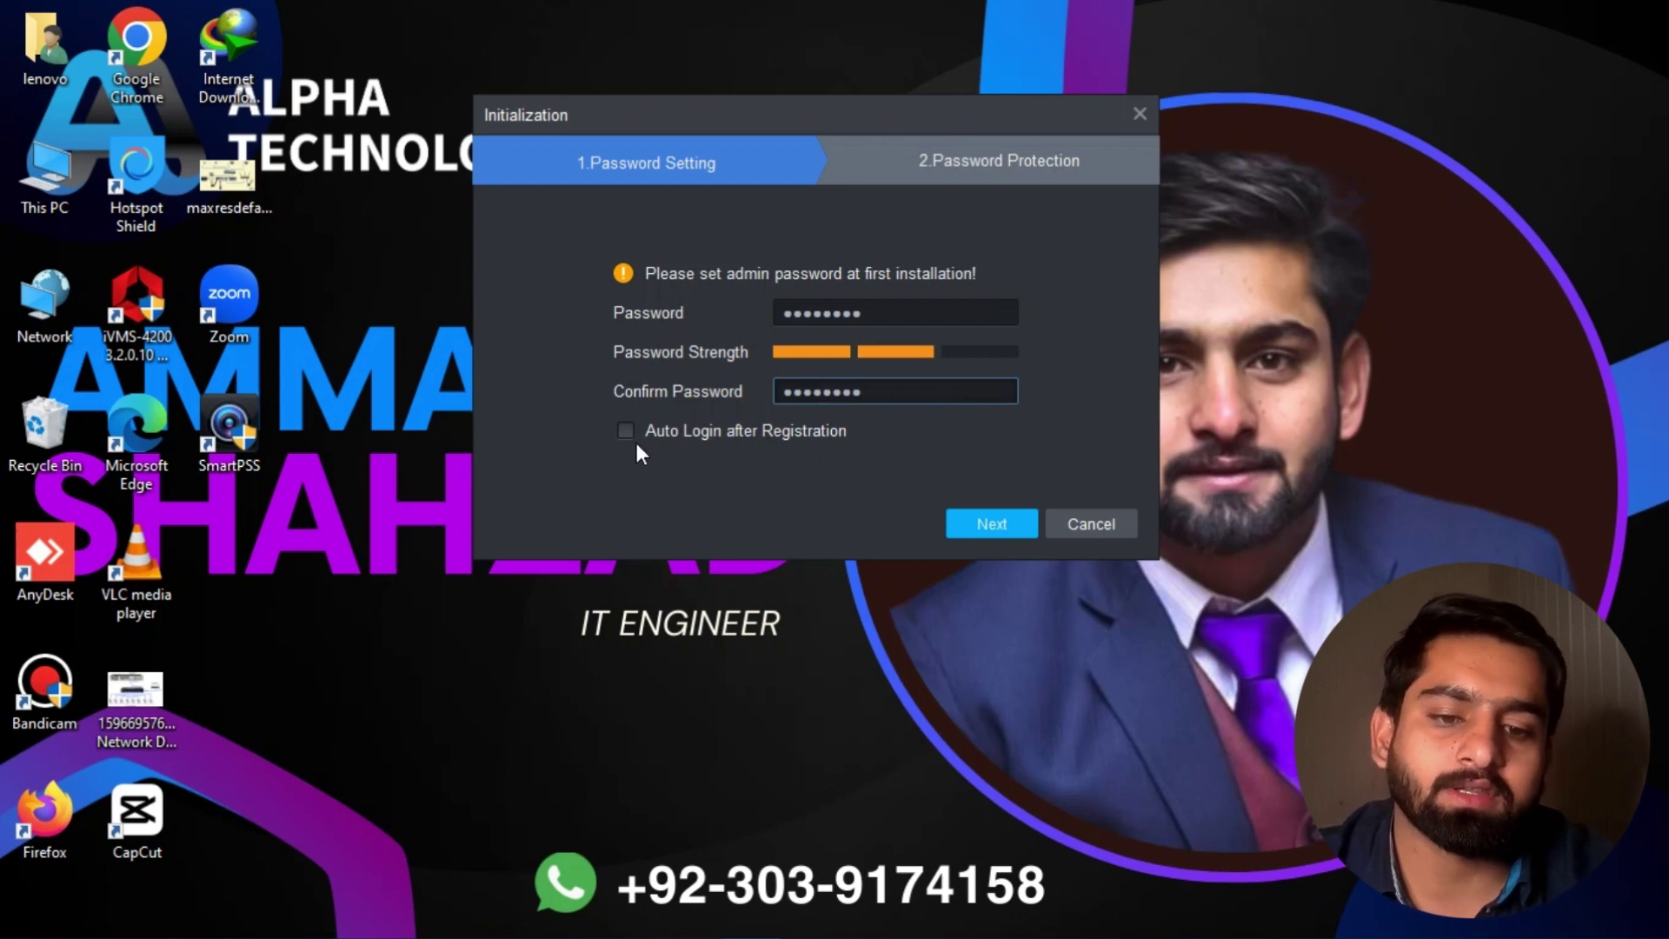
pyautogui.click(625, 431)
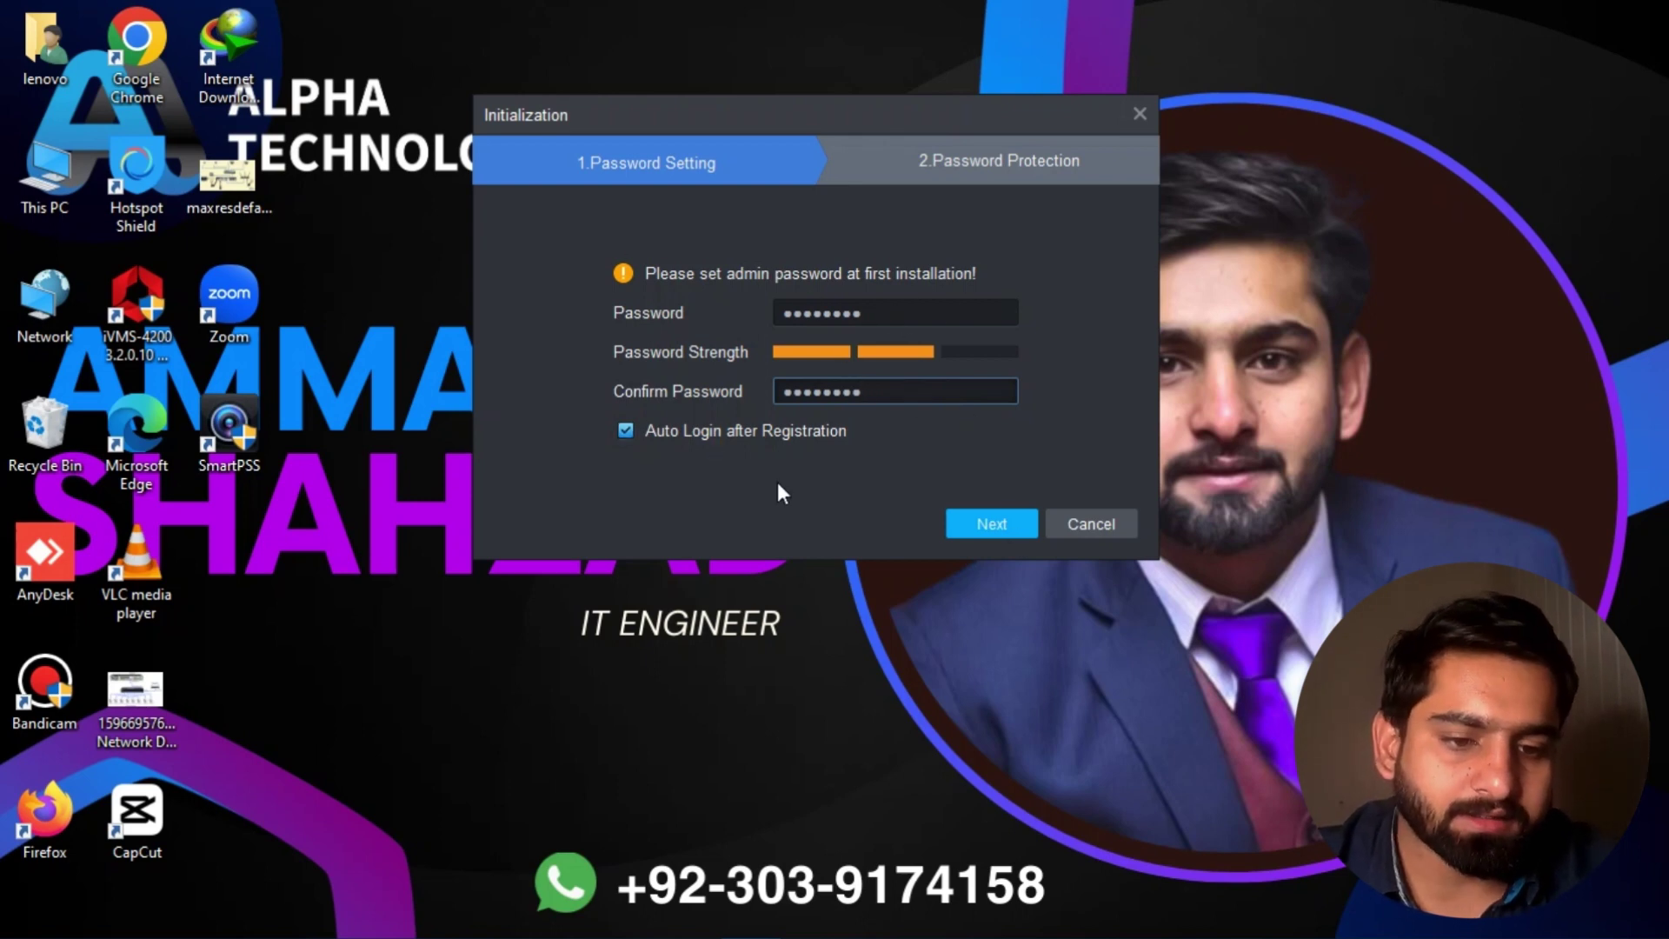
pyautogui.click(1017, 527)
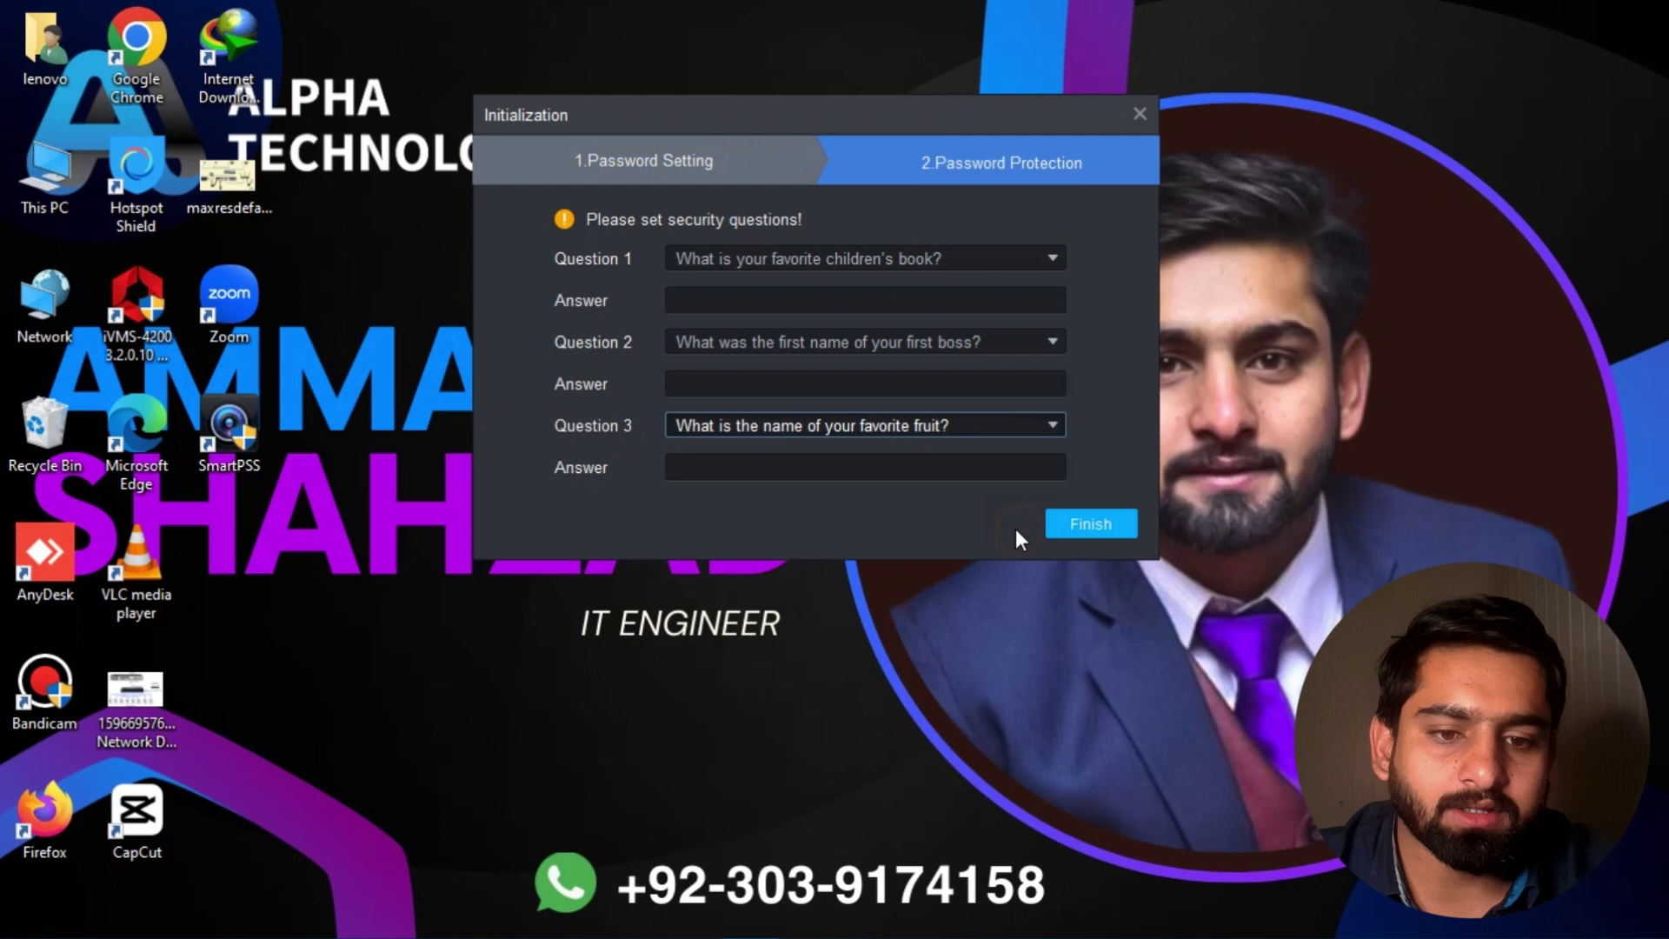
# Step: Answer all three security questions and finish initialization
pyautogui.click(861, 304)
pyautogui.write('a')
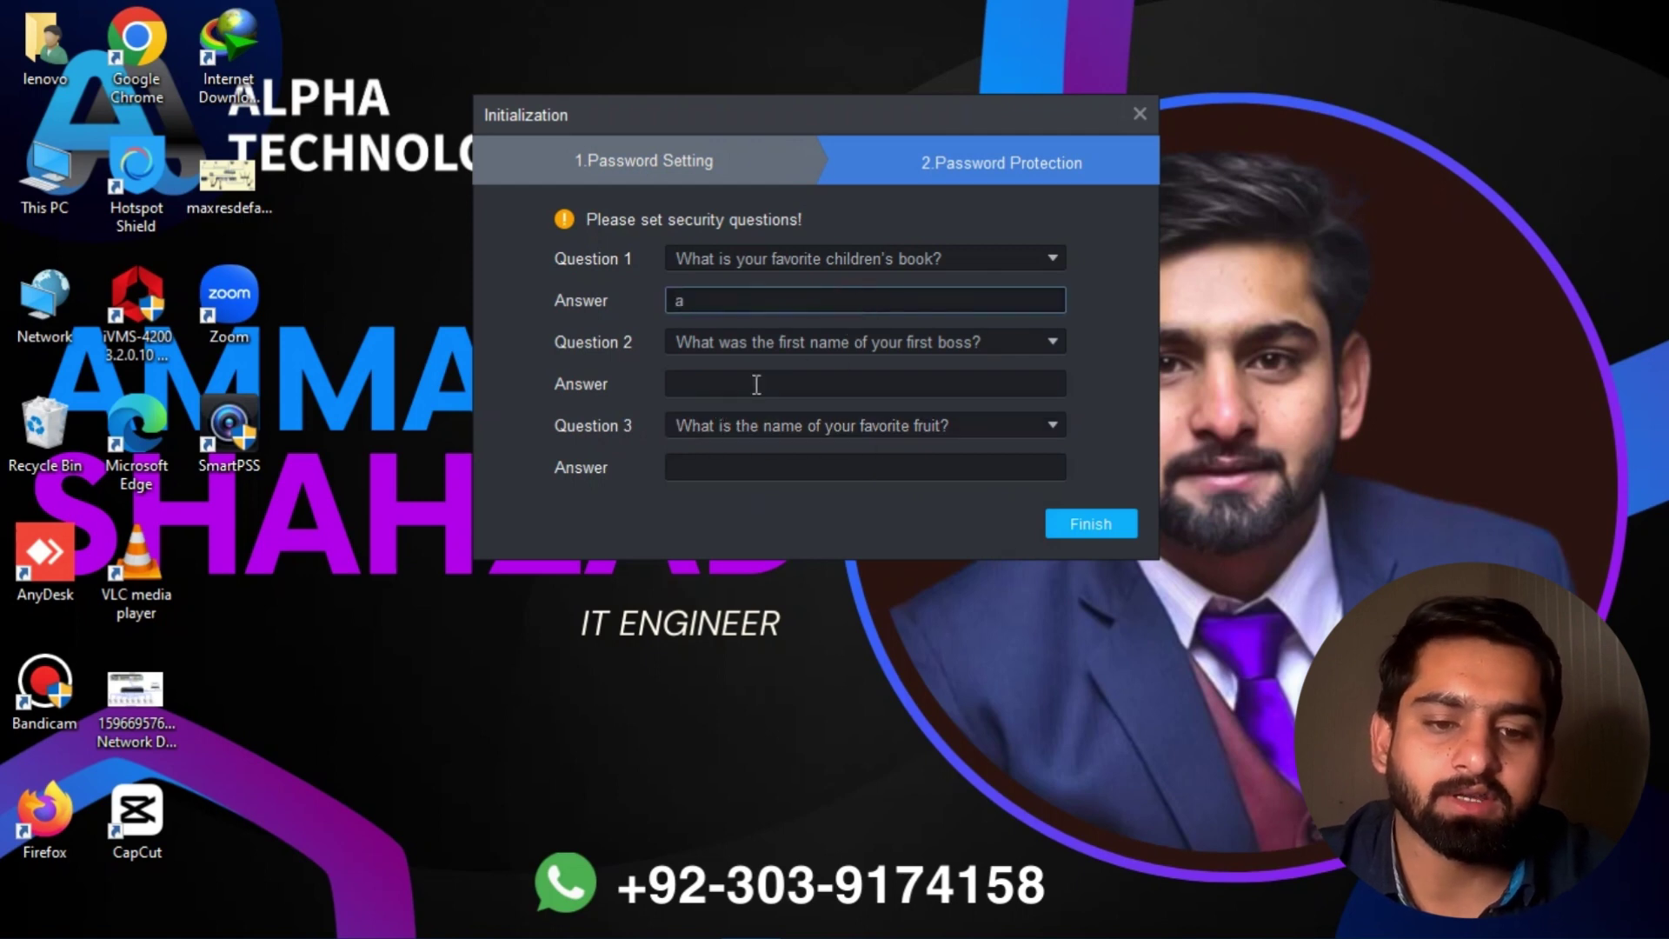
pyautogui.click(741, 389)
pyautogui.write('a')
pyautogui.click(762, 469)
pyautogui.write('a')
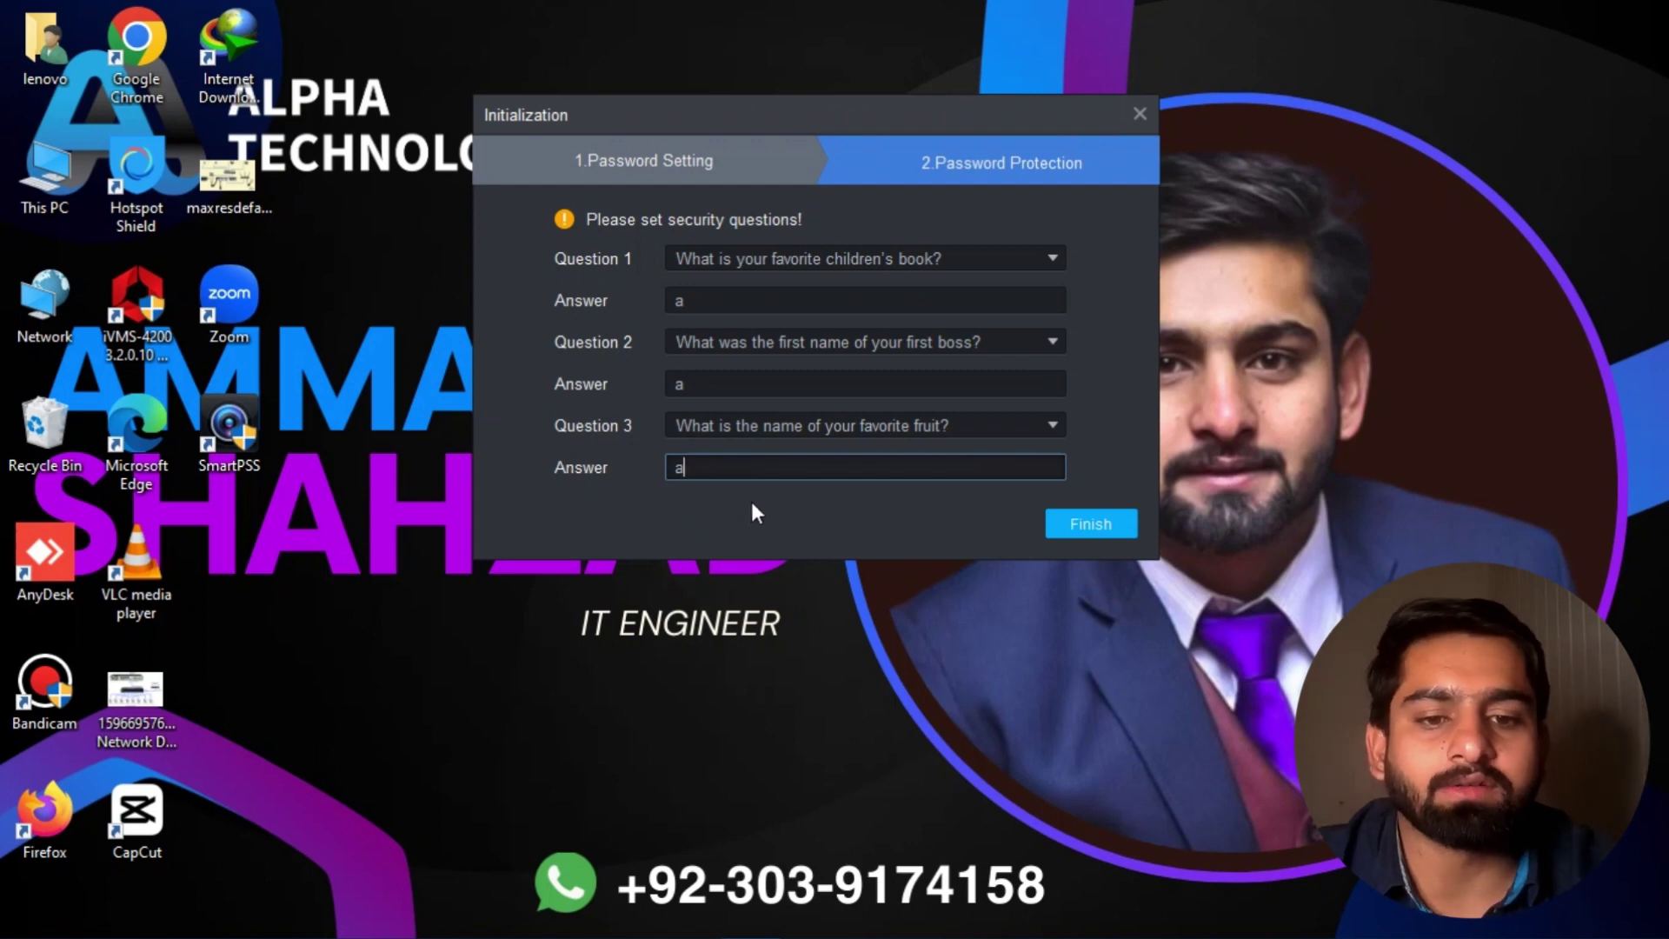
pyautogui.click(1078, 525)
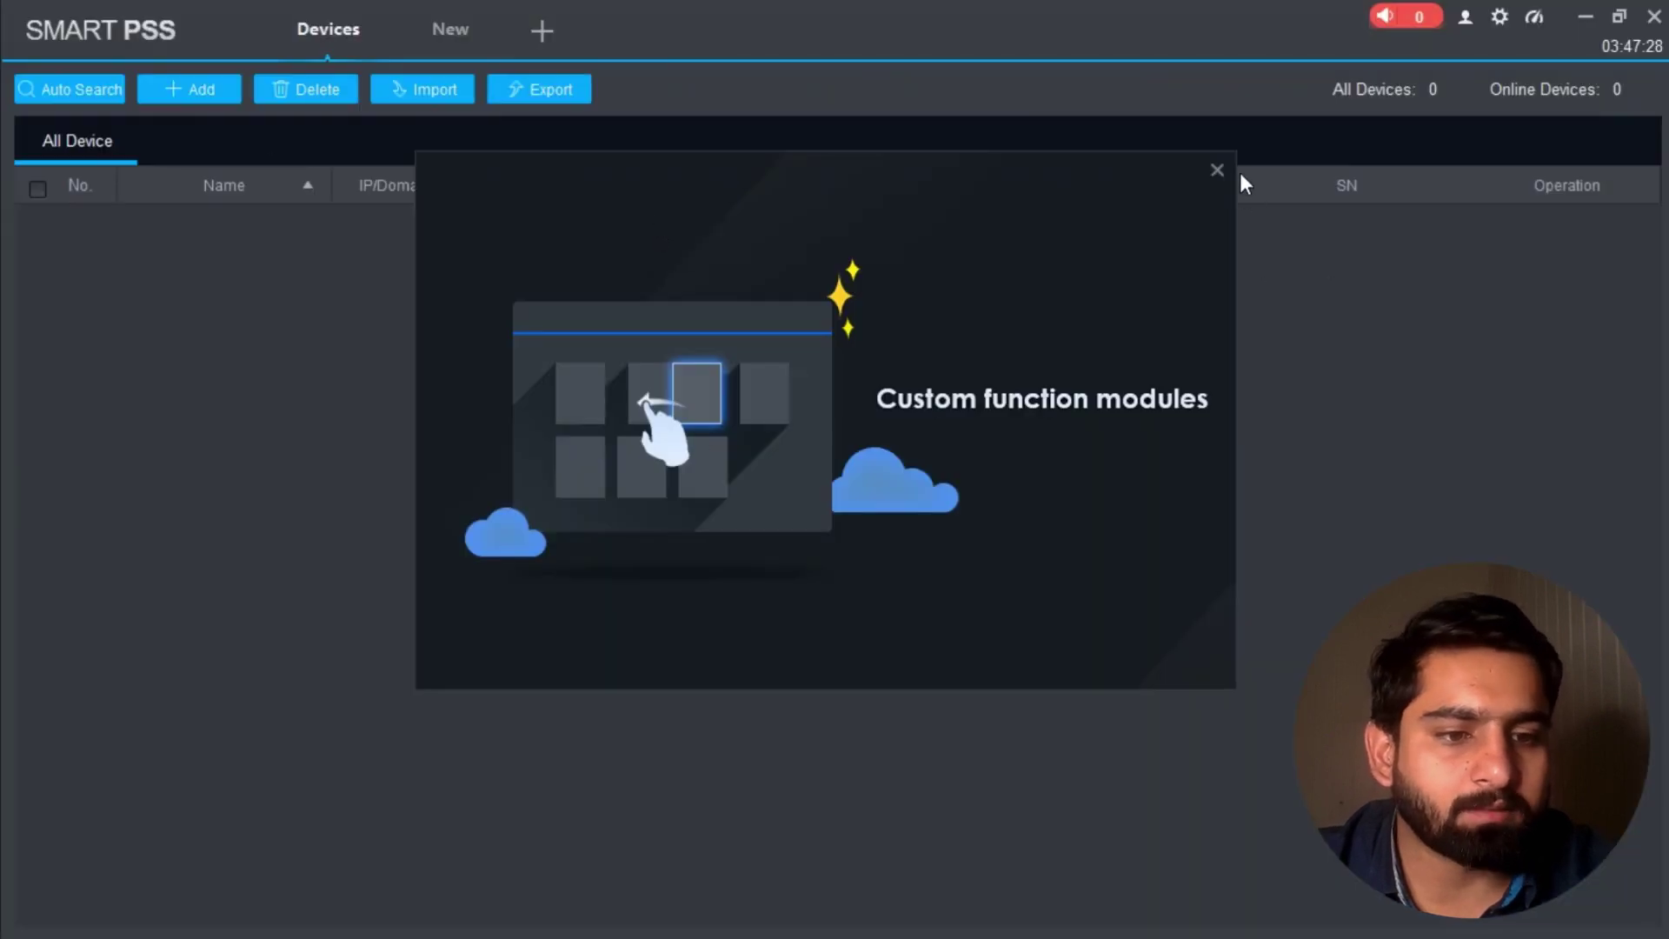
# Step: Dismiss the intro slideshow and close the Devices tab to show the Operation, Search and Configuration modules
pyautogui.click(1217, 170)
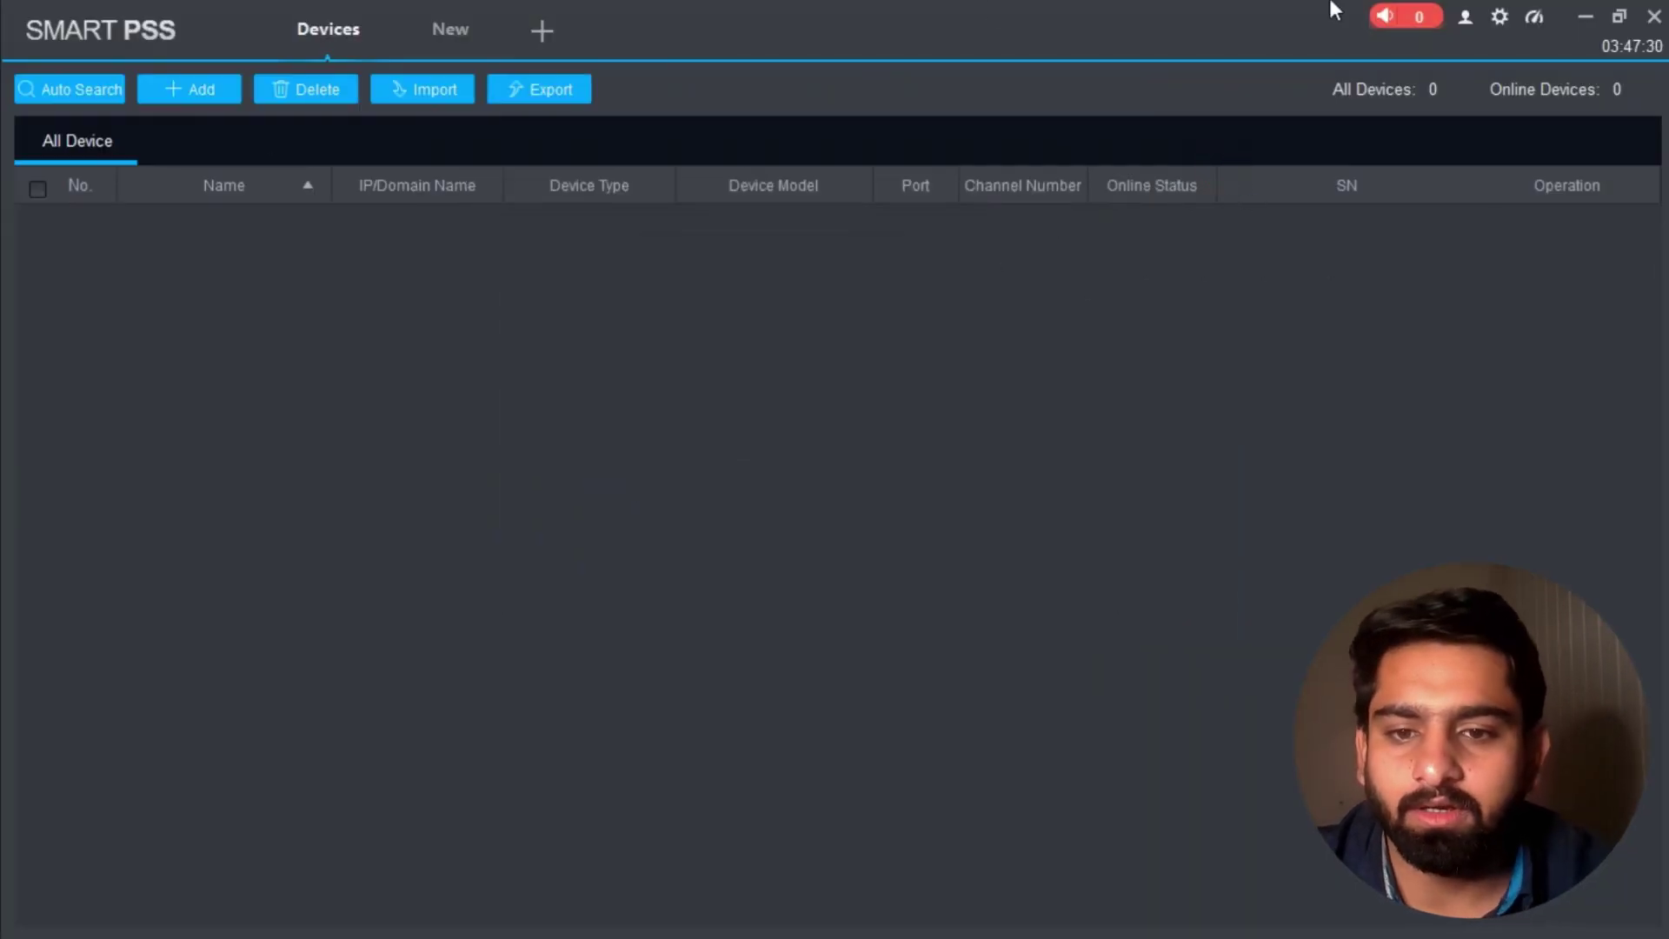
pyautogui.click(376, 14)
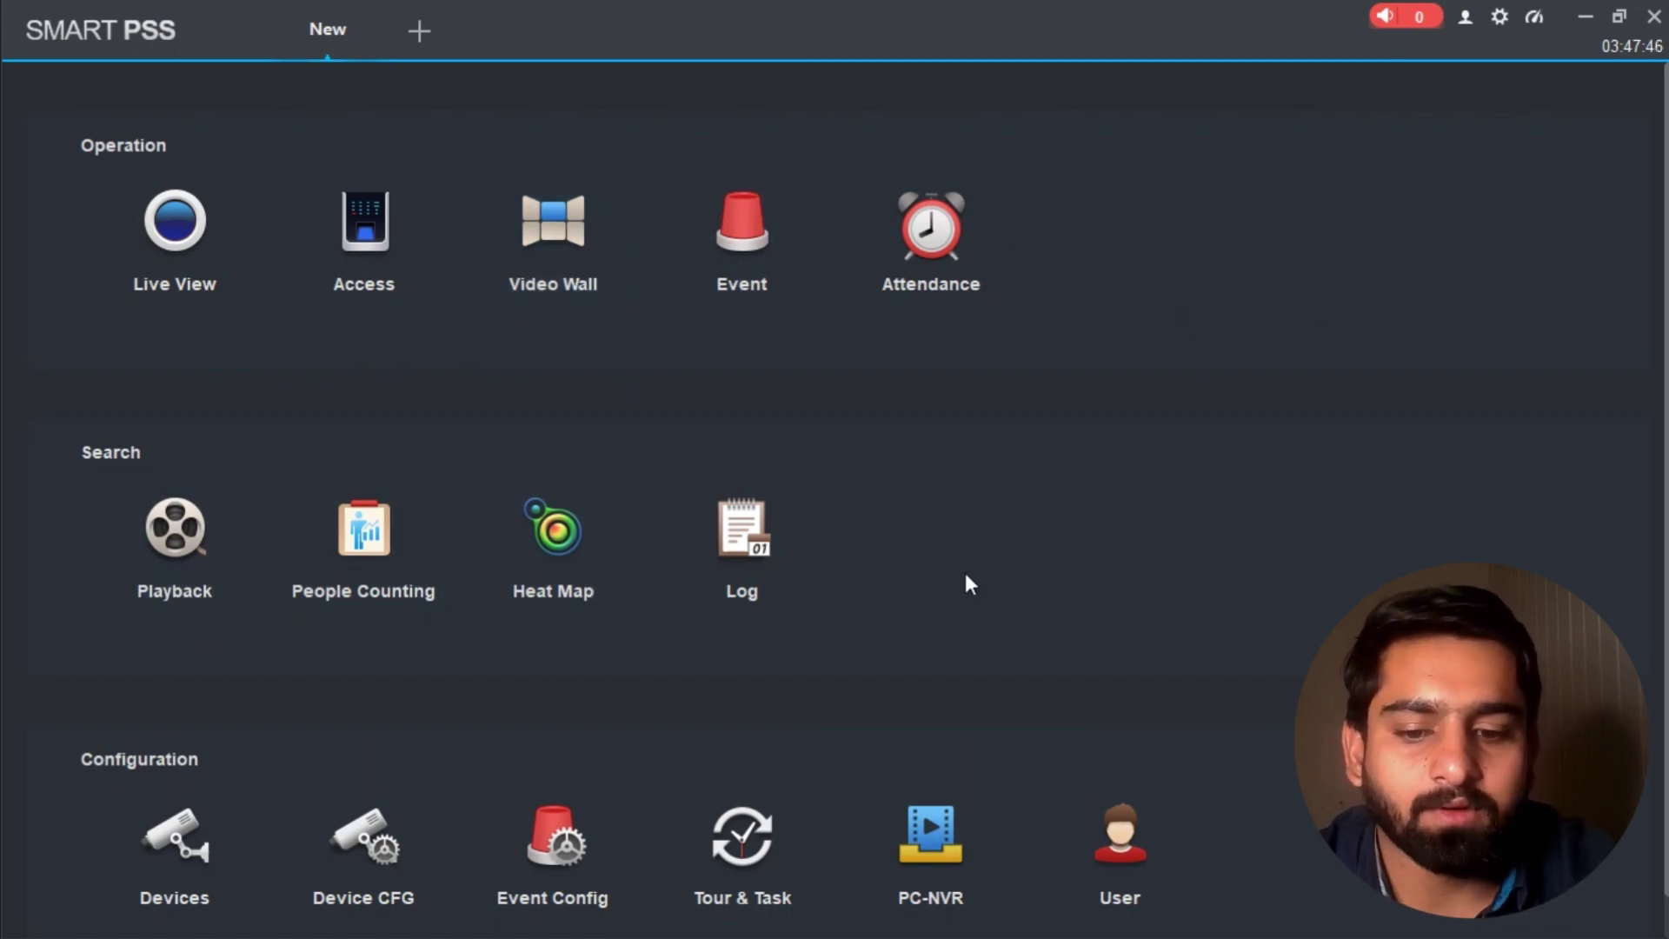
pyautogui.scroll(-1, 1192, 496)
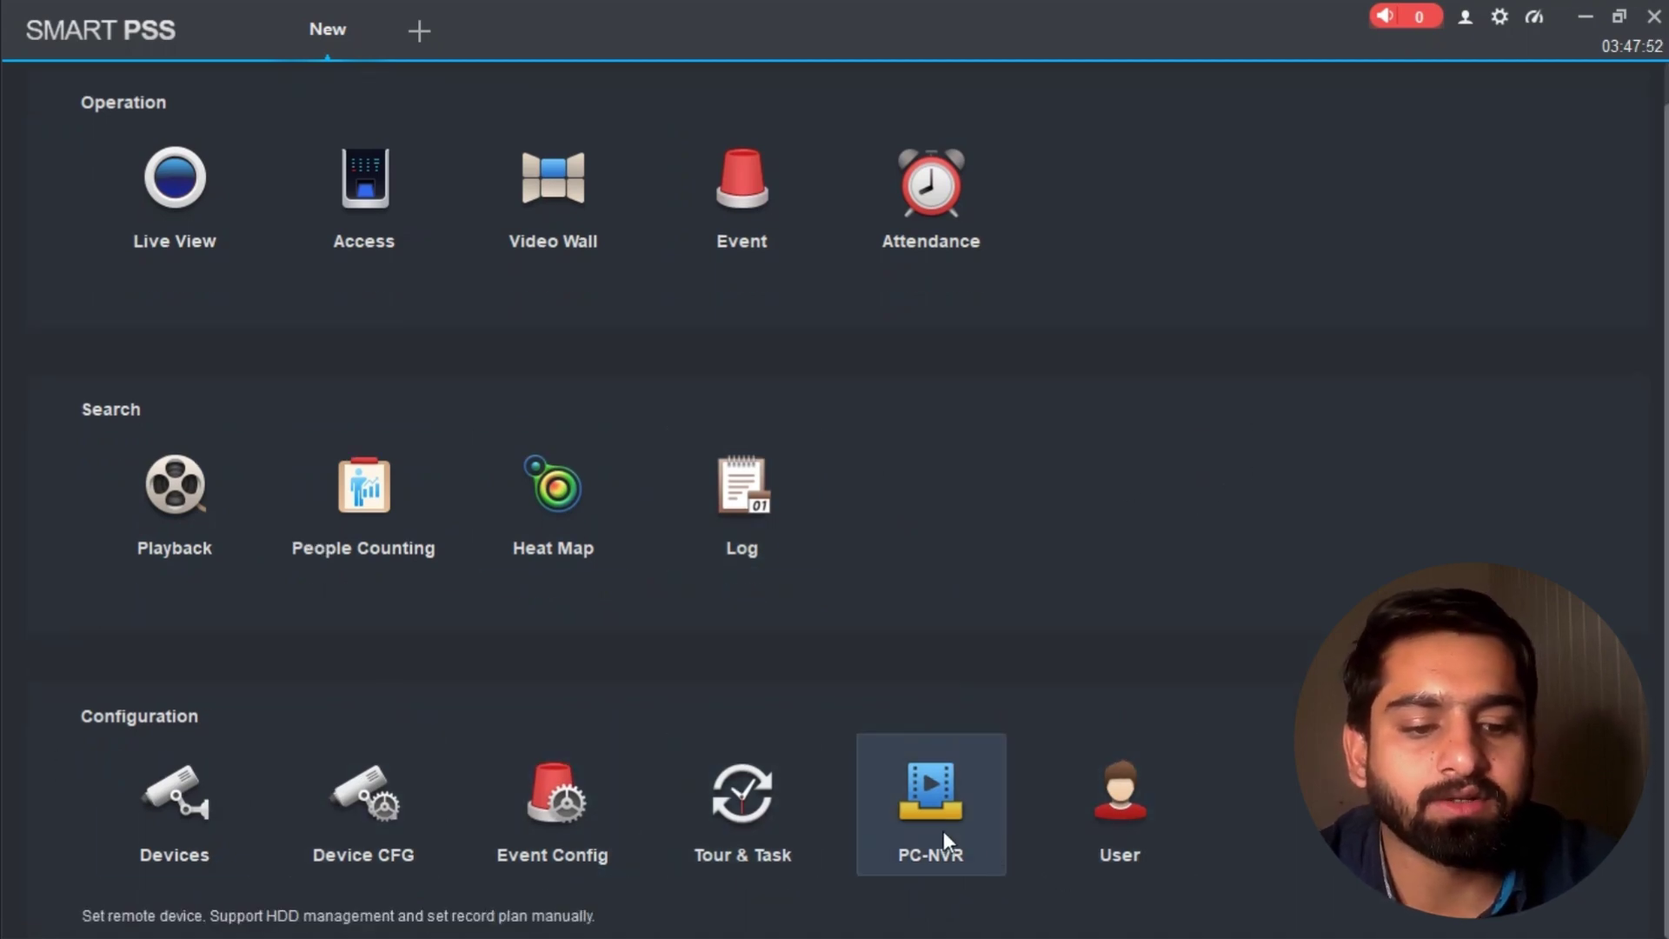
pyautogui.scroll(1, 870, 252)
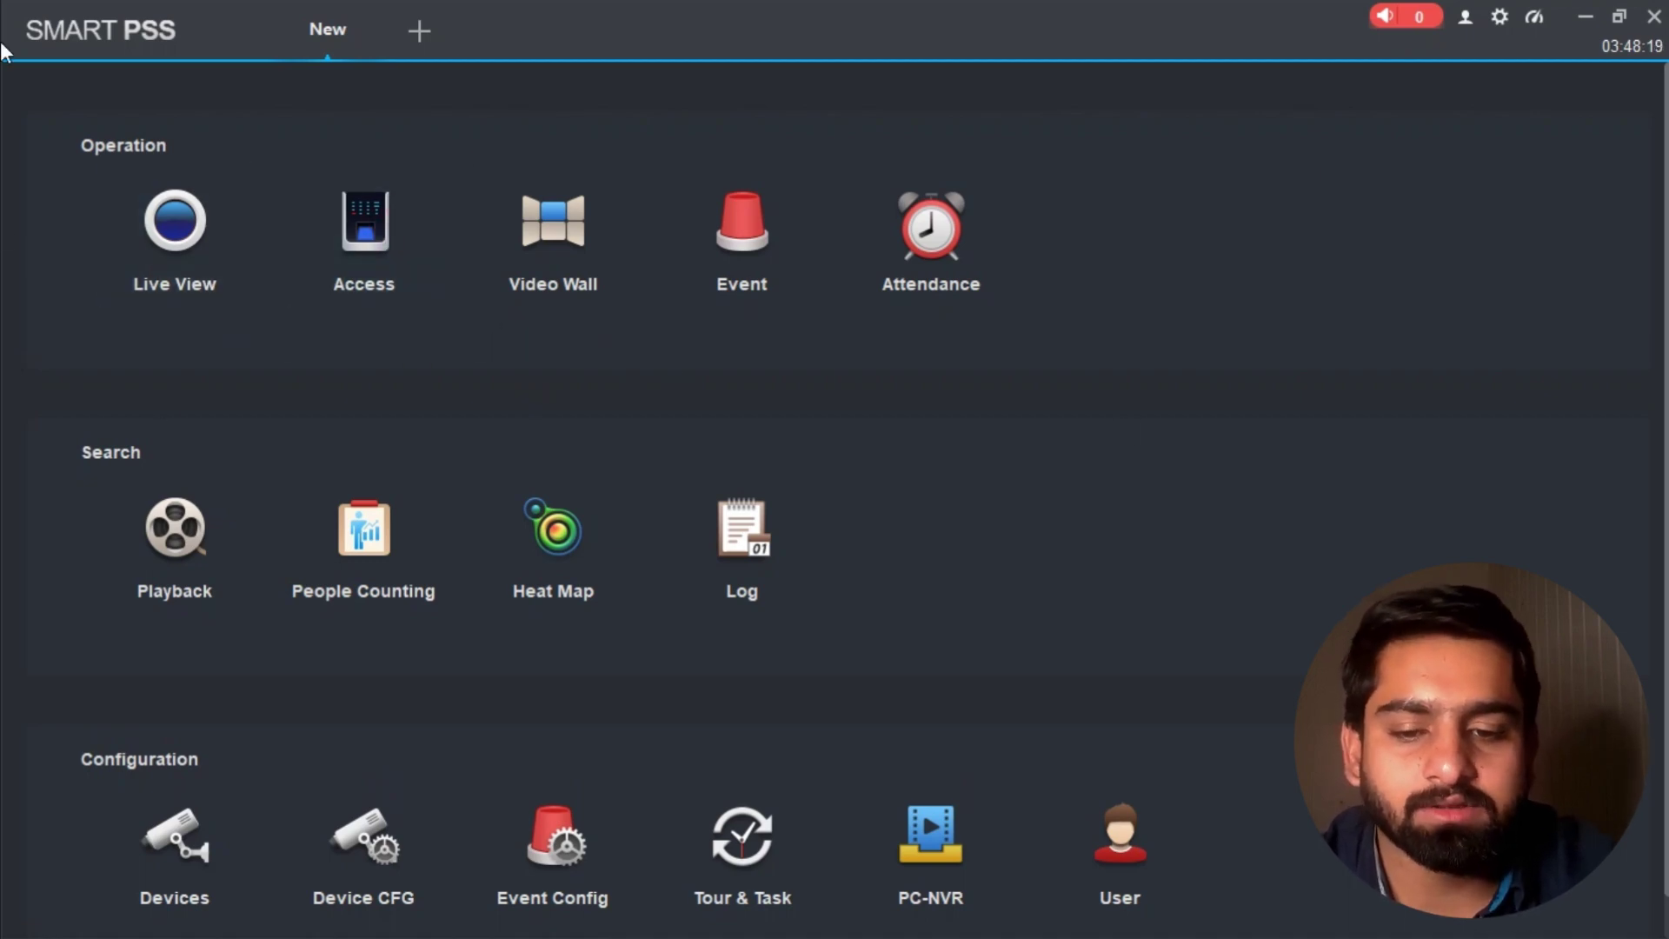
pyautogui.scroll(-1, 34, 663)
pyautogui.scroll(1, 194, 588)
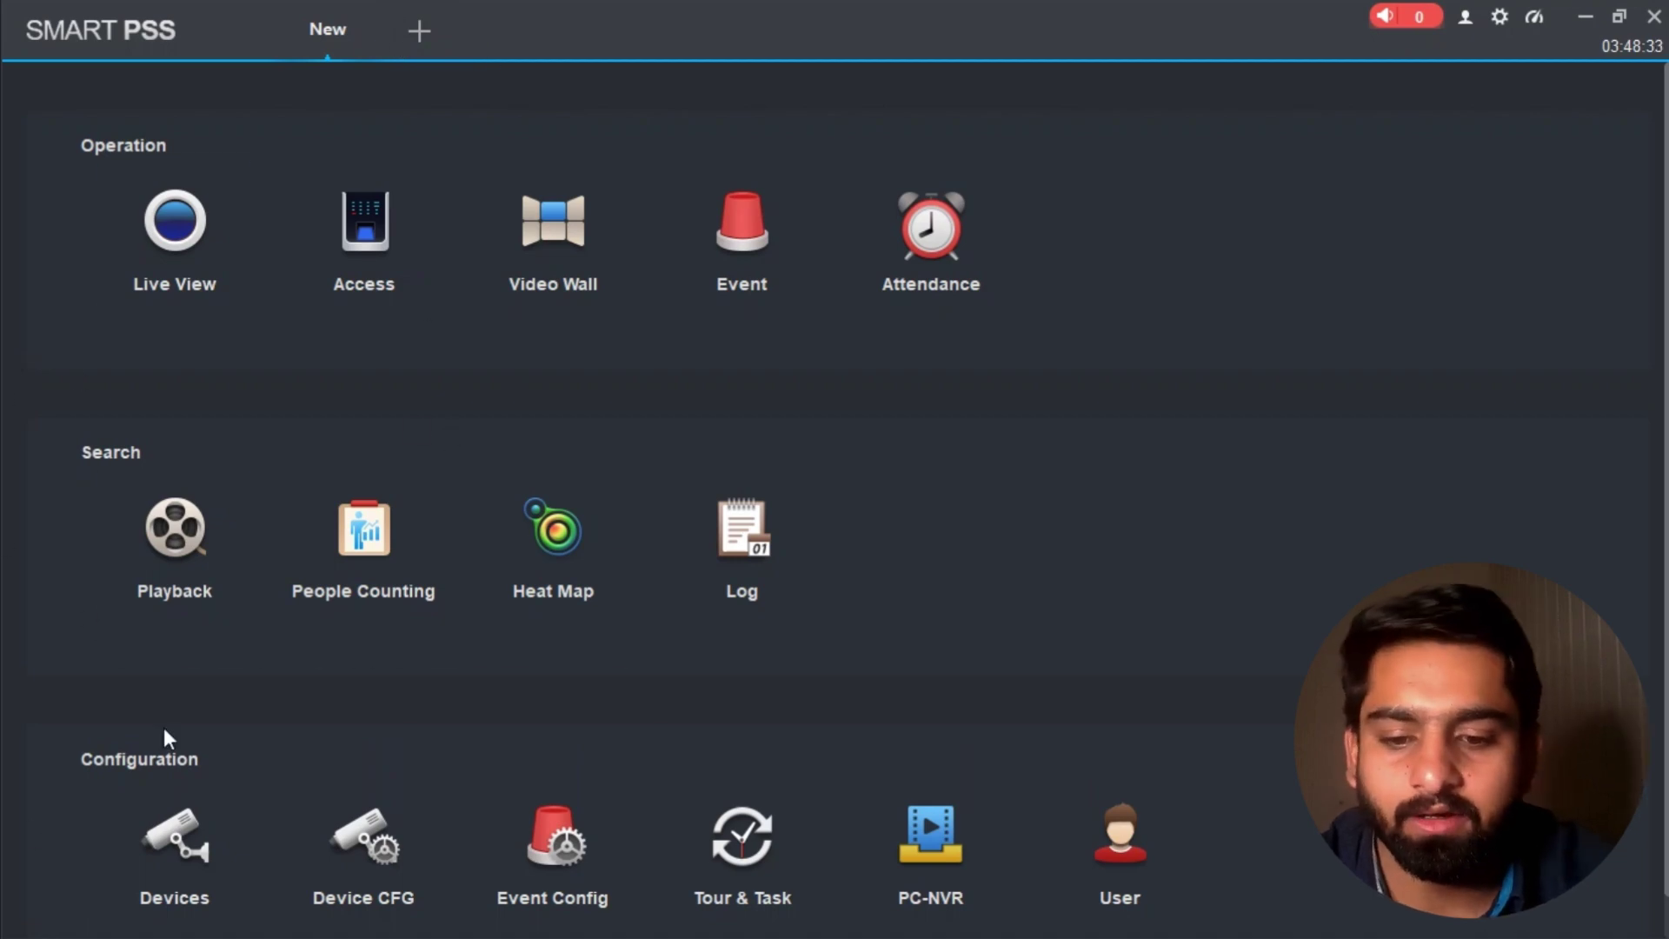
pyautogui.scroll(-1, 153, 804)
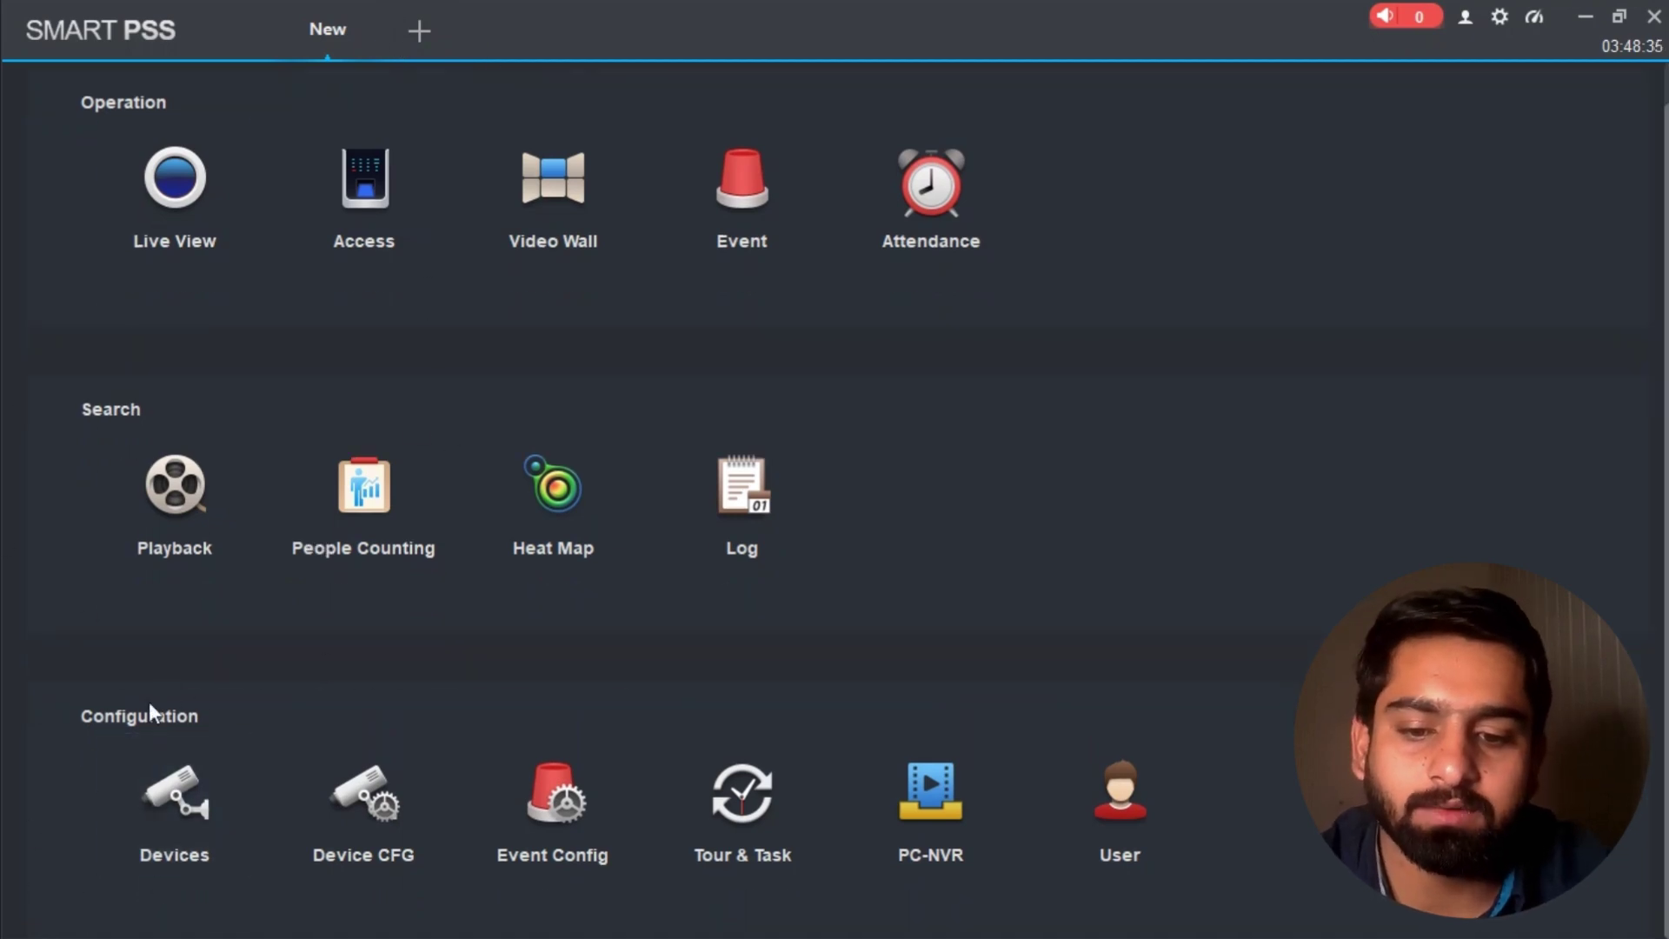
pyautogui.scroll(1, 207, 779)
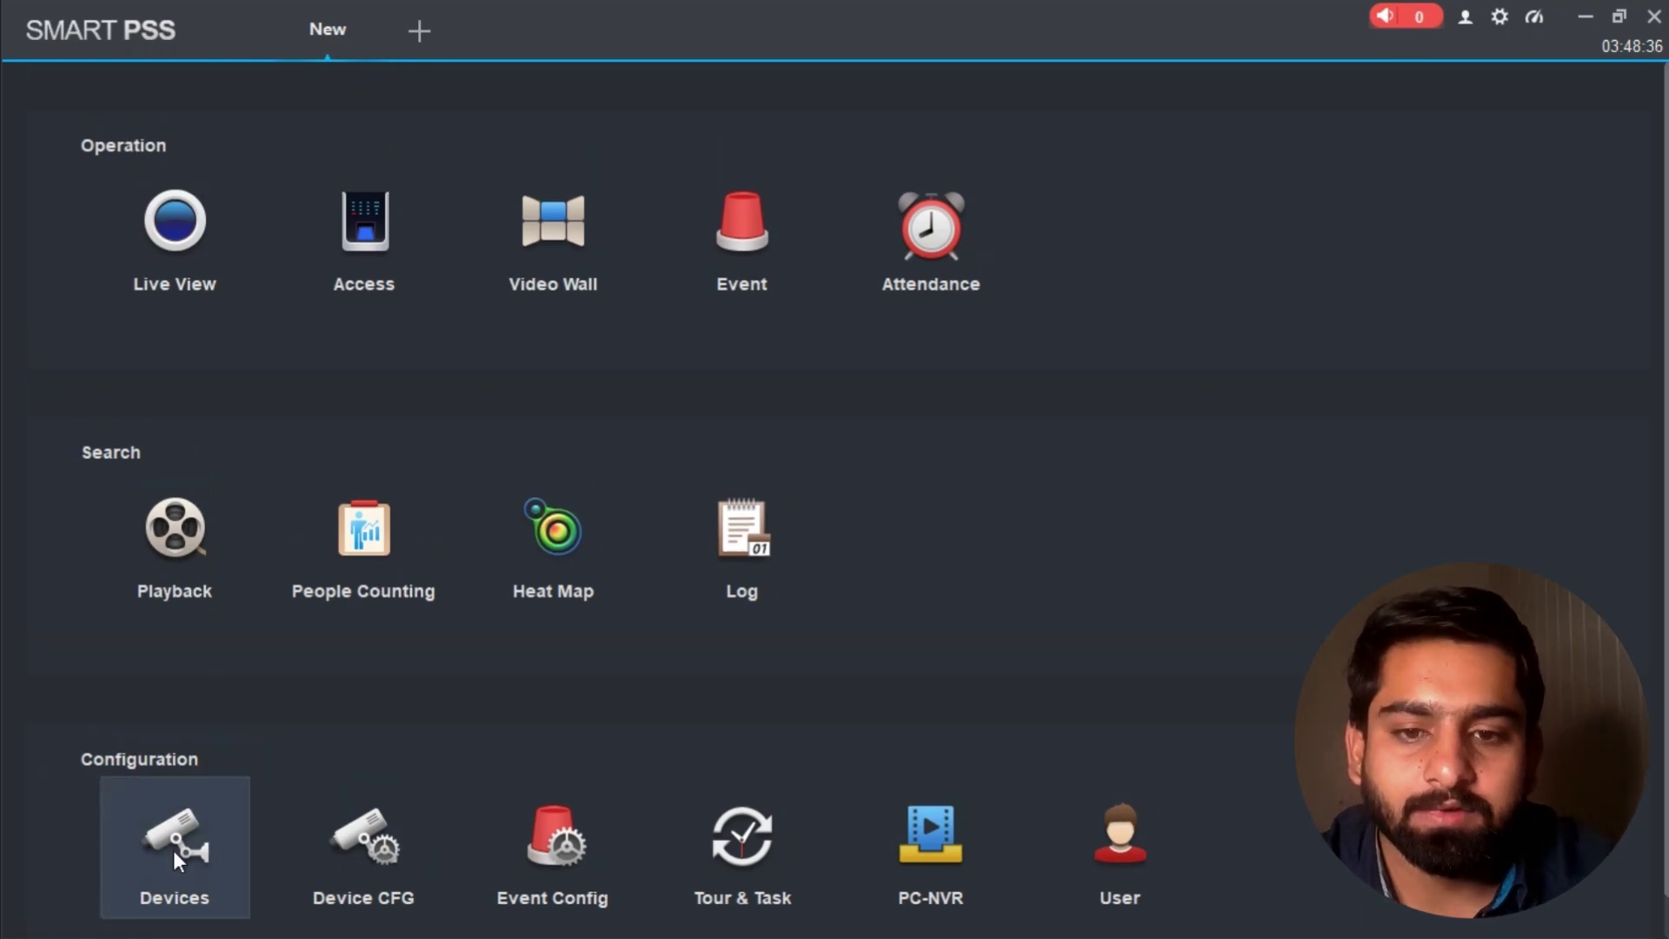
# Step: Open Devices and run Auto Search, cancelling it once it finds no devices
pyautogui.click(185, 831)
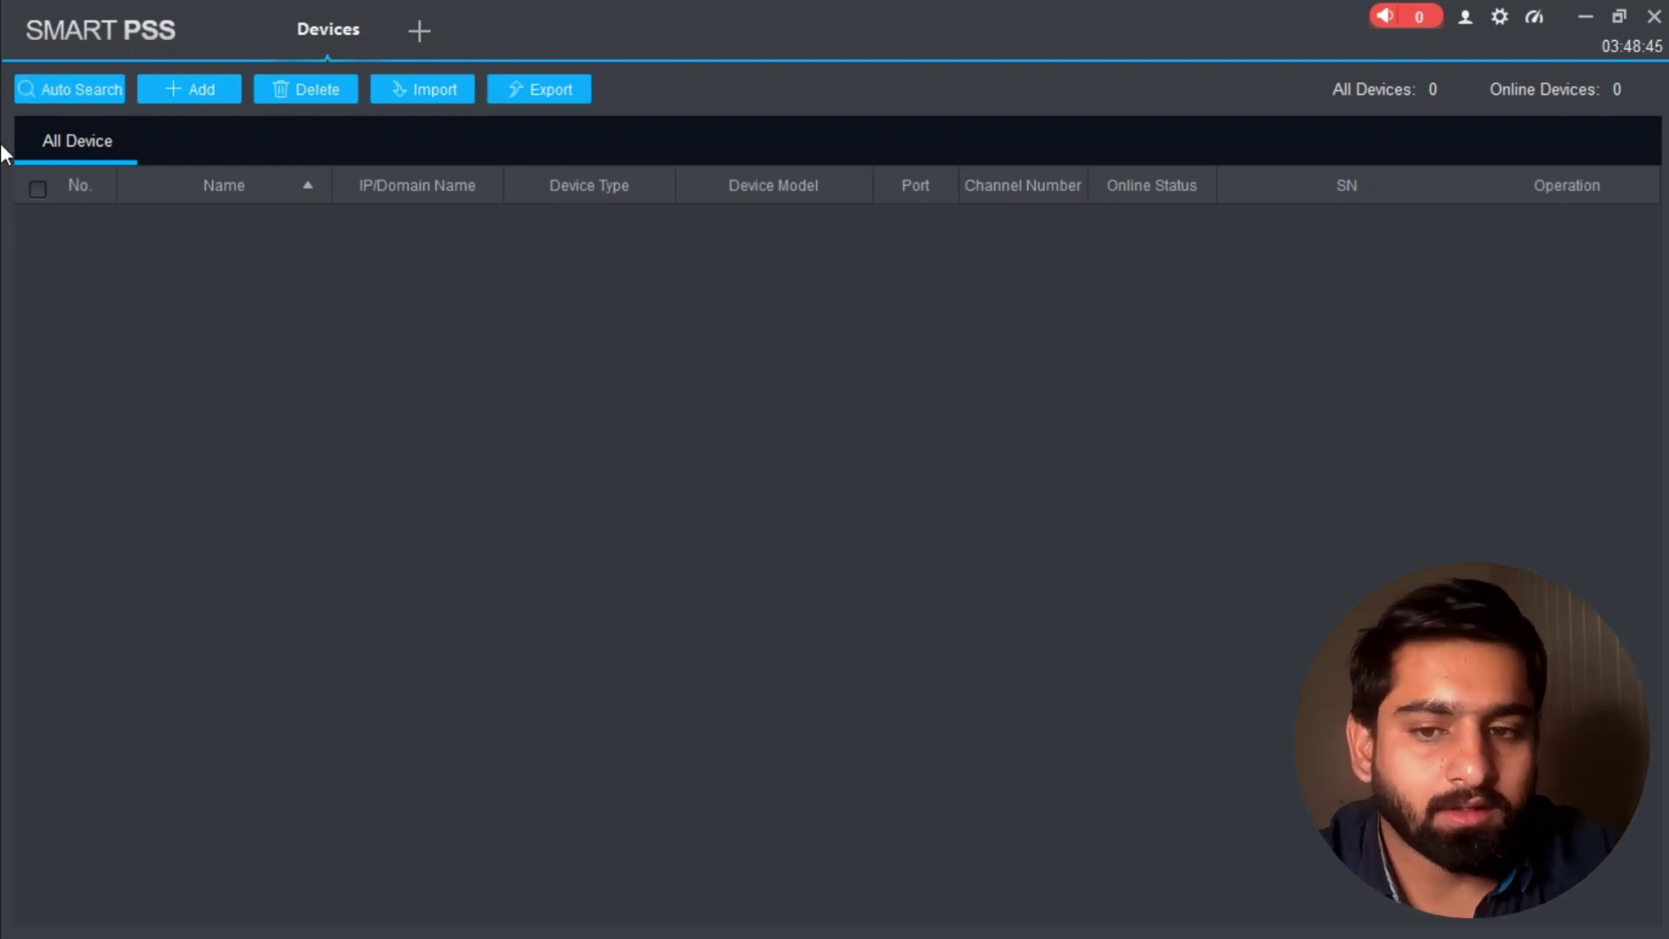
pyautogui.click(103, 92)
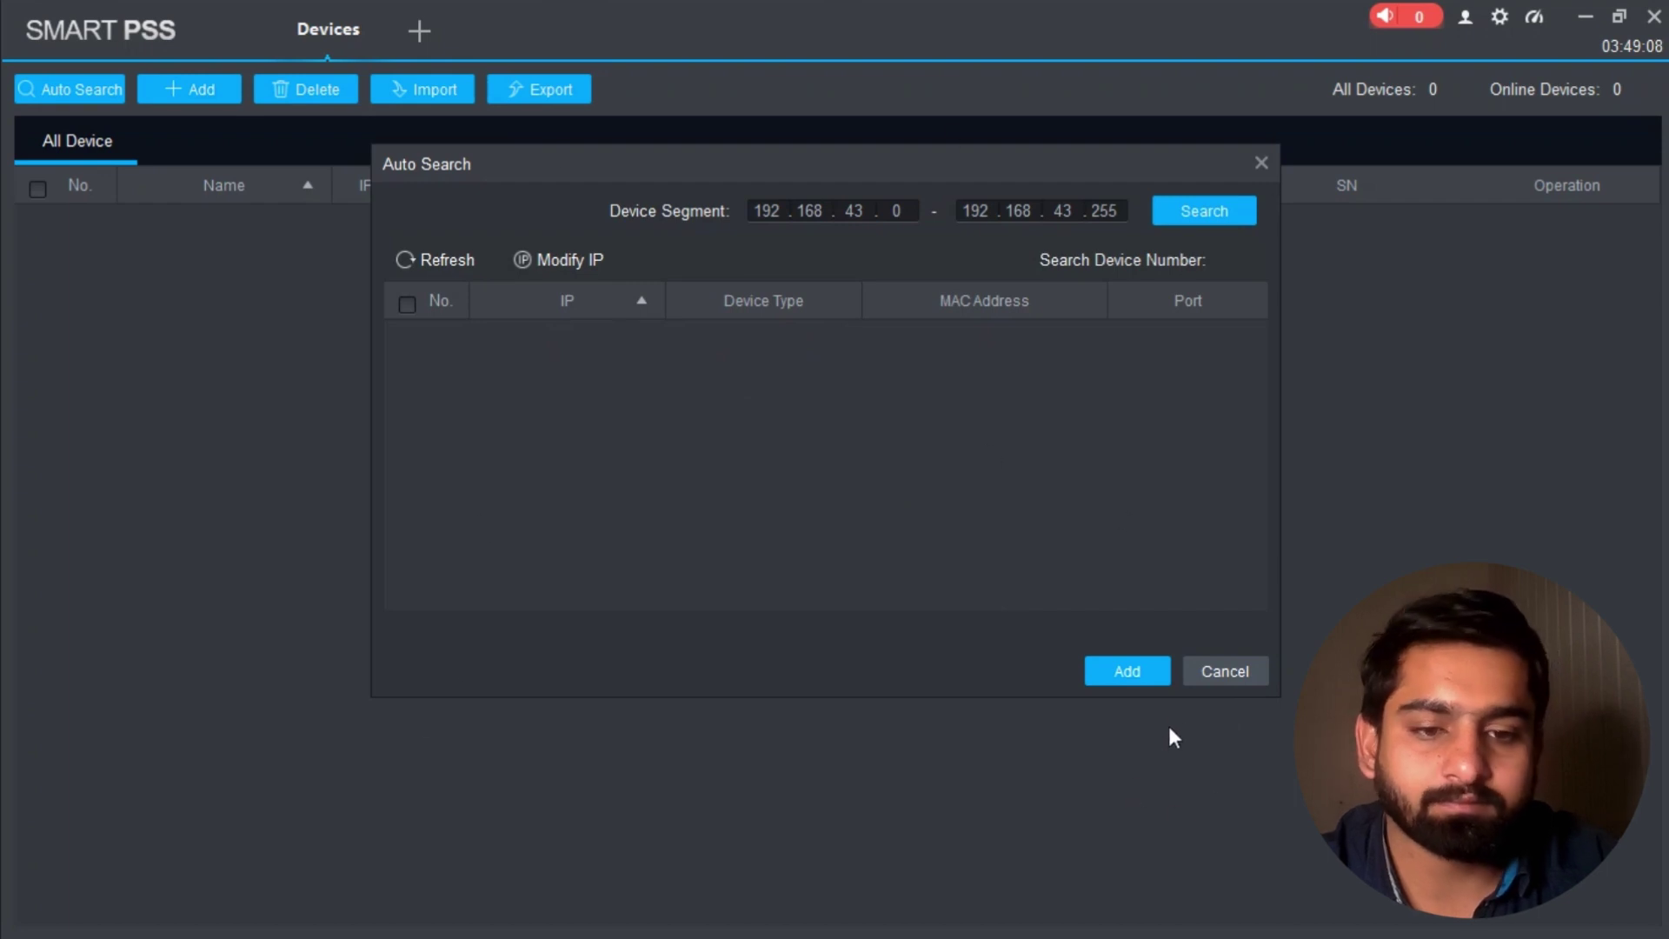
pyautogui.click(1216, 671)
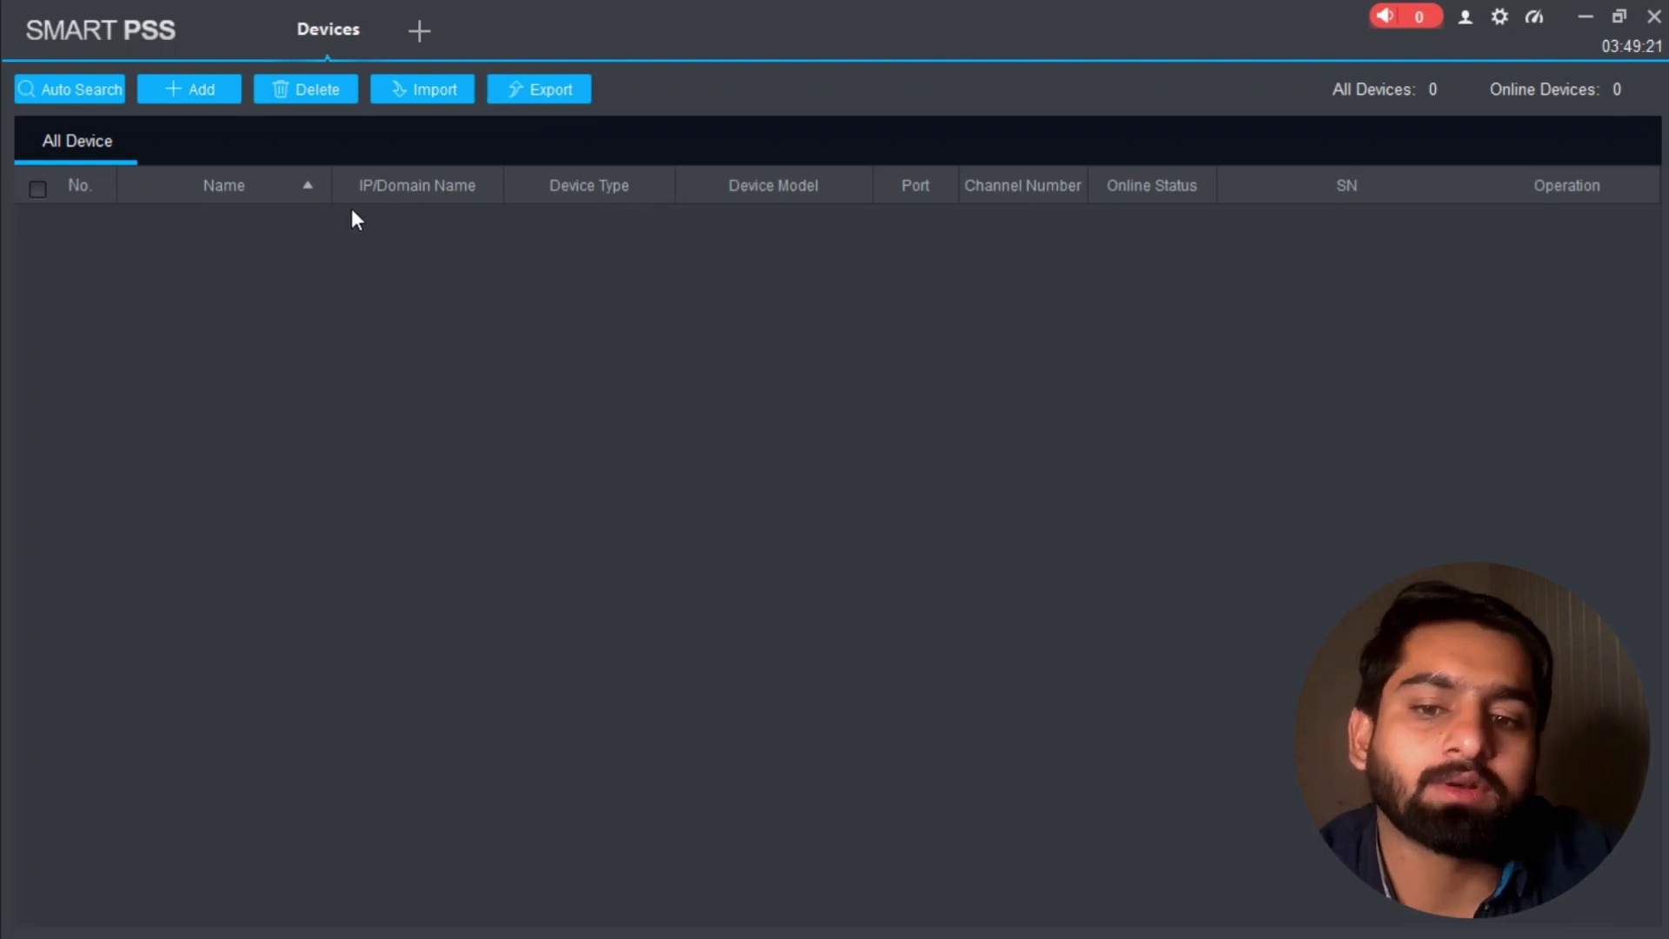
# Step: Start a manual add with device name 'Office' and show the Method to add options
pyautogui.click(193, 91)
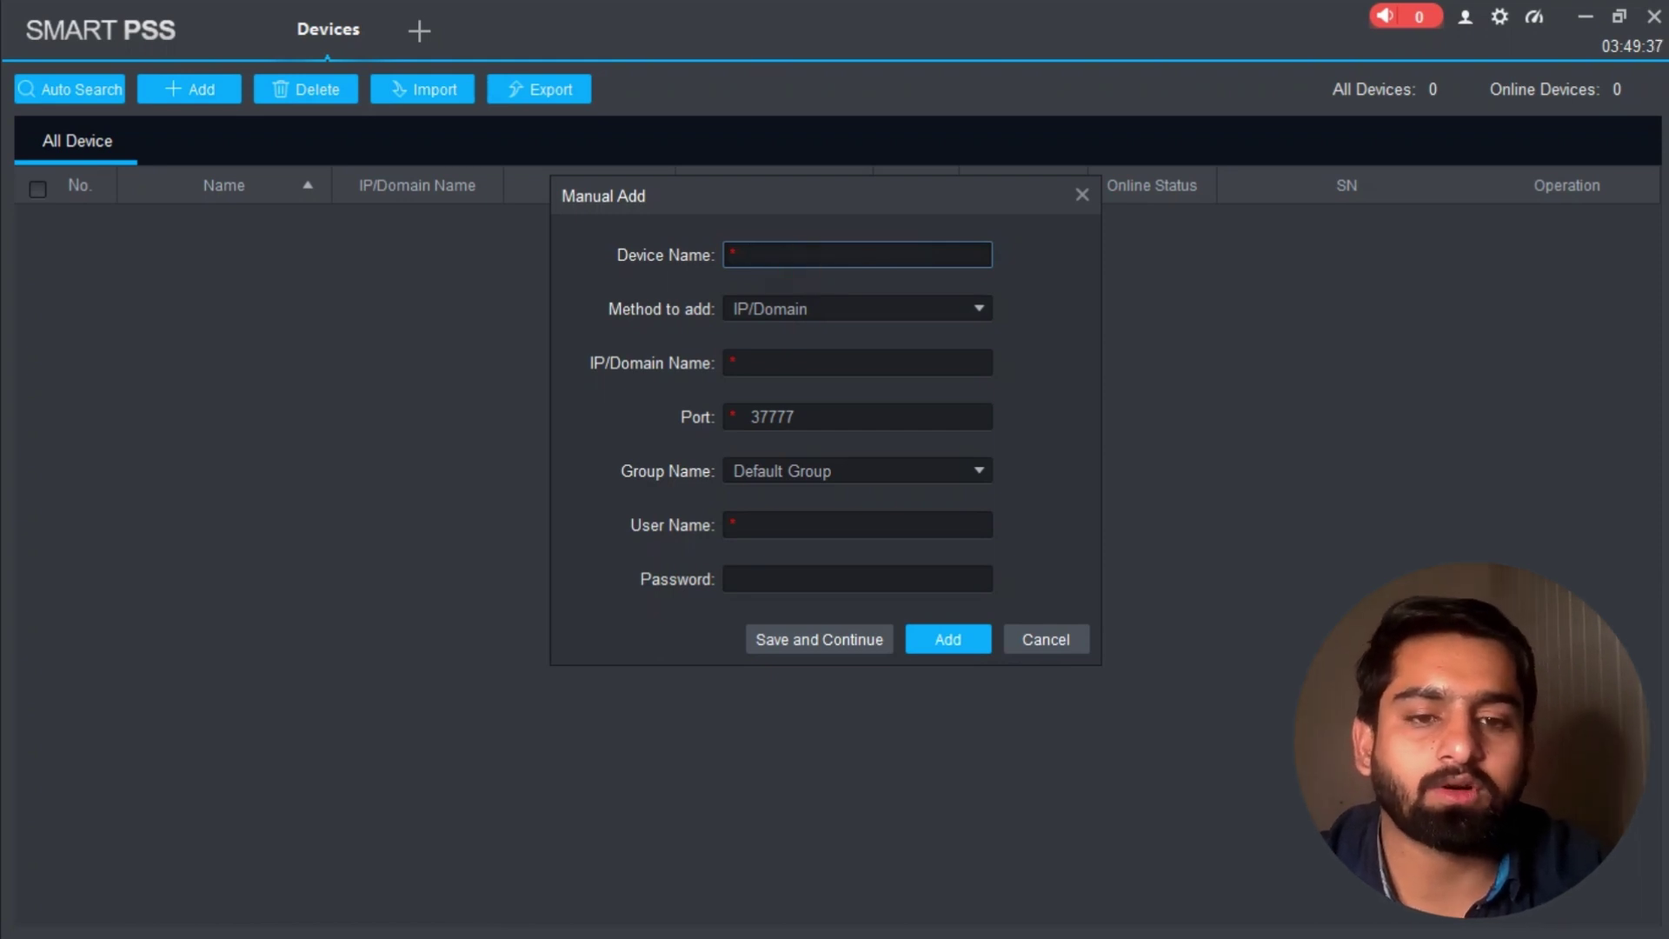
pyautogui.write('Office')
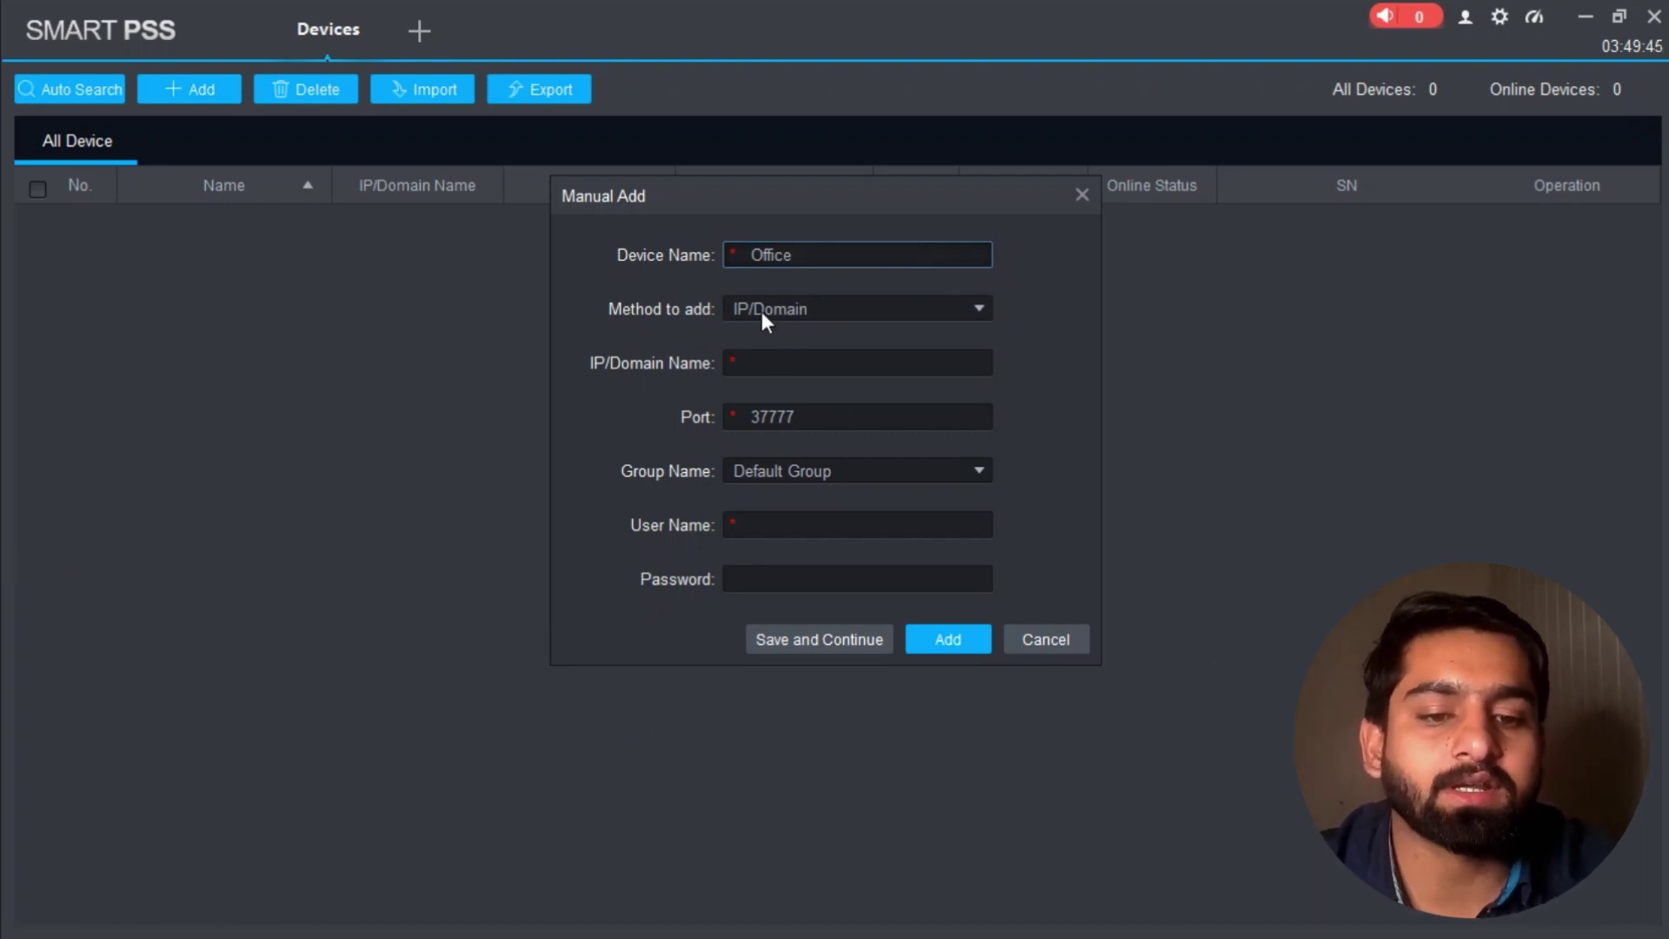
pyautogui.click(843, 309)
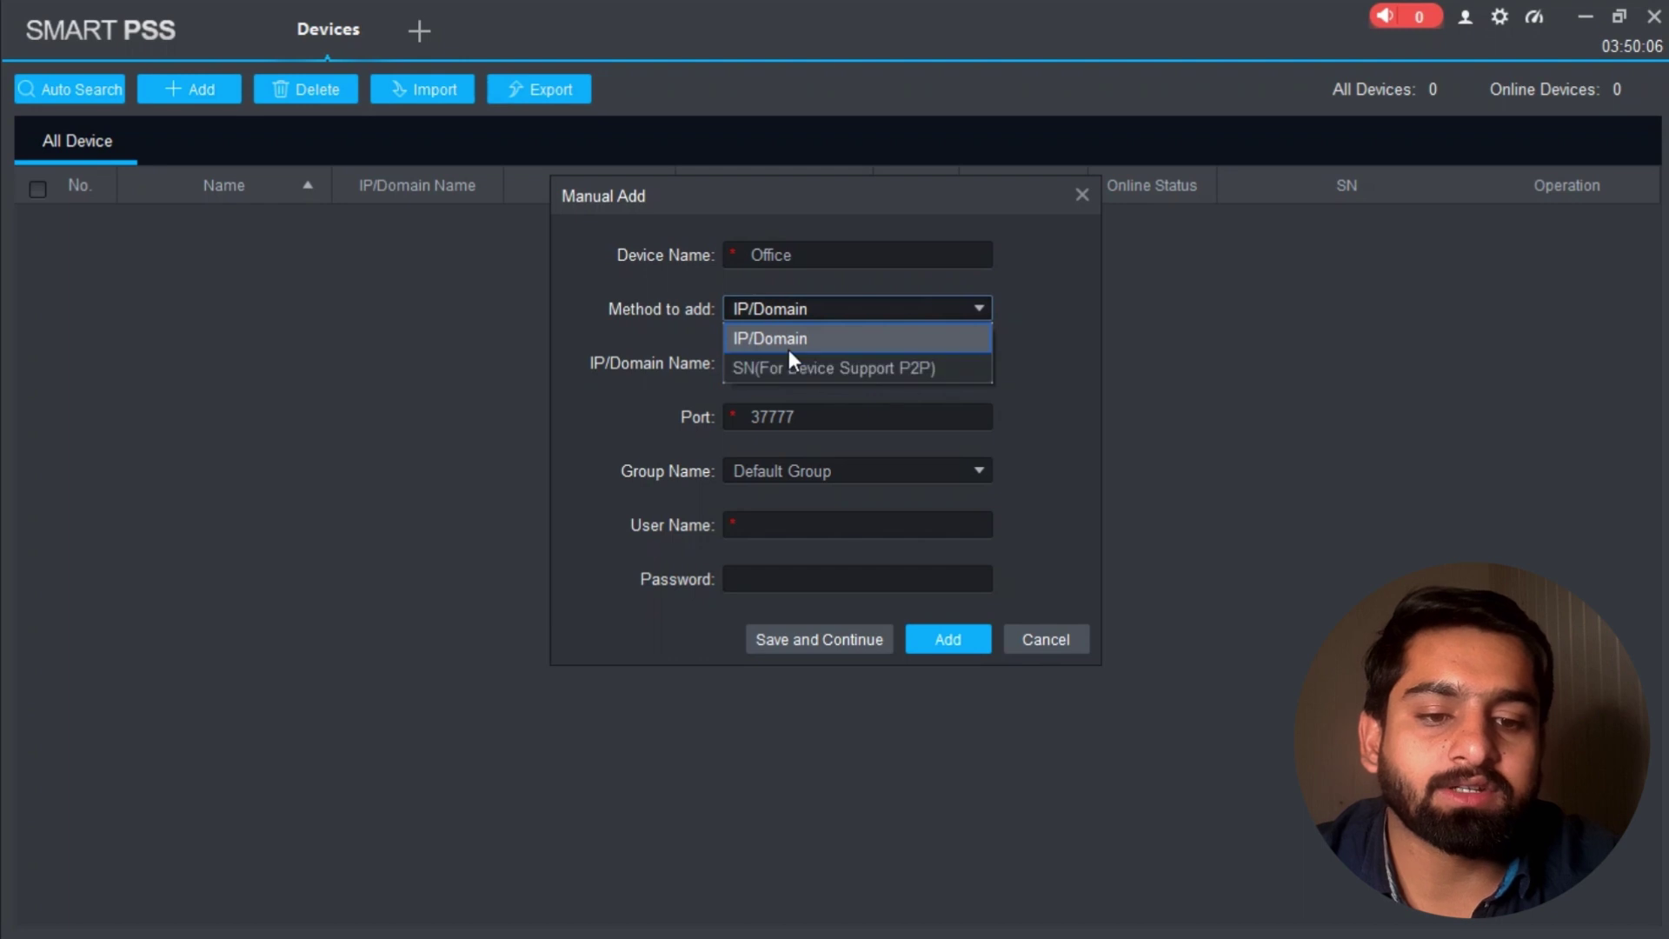
# Step: Switch the add method to SN (For Device Support P2P) and paste the device serial number
pyautogui.click(809, 369)
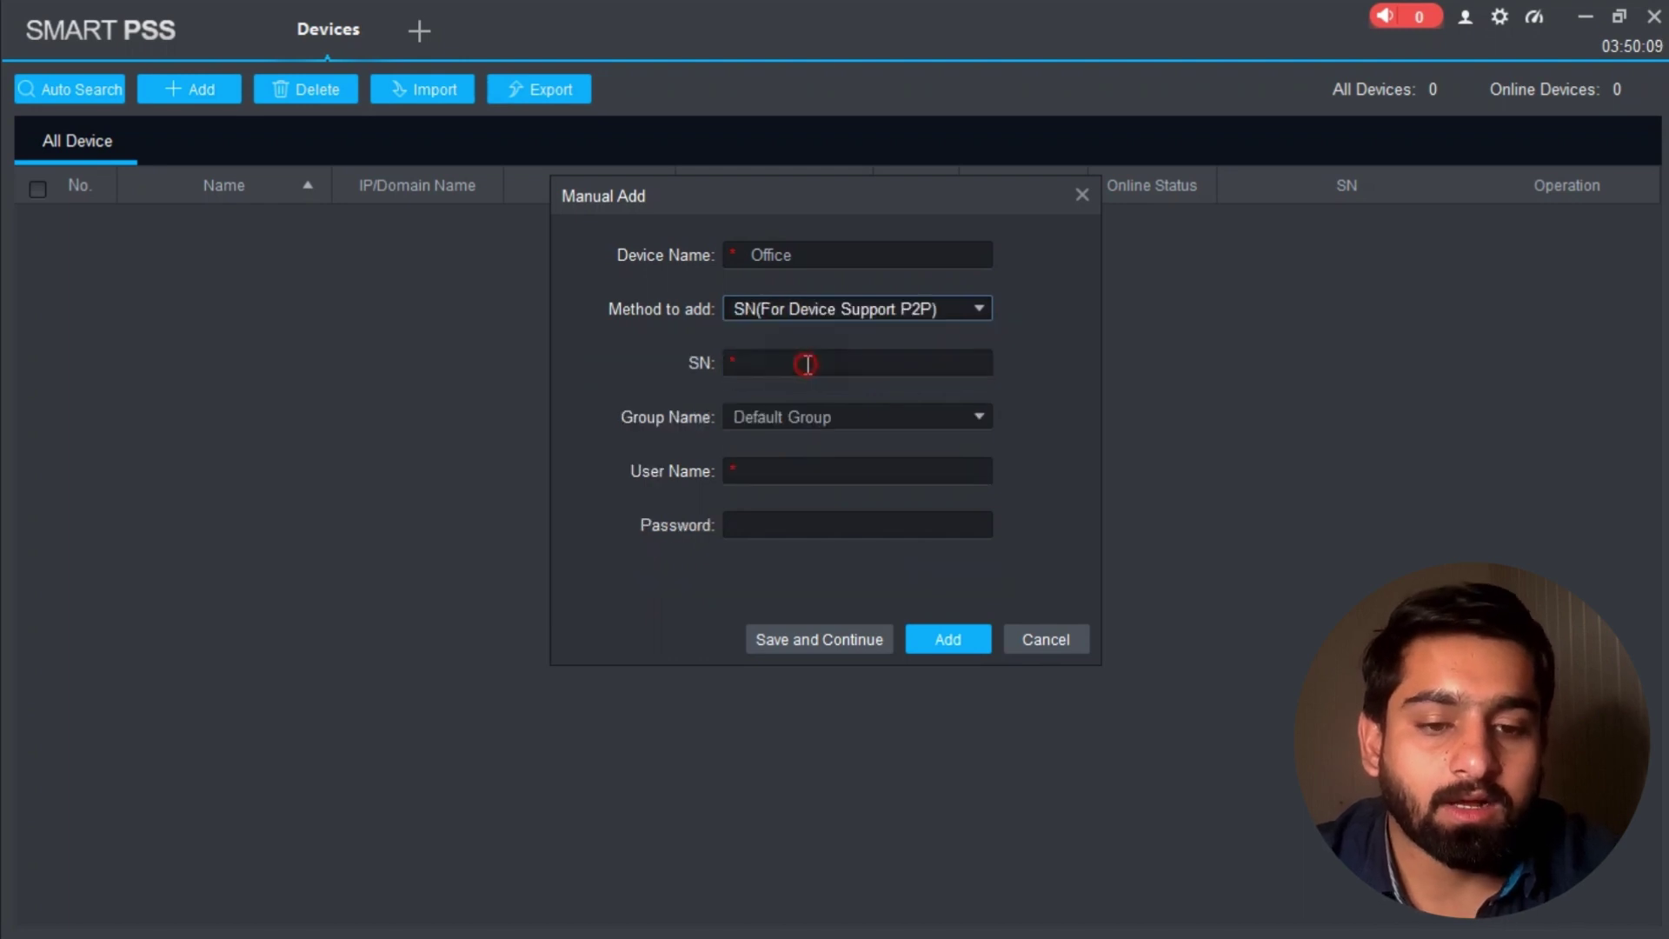
pyautogui.click(771, 361)
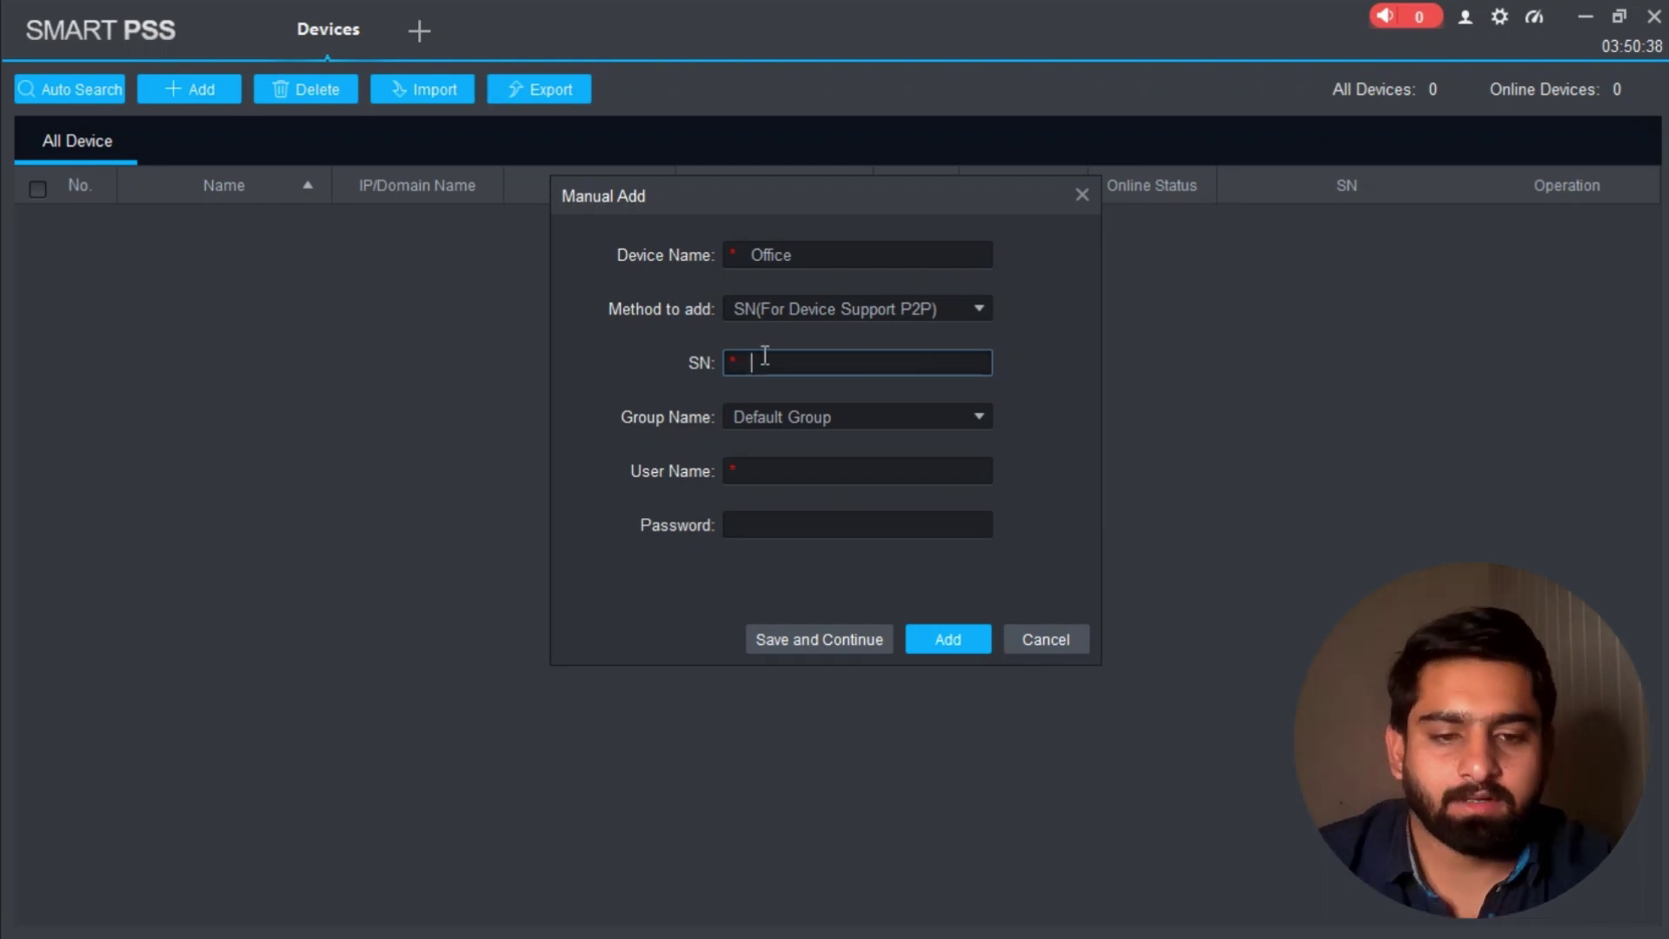
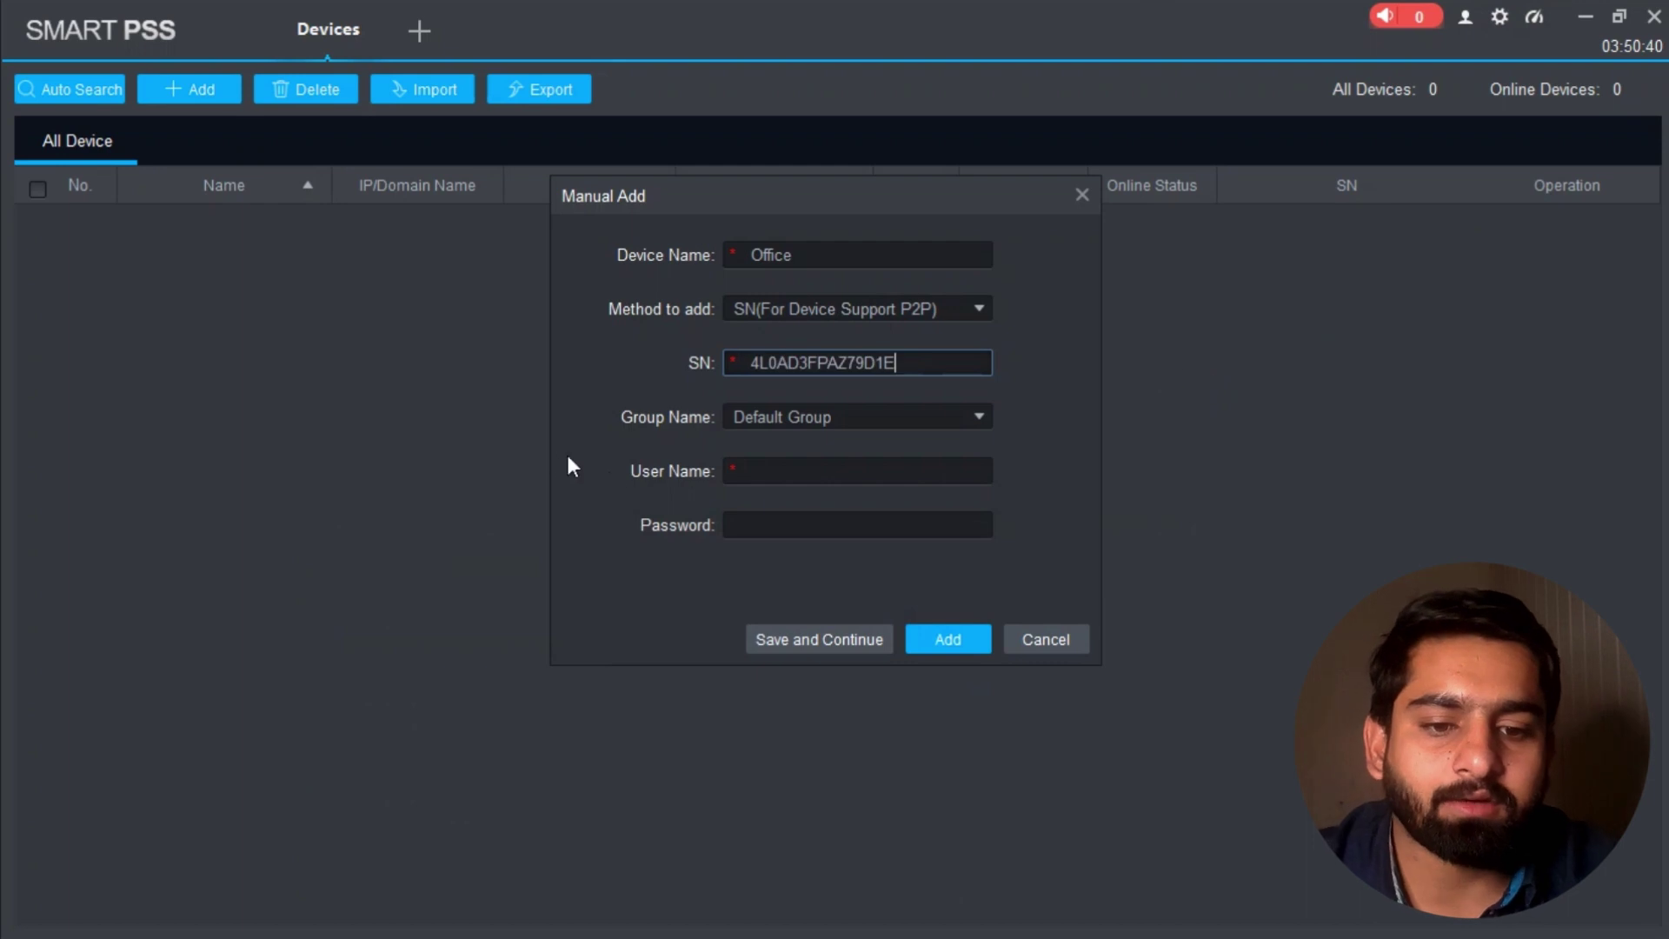
# Step: Enter user name admin and the device password
pyautogui.click(778, 472)
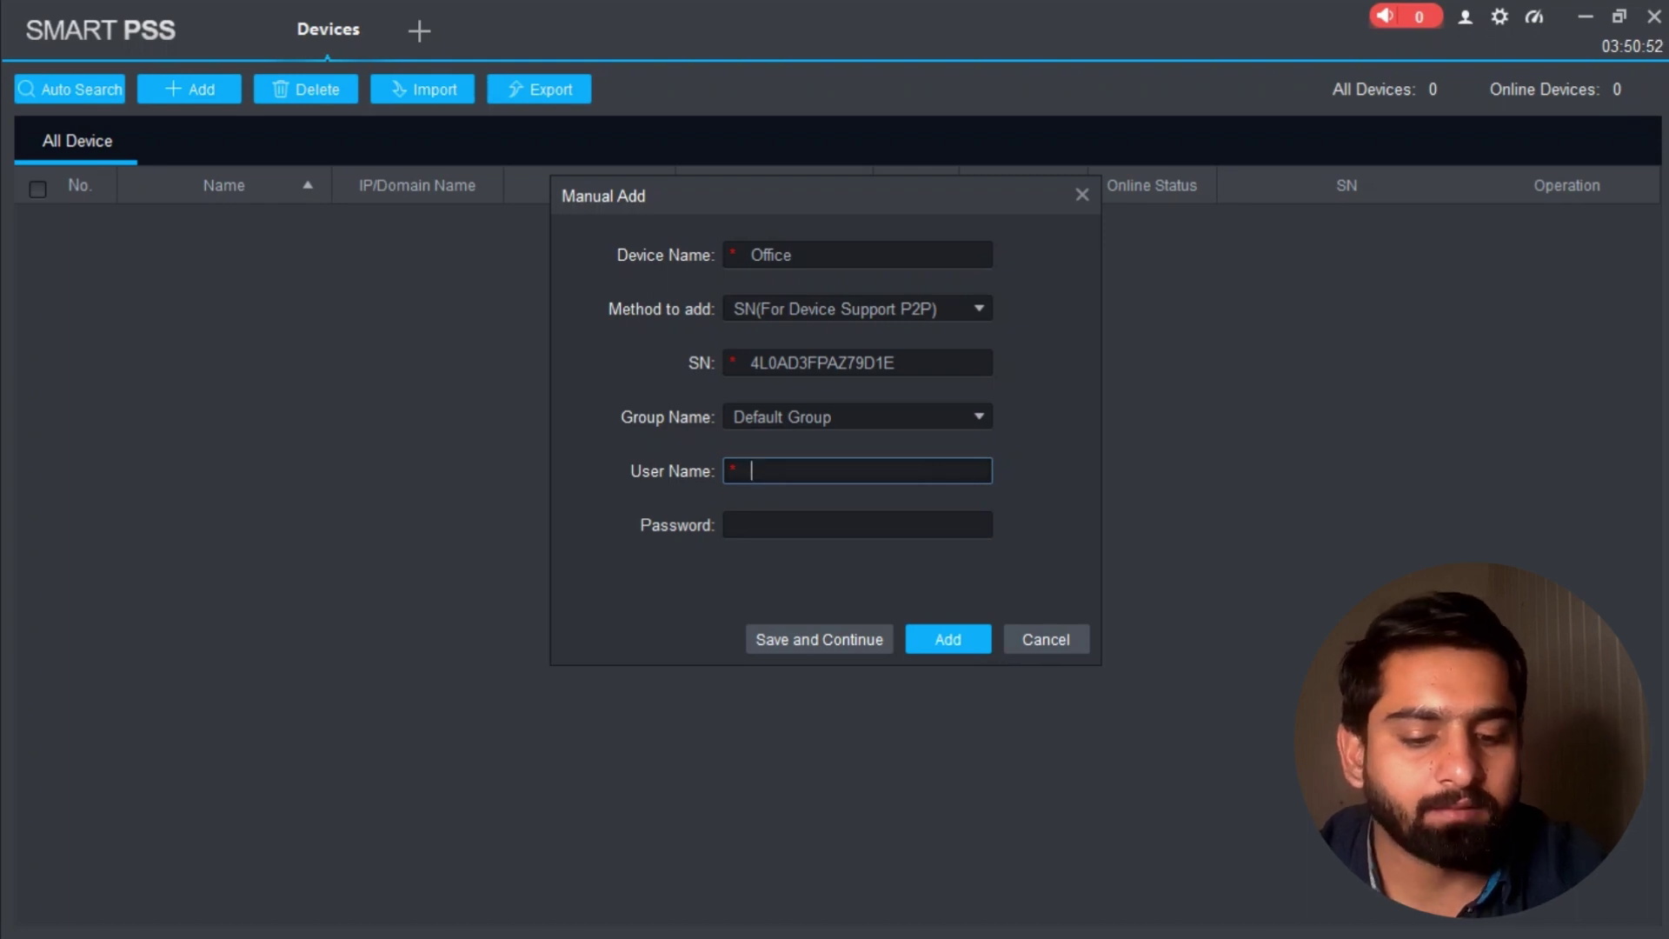
pyautogui.write('admin')
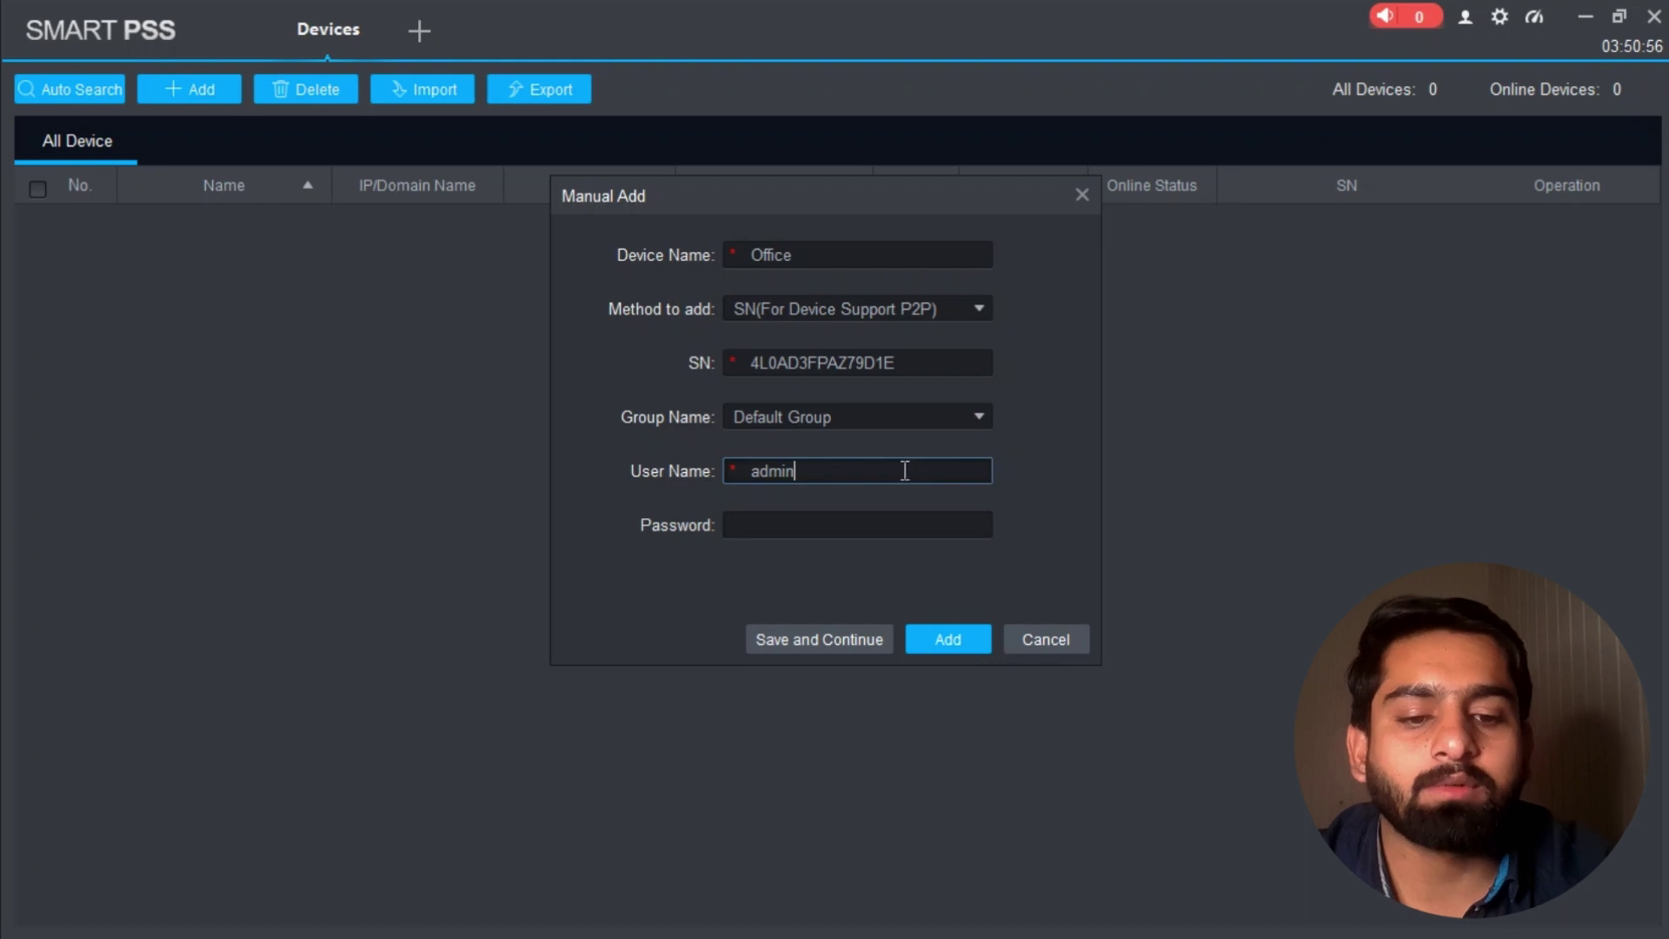
pyautogui.click(753, 526)
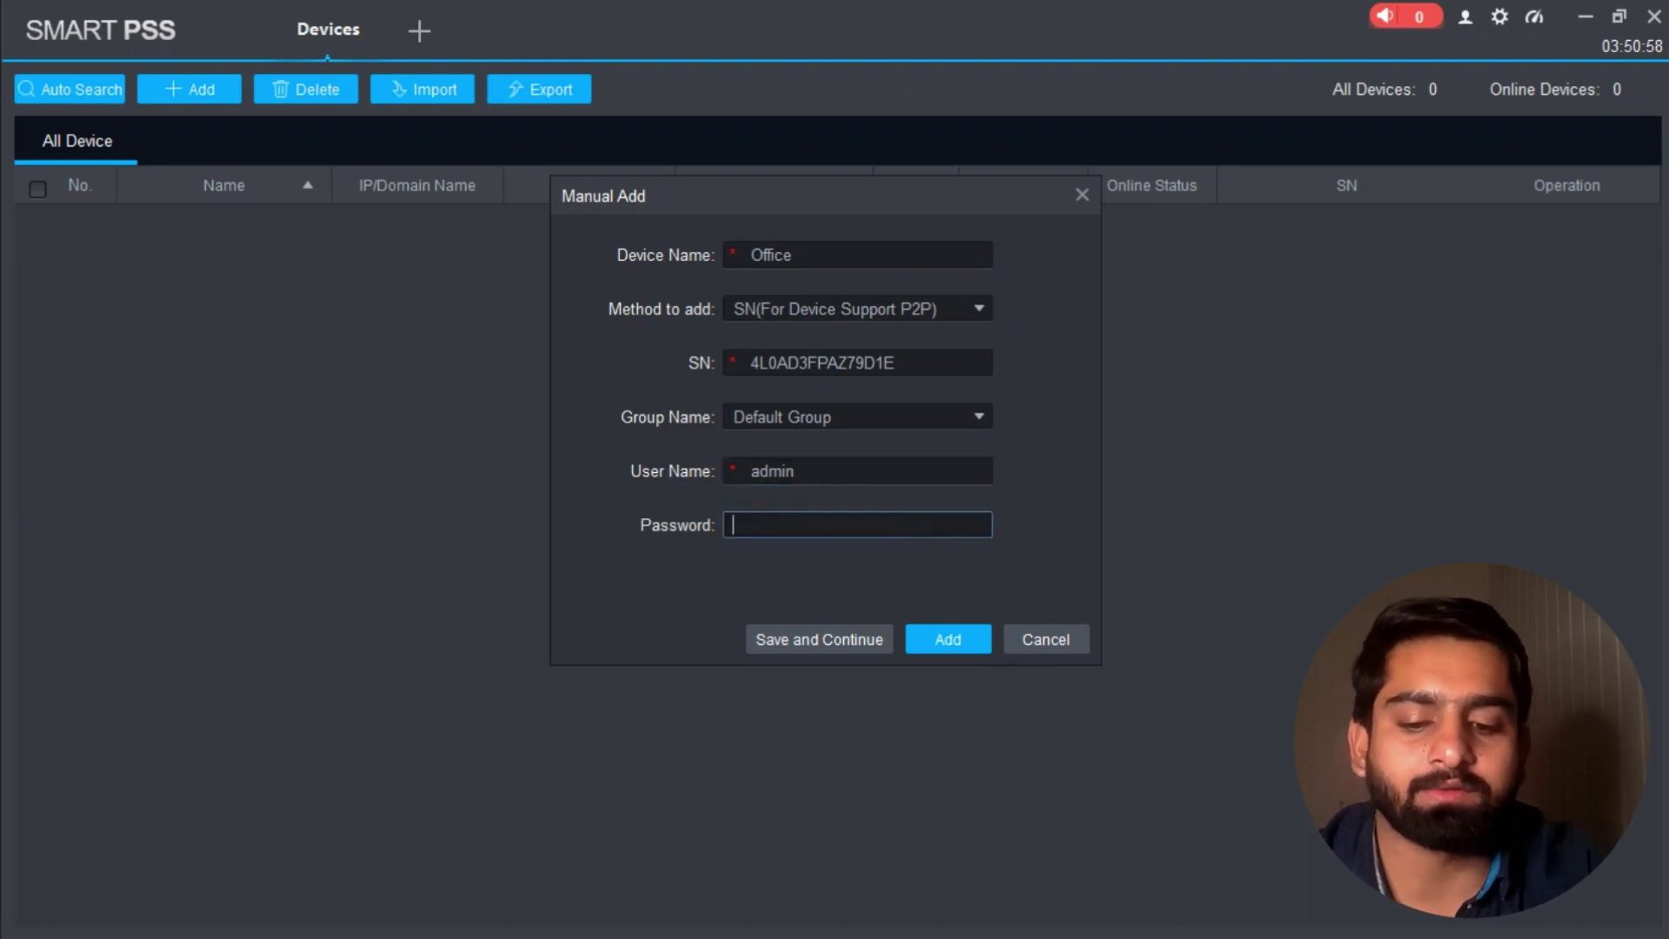
pyautogui.write('123456')
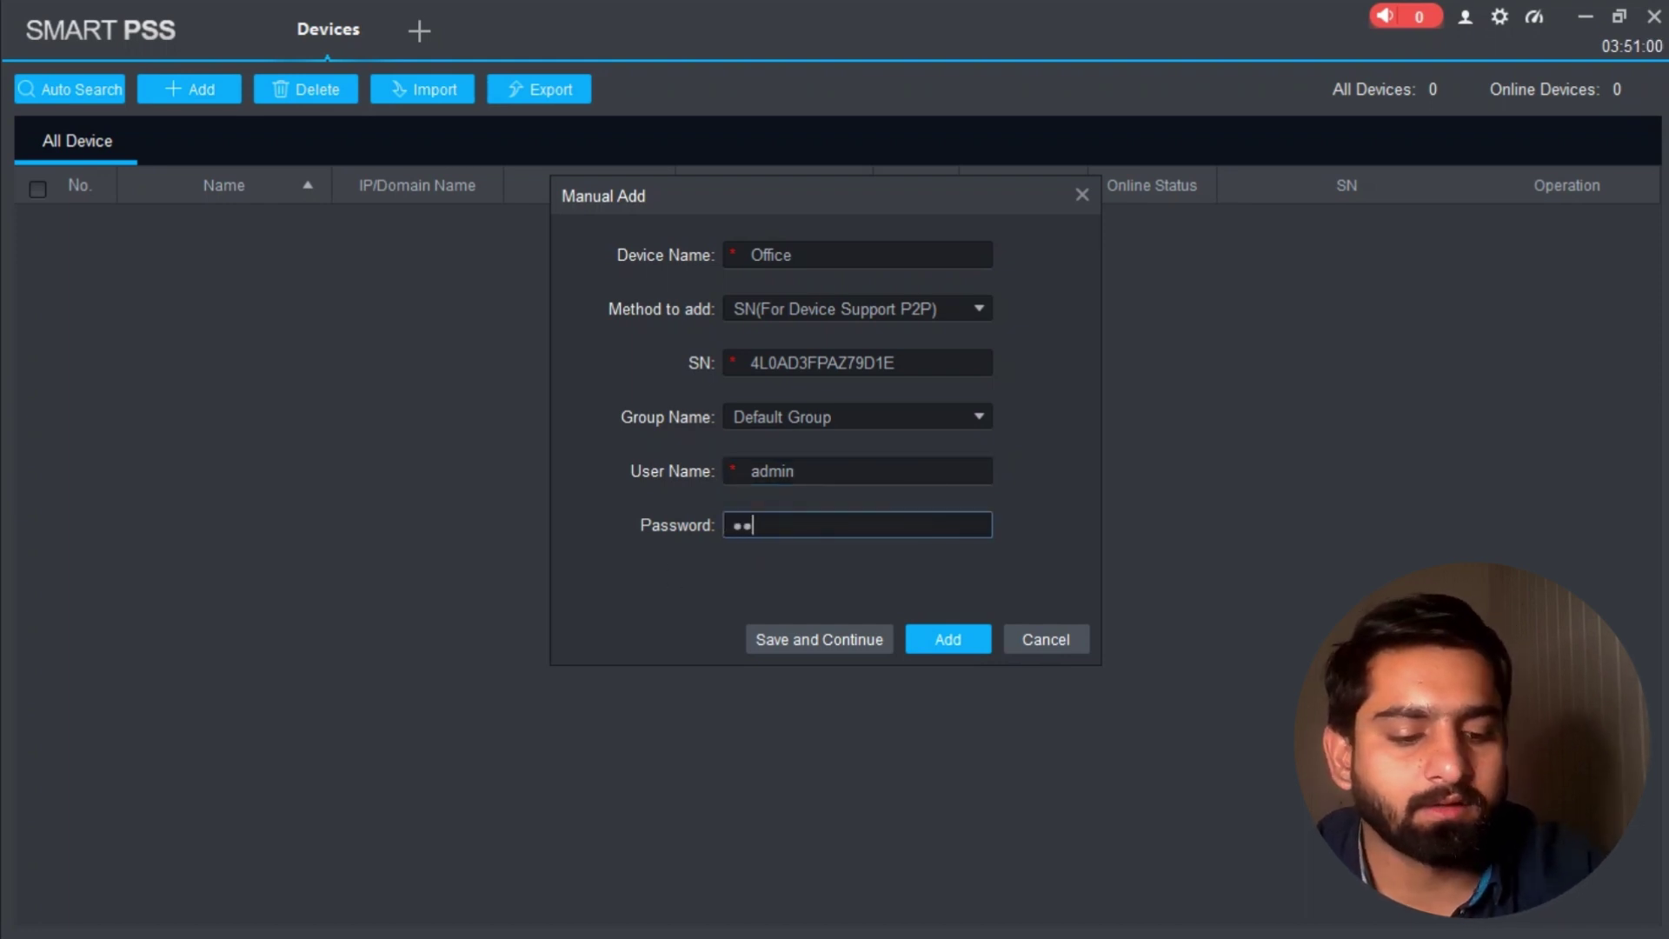
pyautogui.press('BackSpace')
pyautogui.press('BackSpace')
pyautogui.press('BackSpace')
pyautogui.press('BackSpace')
pyautogui.press('BackSpace')
pyautogui.press('BackSpace')
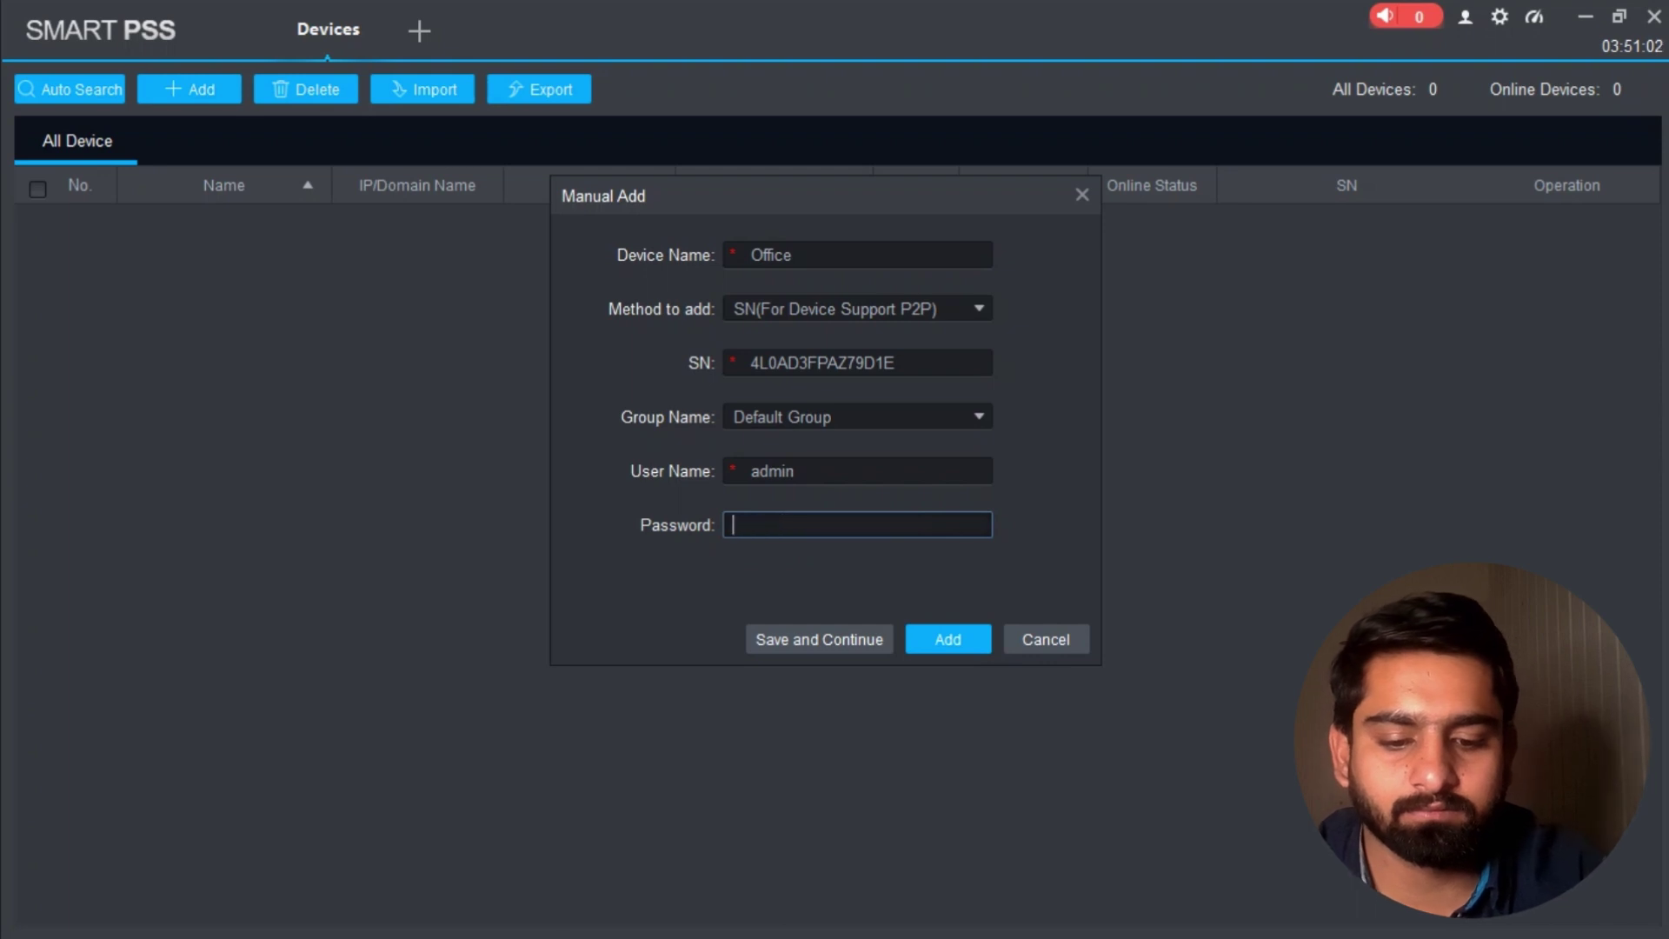
pyautogui.write('1234567')
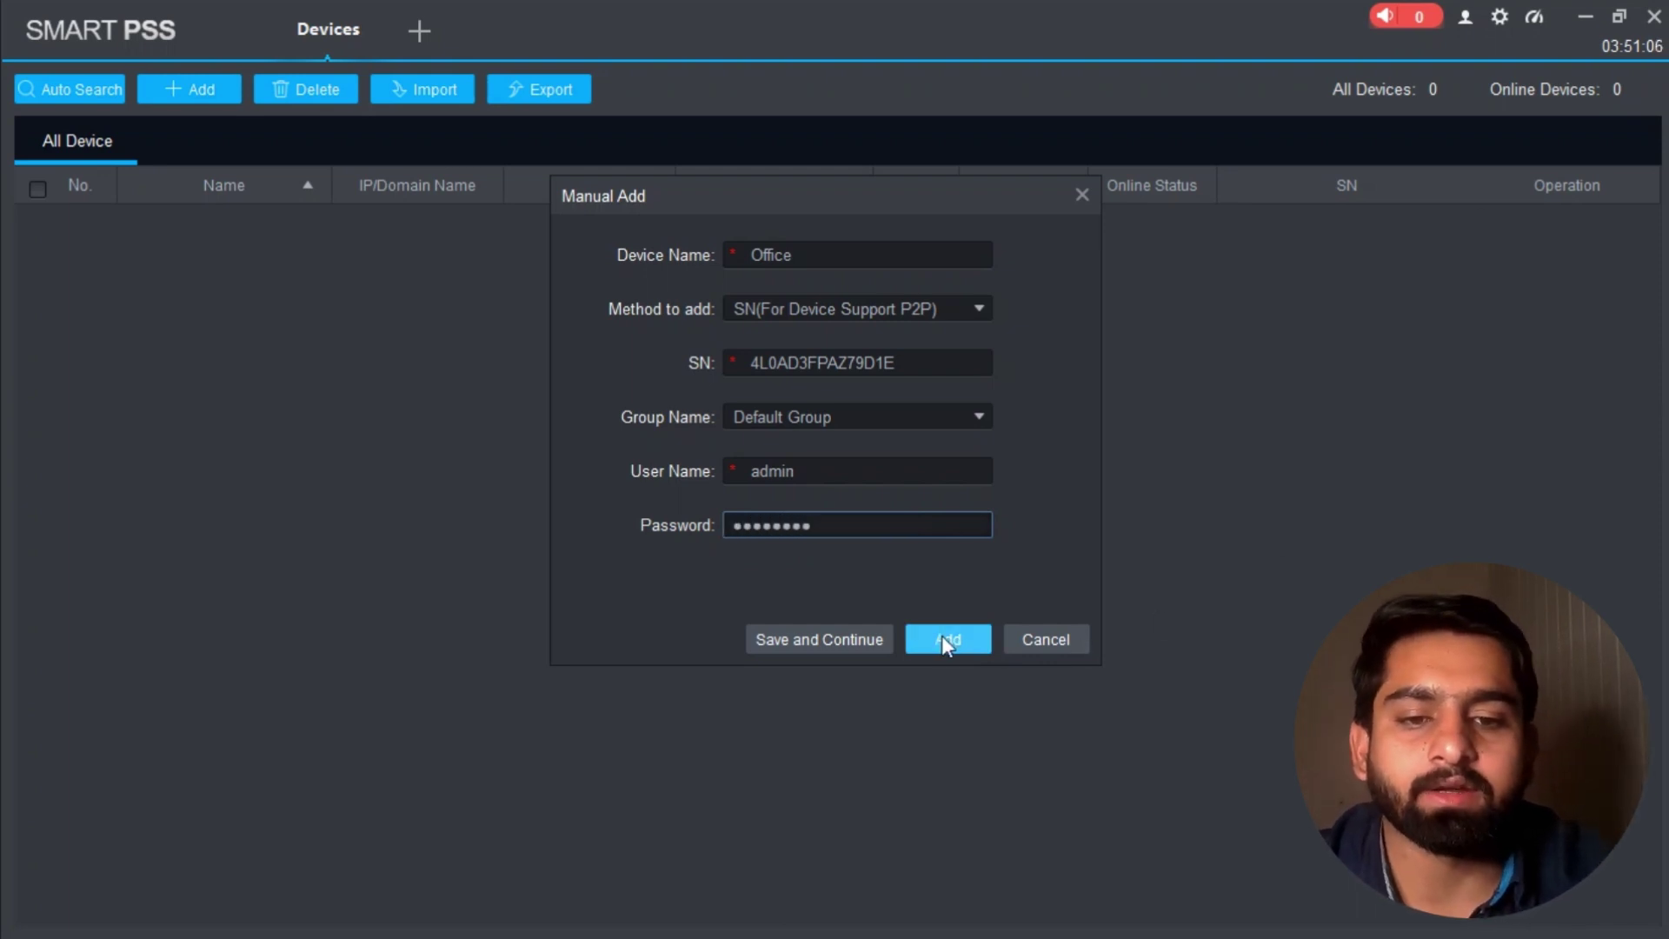
# Step: Add the Office device so it shows Online, then bring up a fresh Manual Add form
pyautogui.click(954, 643)
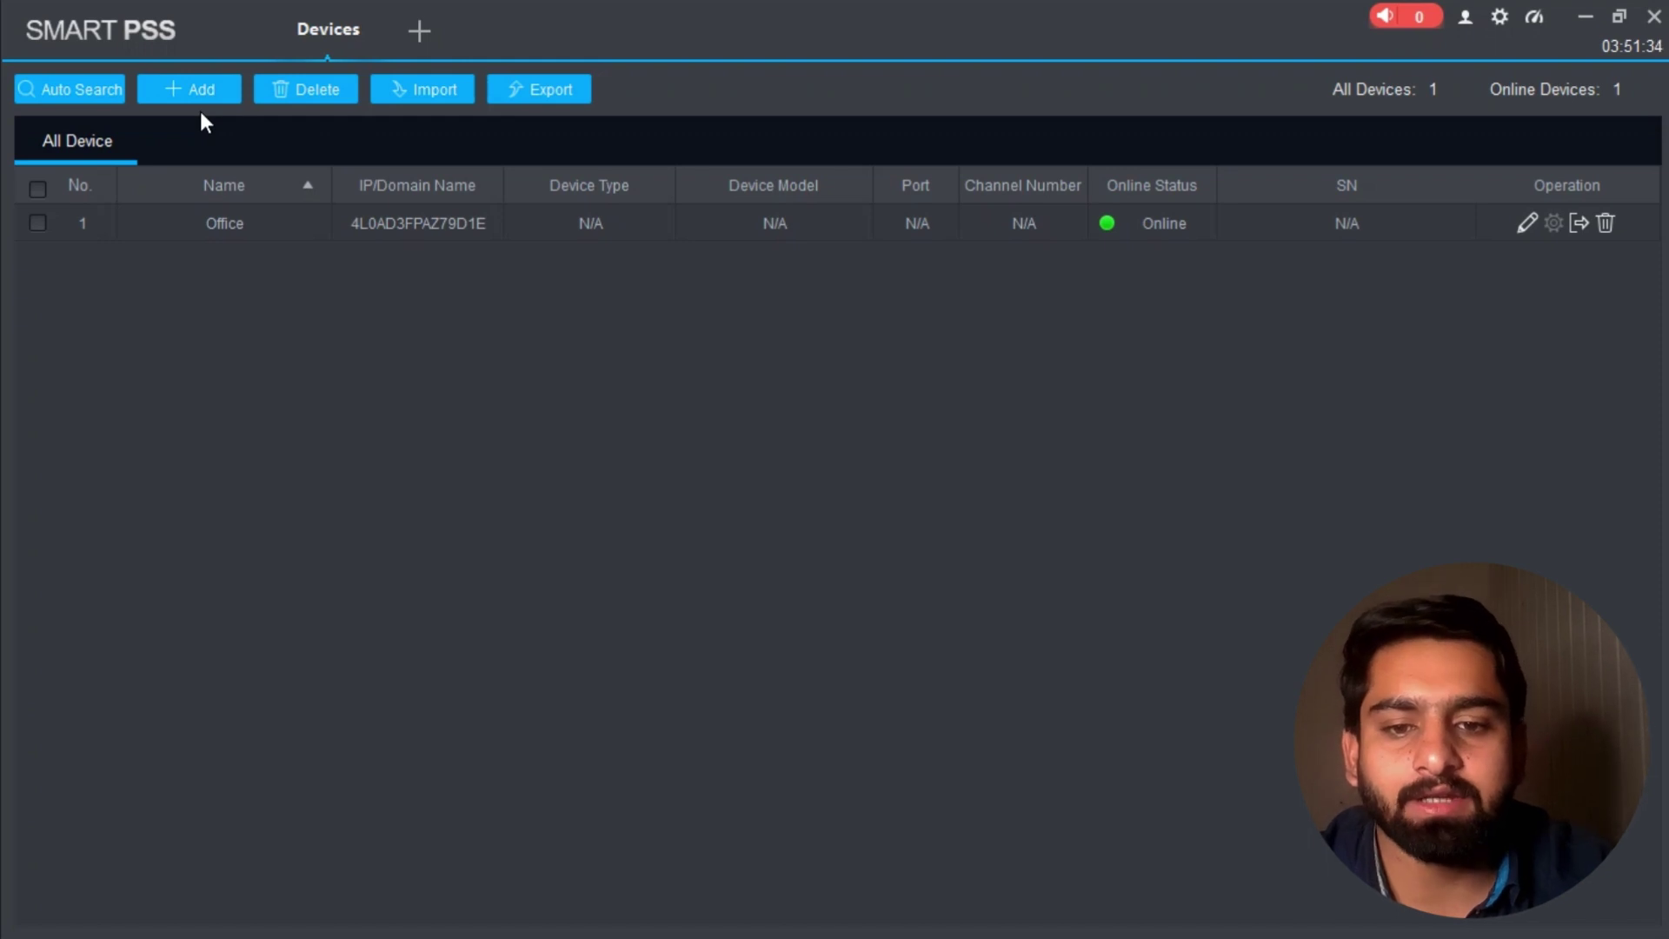
pyautogui.click(221, 90)
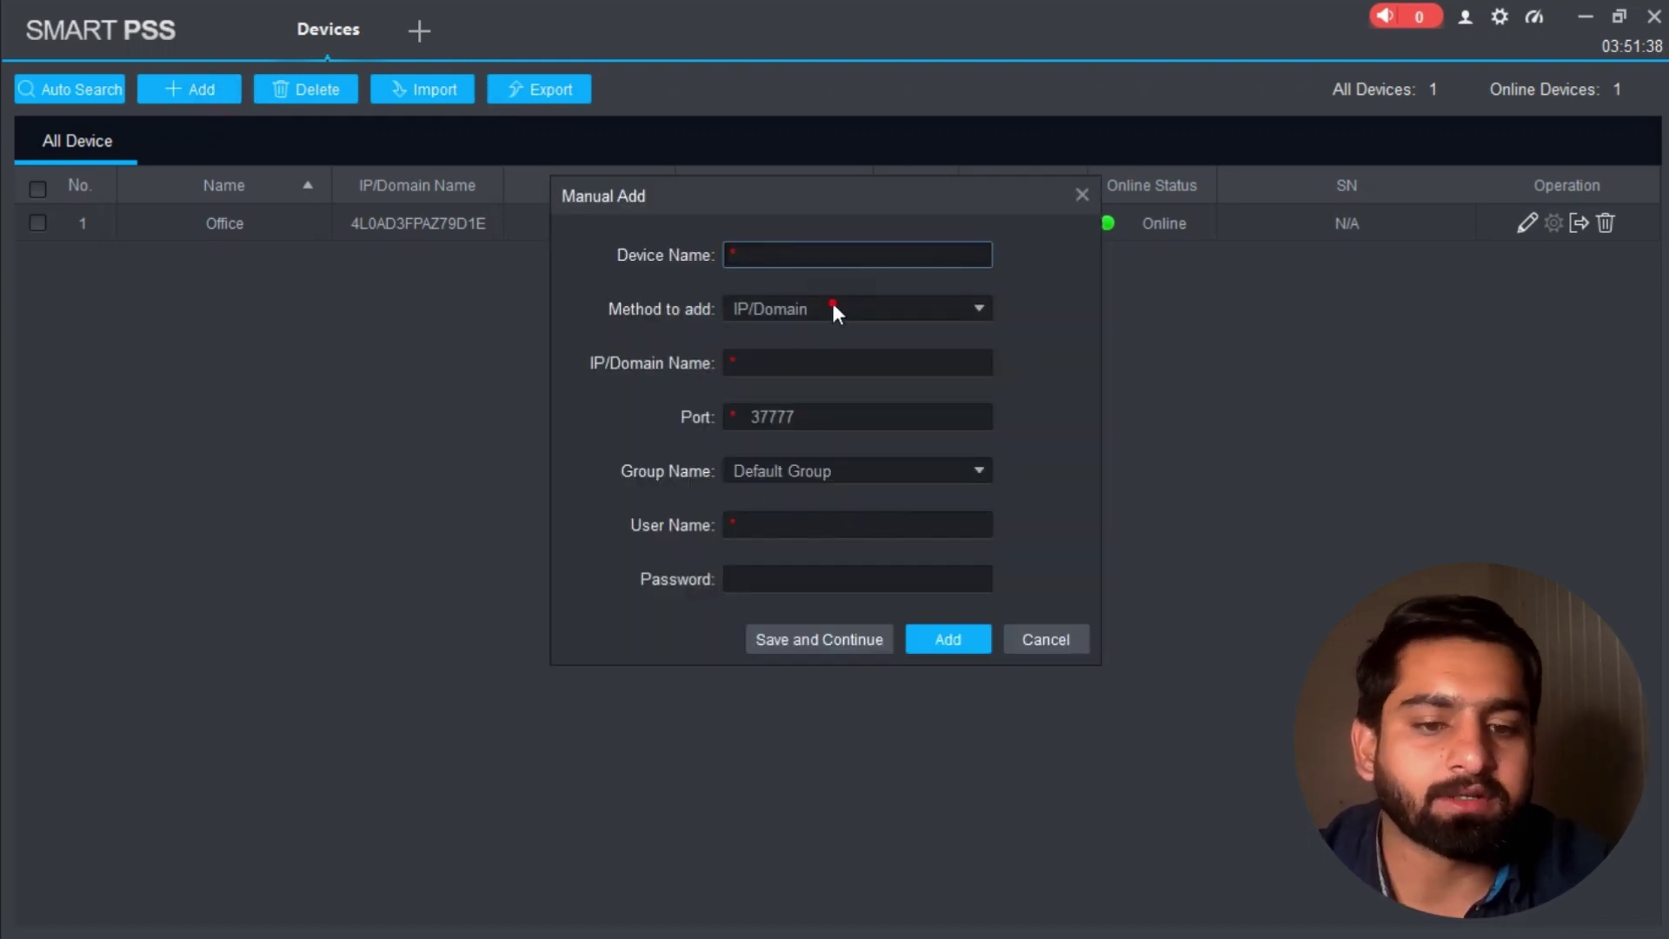
# Step: Leave the method at IP/Domain and cancel the blank Manual Add form
pyautogui.click(833, 306)
pyautogui.click(908, 338)
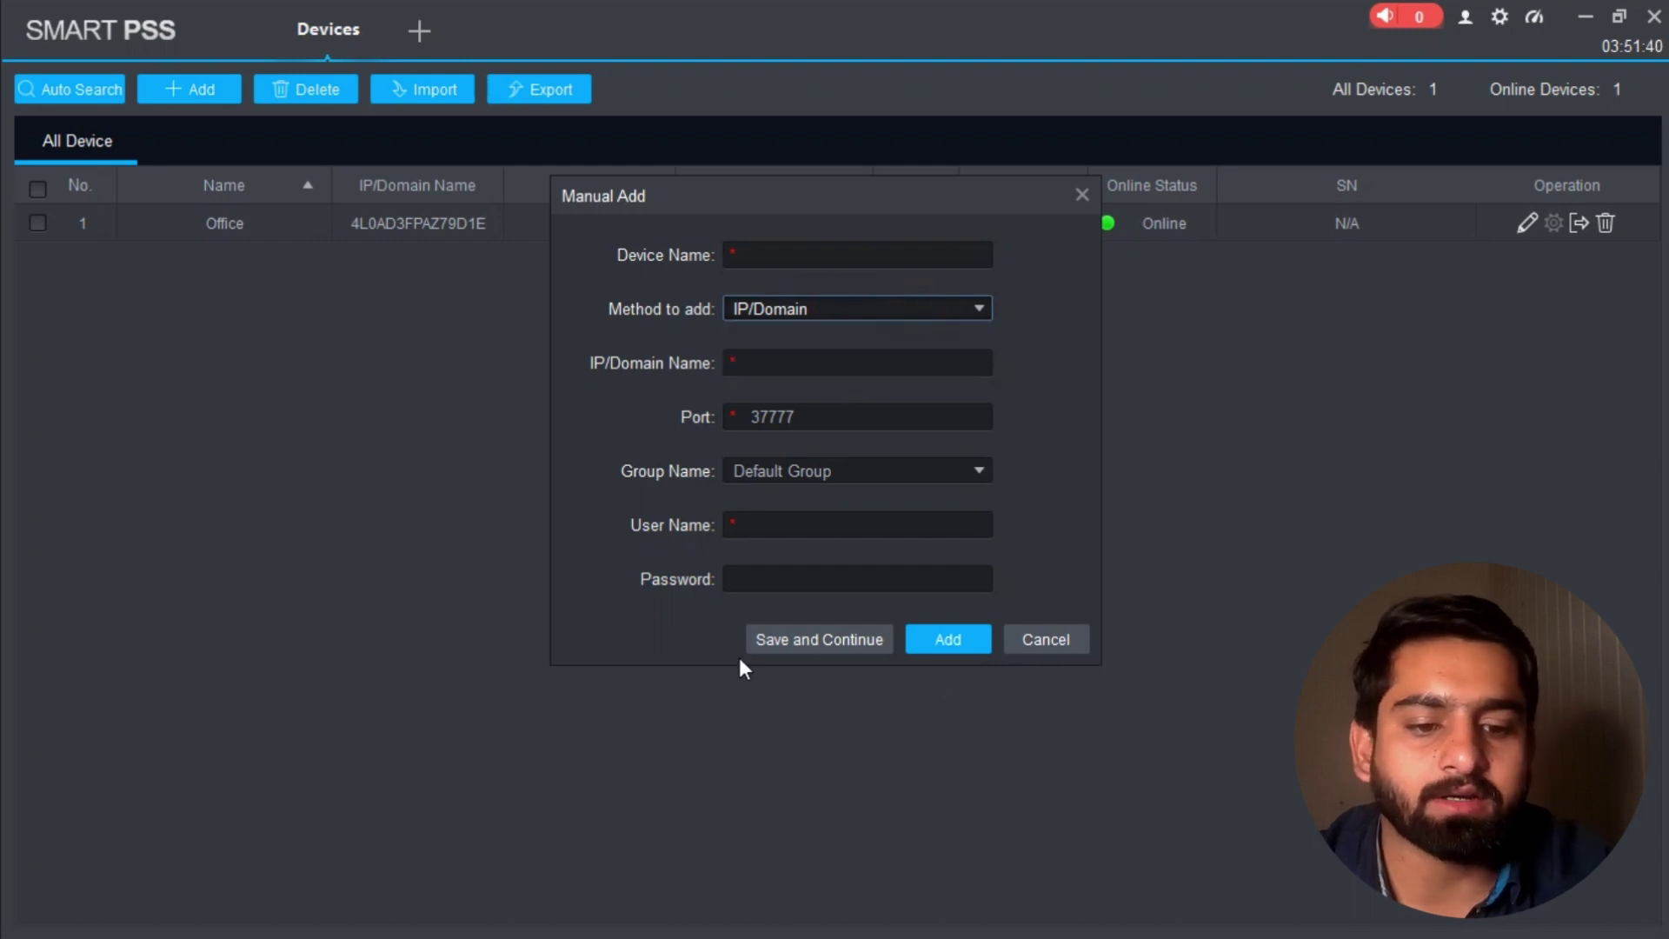
pyautogui.click(1047, 642)
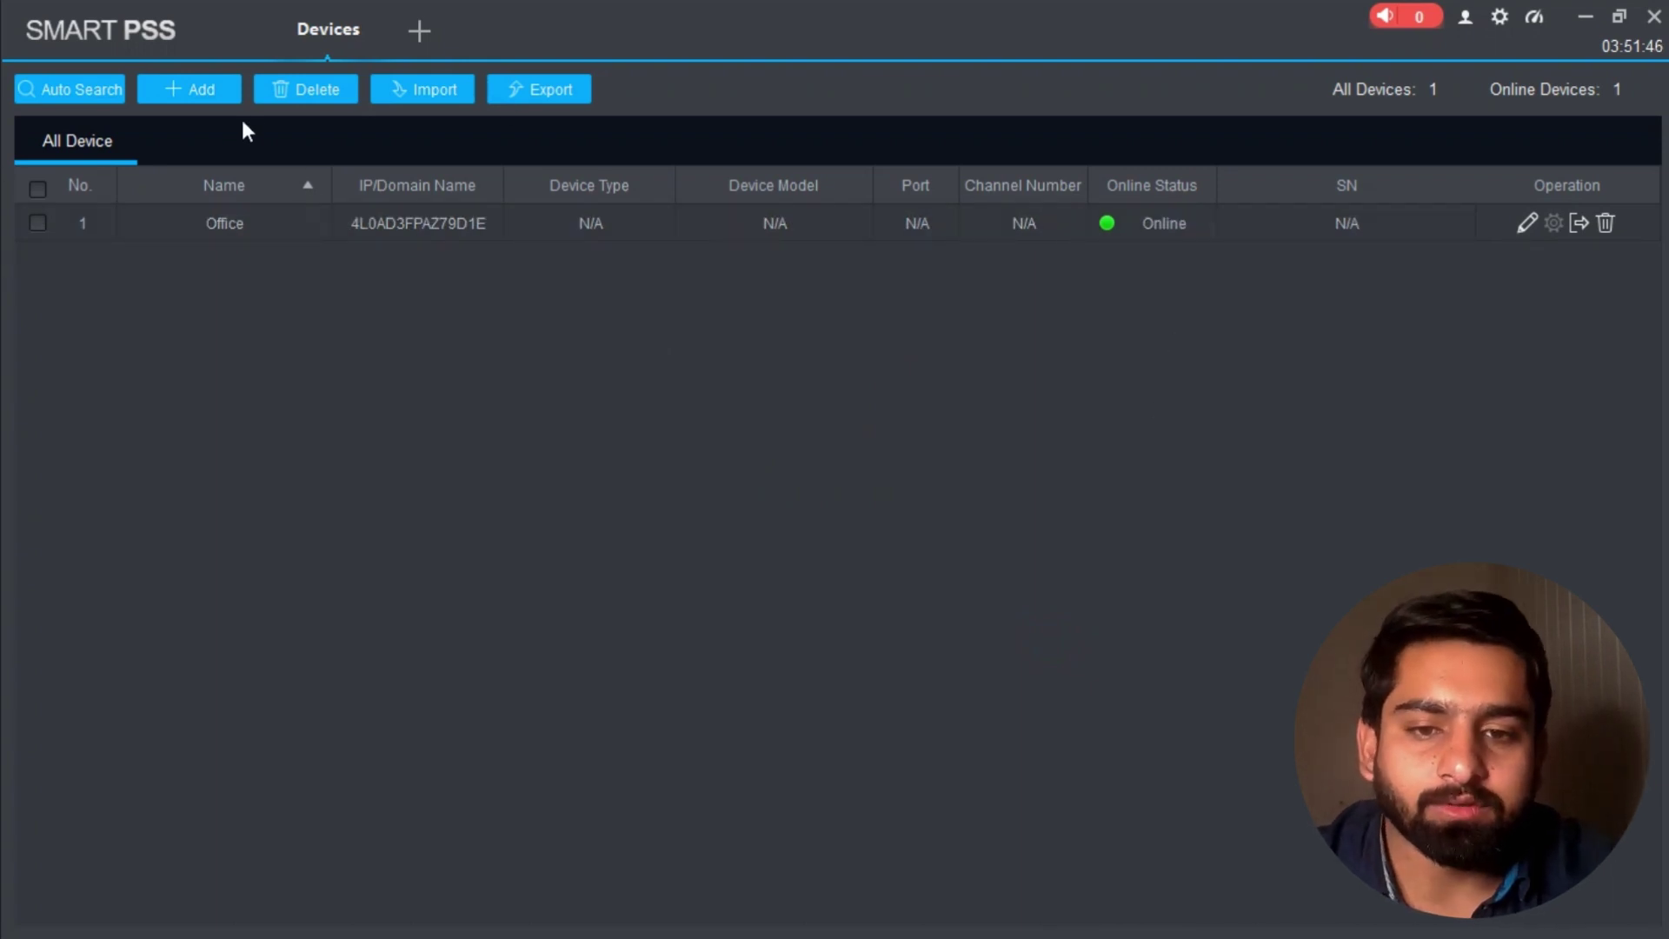
# Step: Open a new tab and launch Live View from the launcher
pyautogui.click(420, 31)
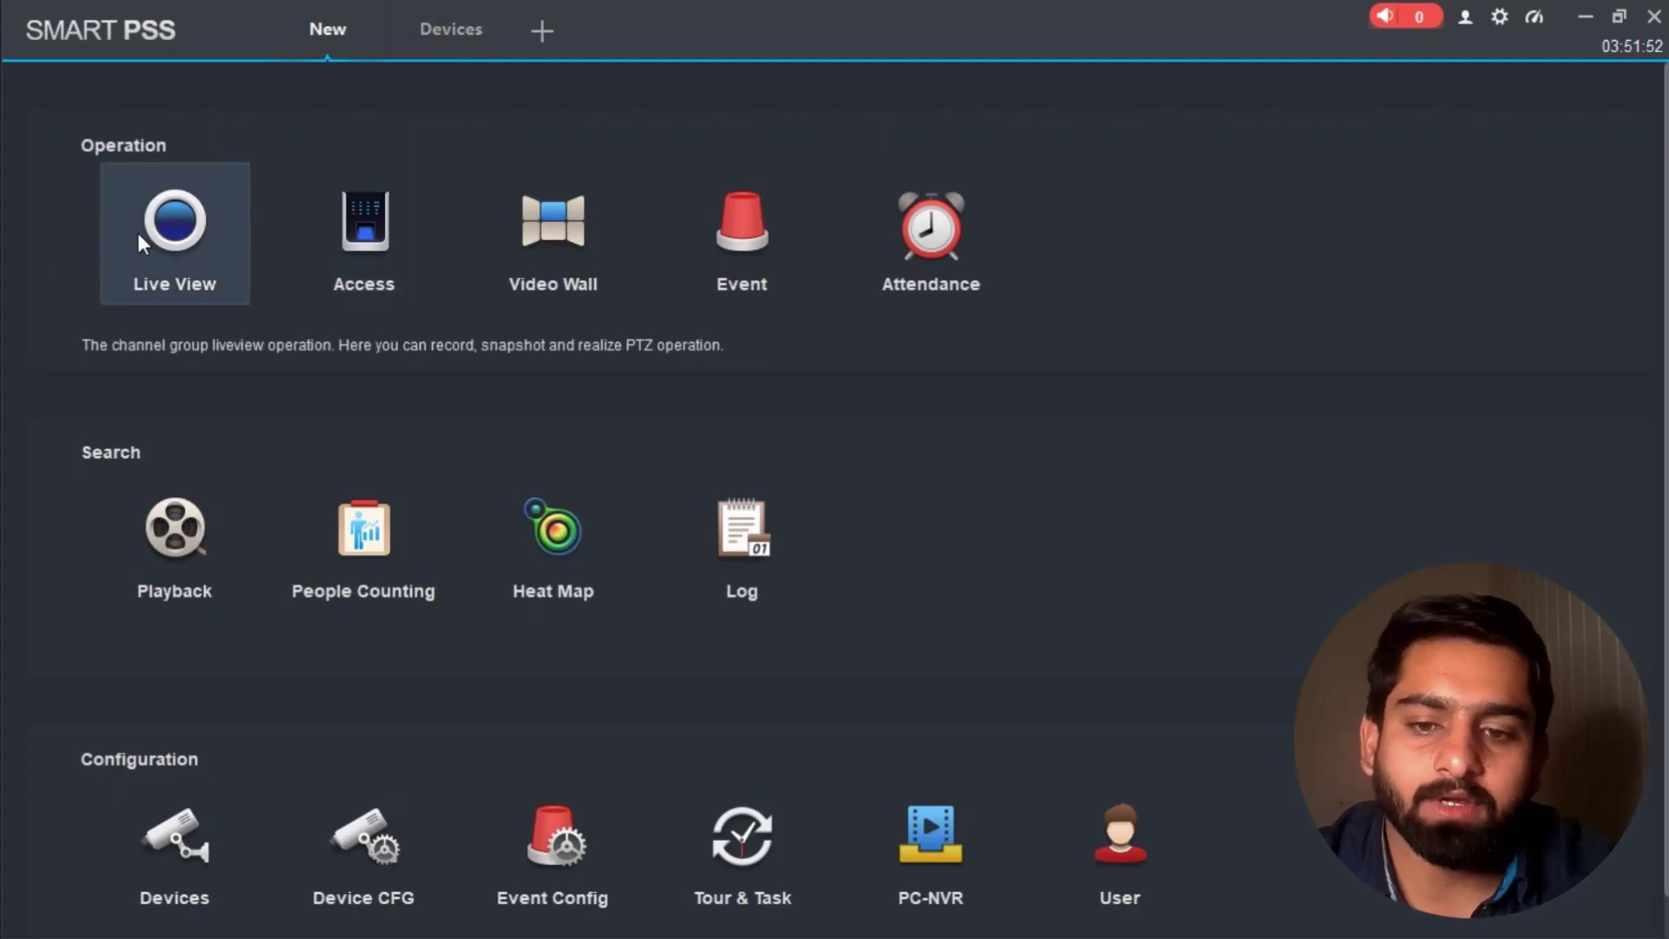
pyautogui.click(200, 232)
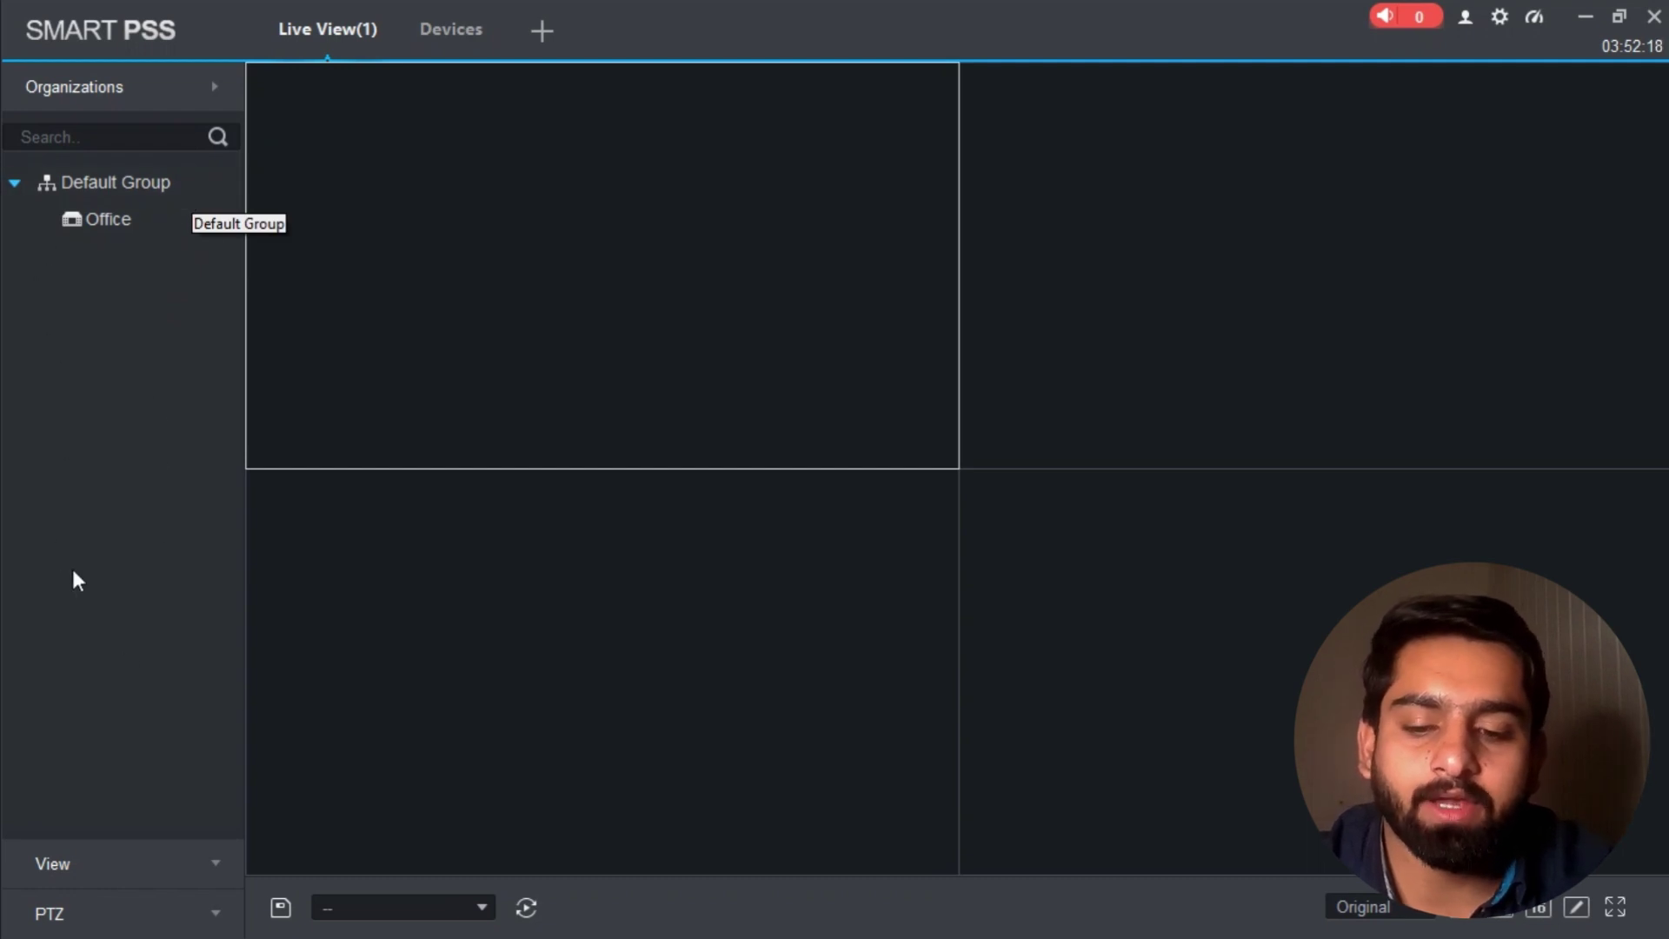
# Step: Expand Office in the Organizations tree and double-click it to stream its cameras in all four panes
pyautogui.click(211, 863)
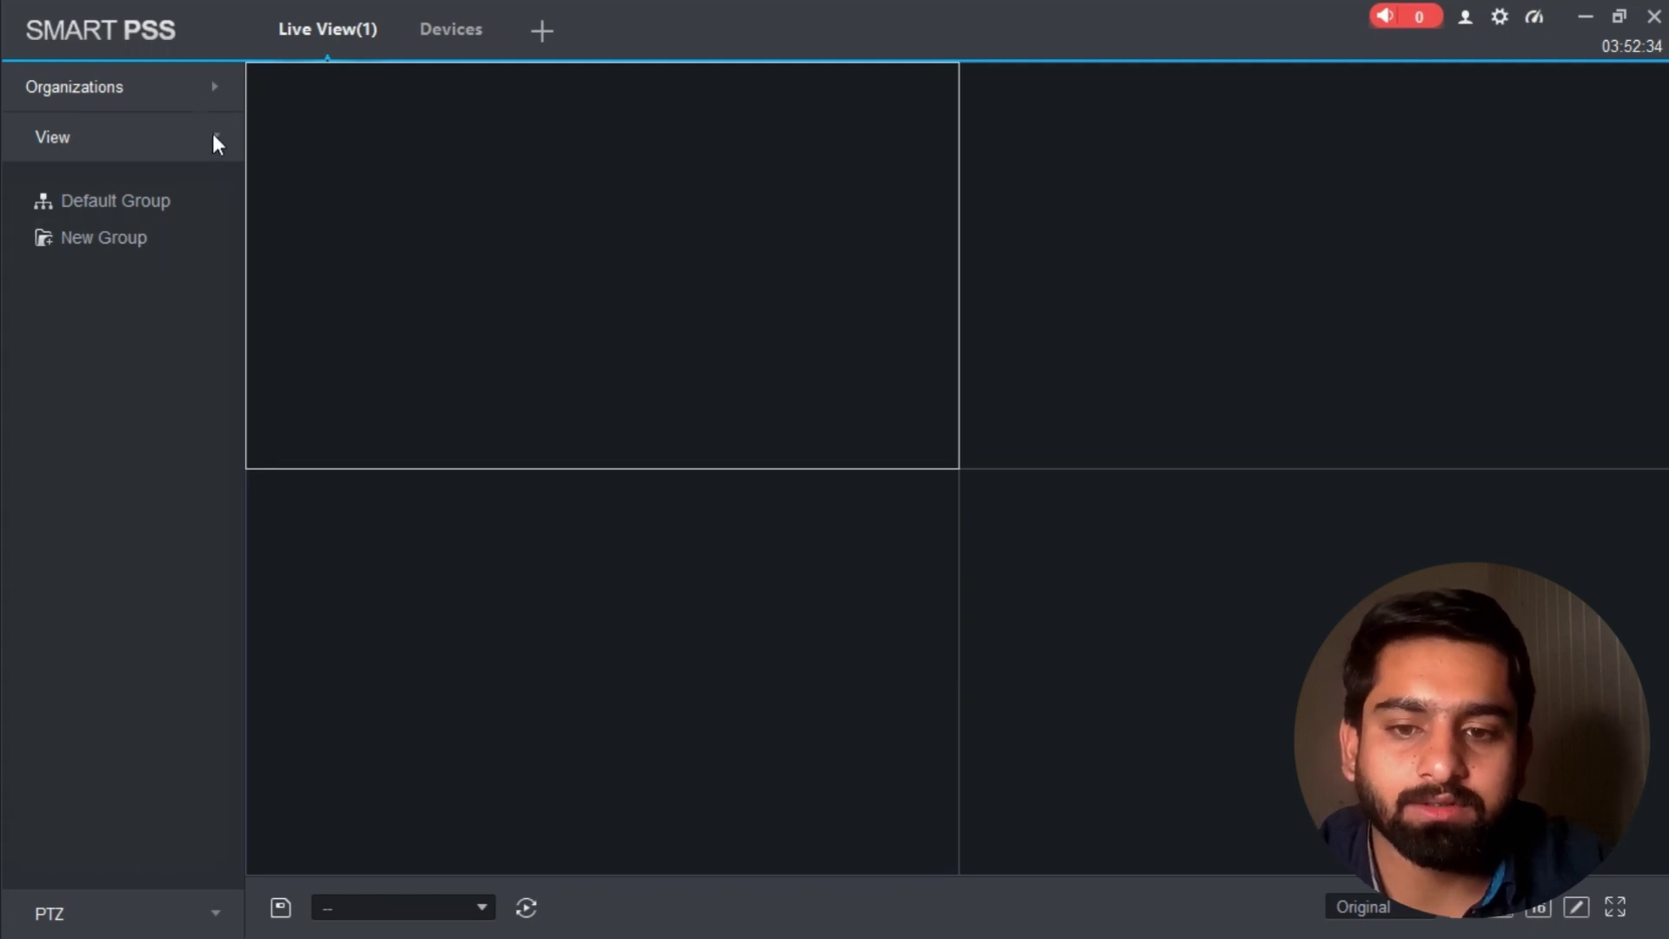
pyautogui.click(214, 85)
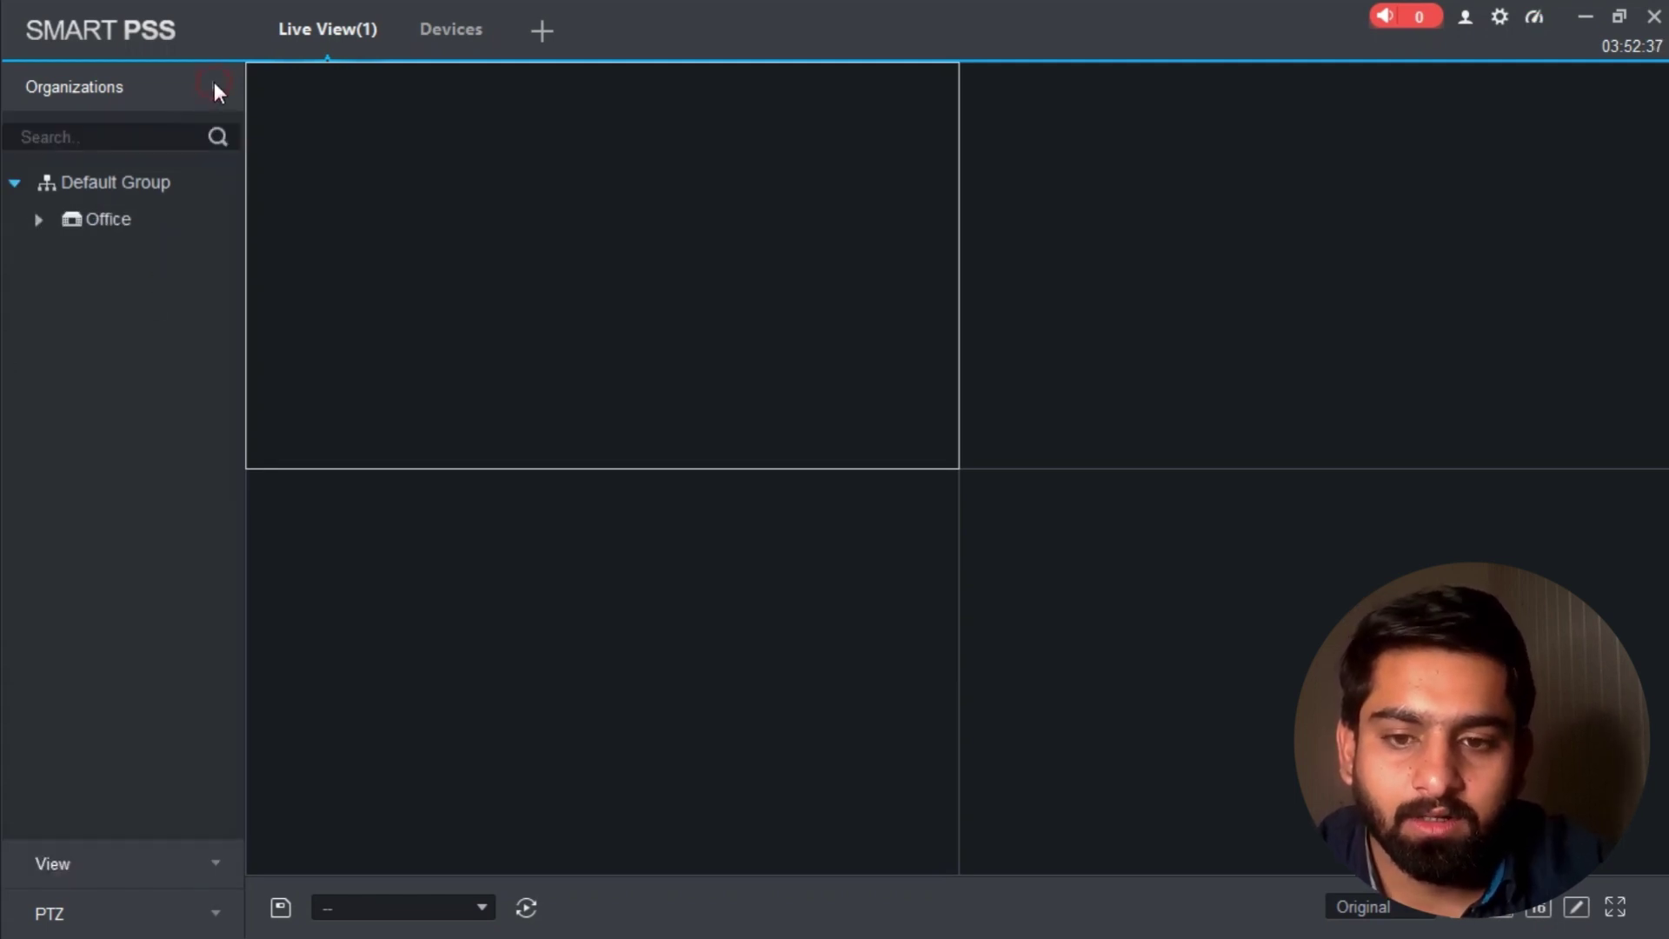
pyautogui.click(39, 222)
pyautogui.scroll(-3, 163, 435)
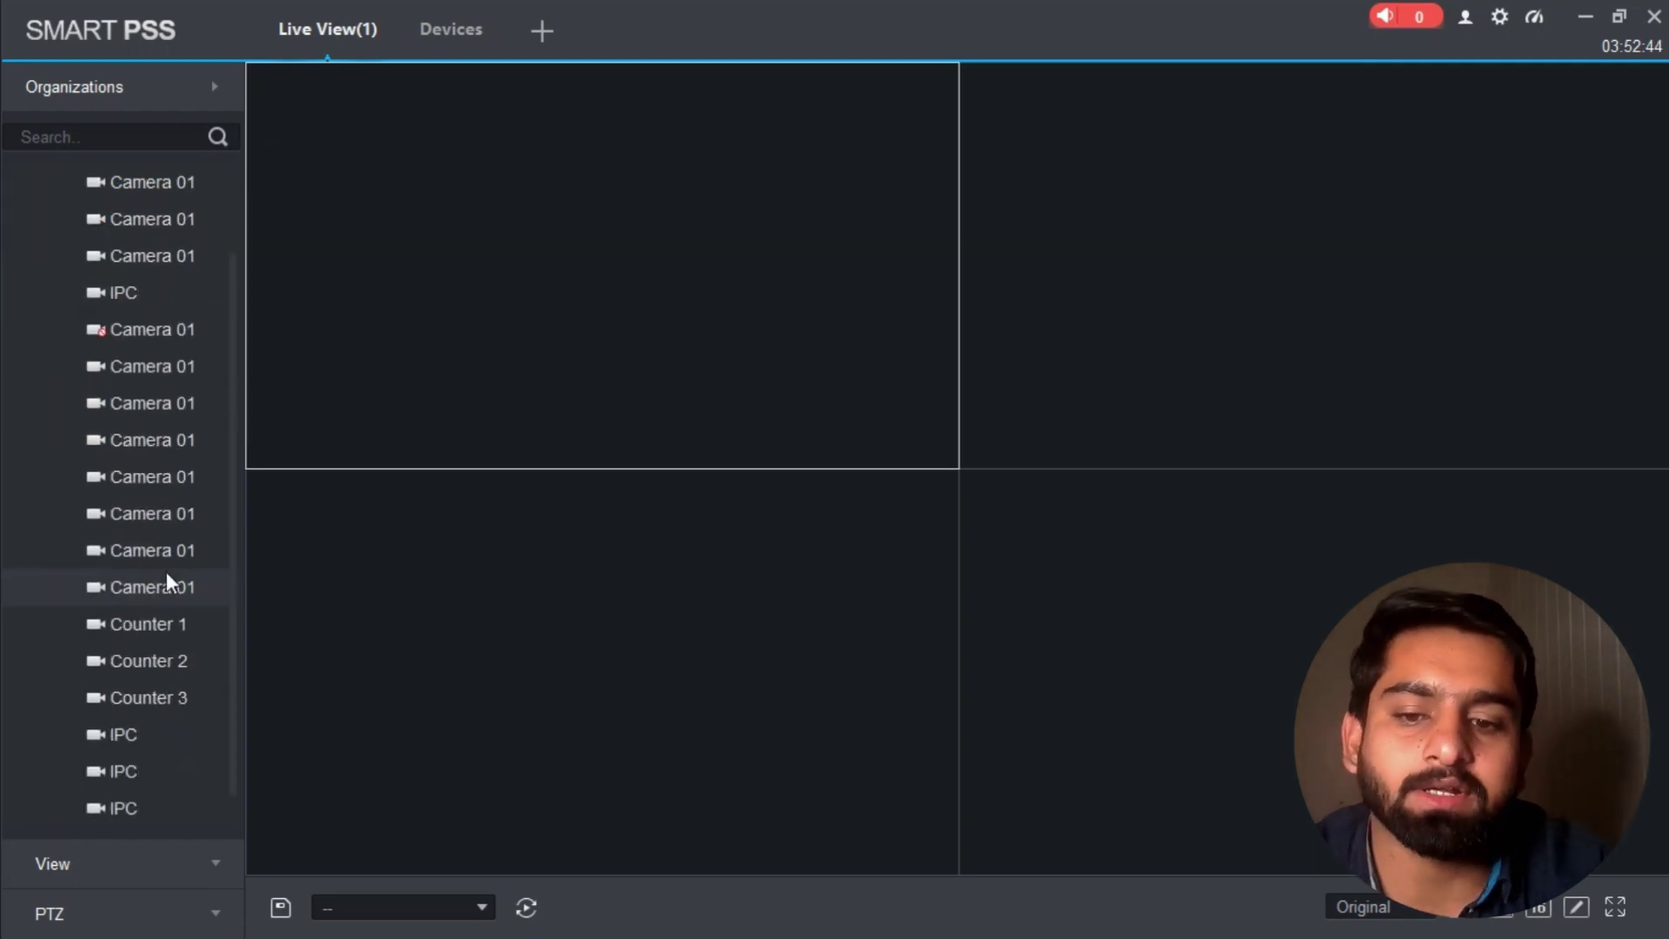
pyautogui.scroll(3, 134, 574)
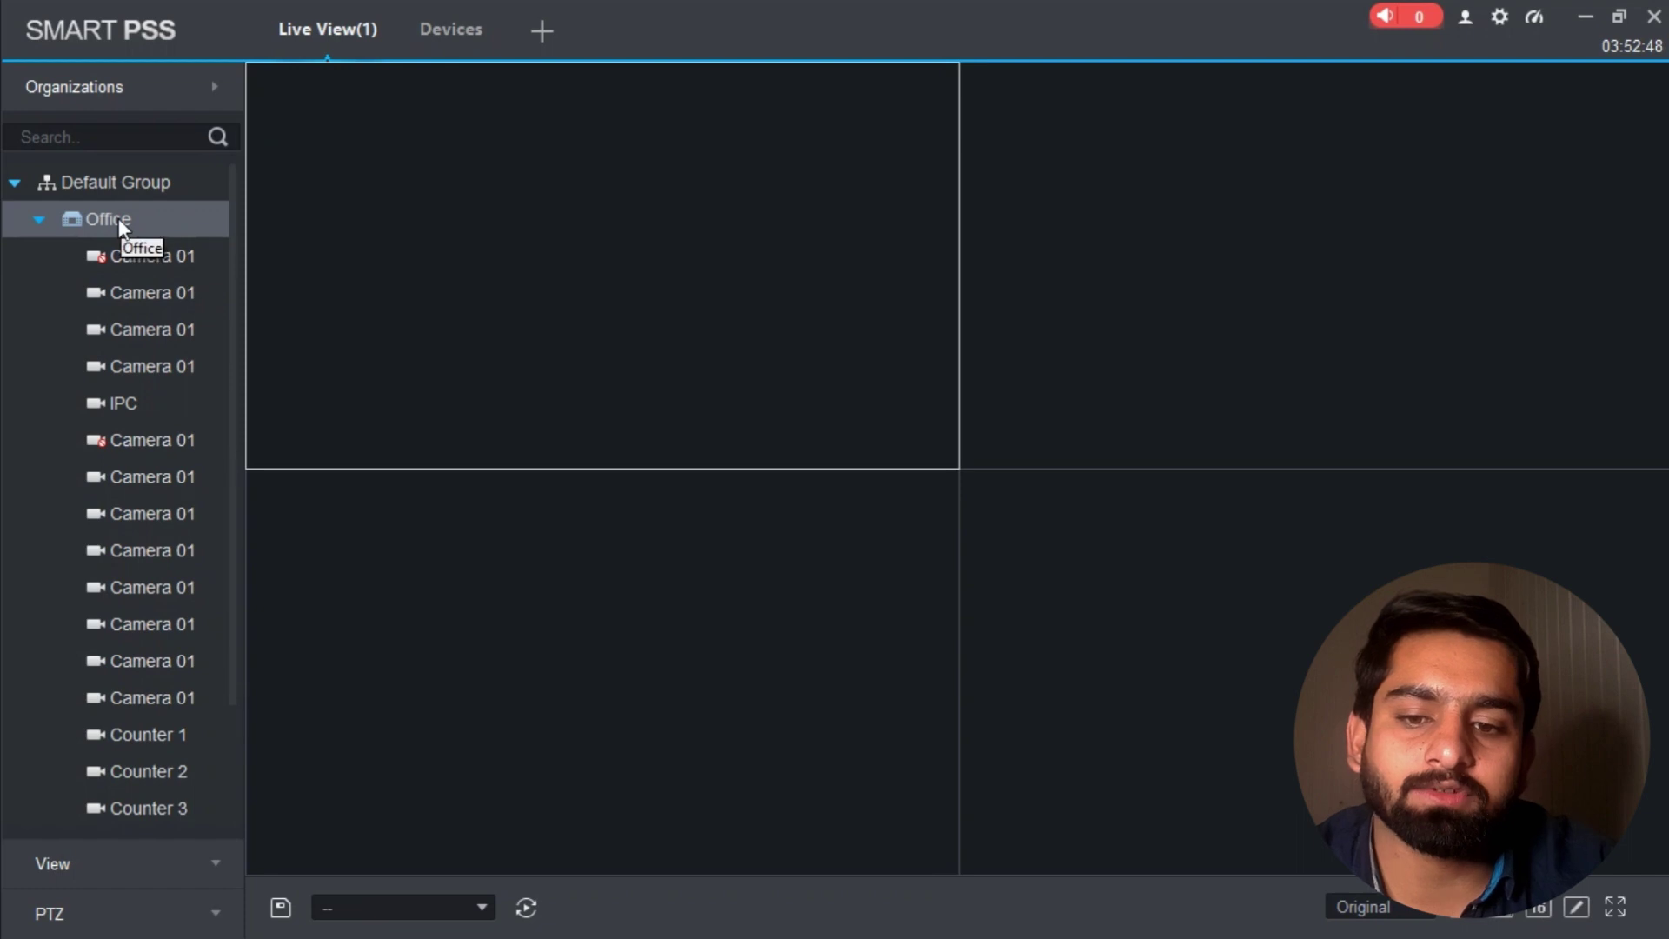
pyautogui.doubleClick(118, 217)
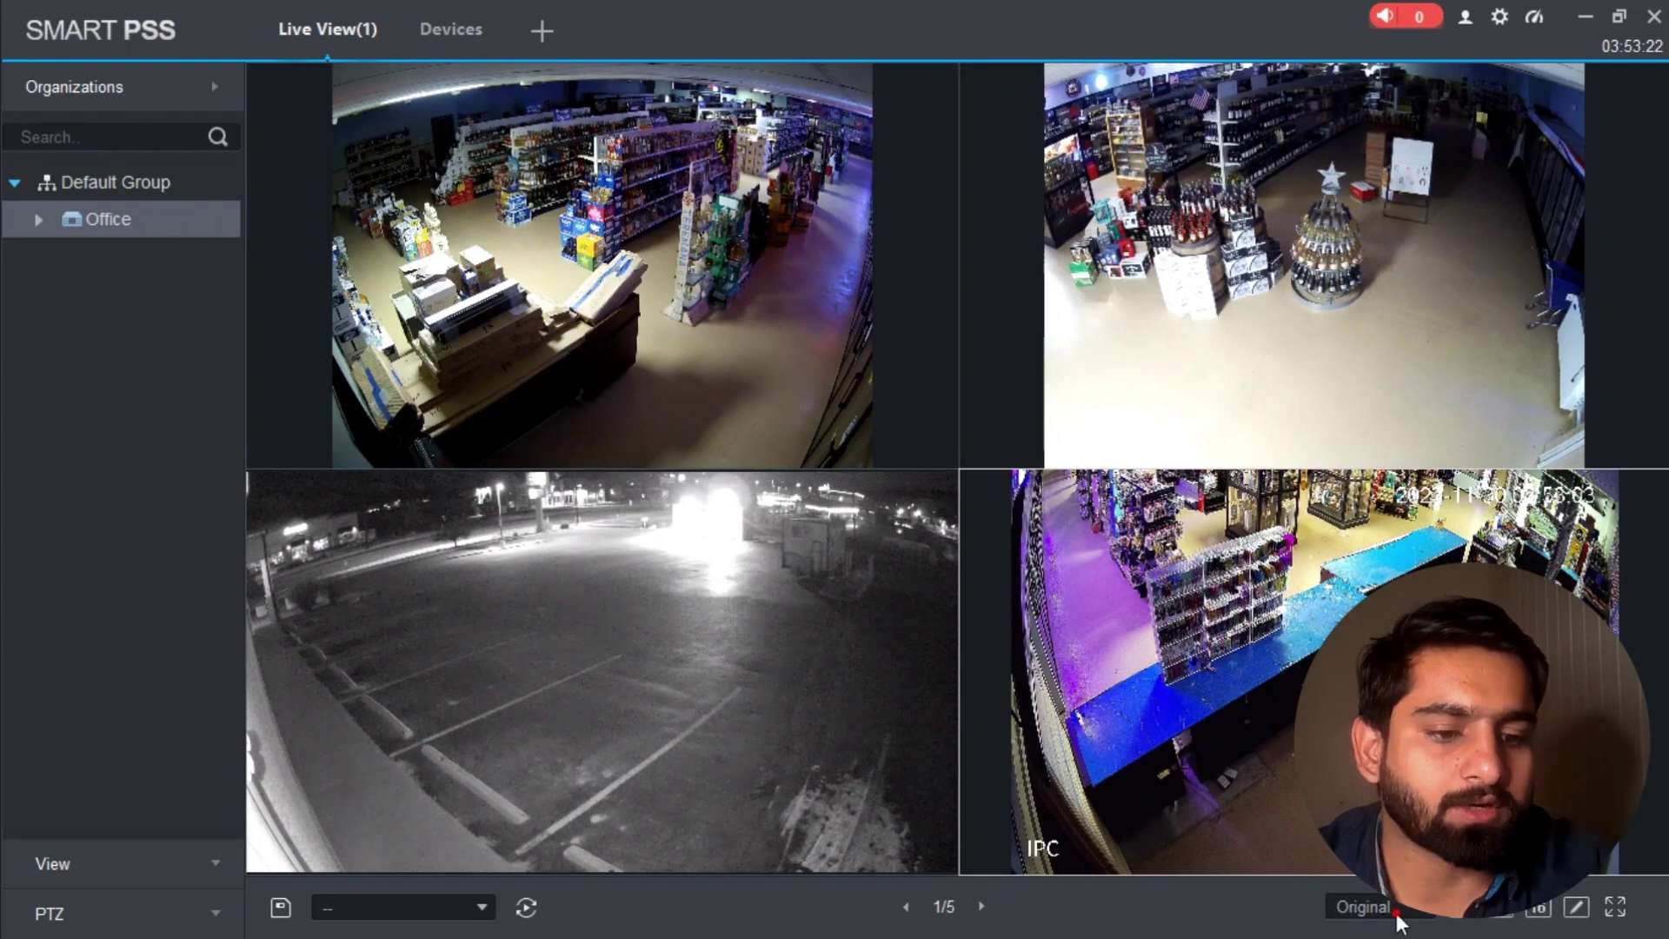
# Step: Set the ratio to Full-Win, maximize then restore the top-left pane, and open a new tab
pyautogui.click(1391, 908)
pyautogui.click(1356, 639)
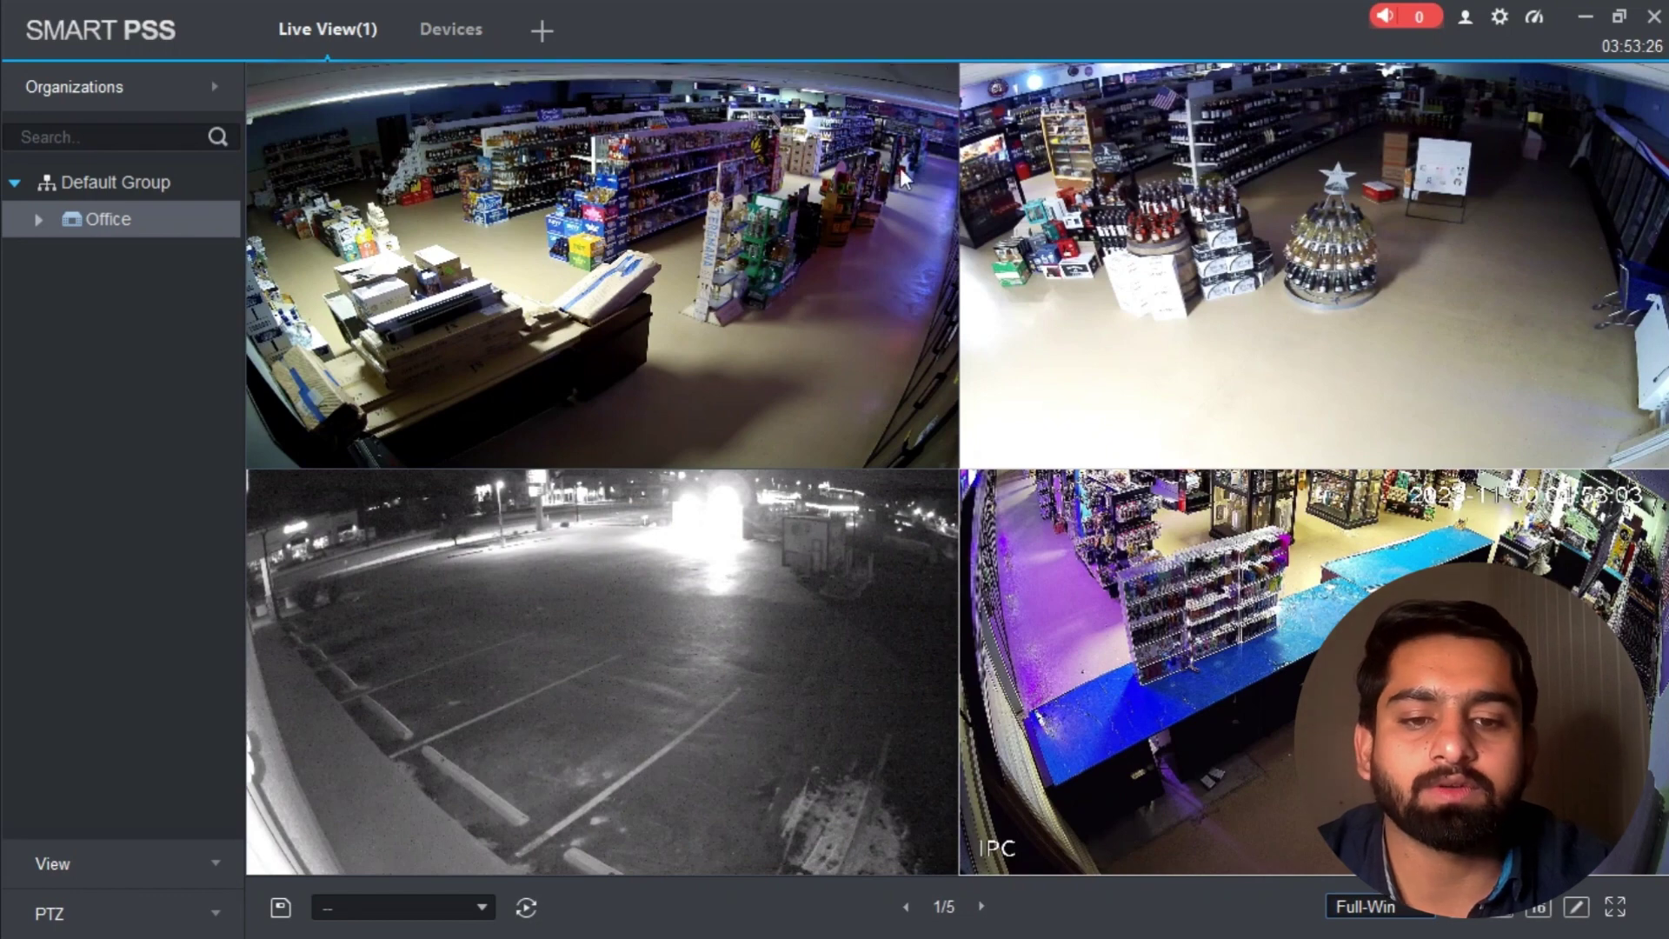
pyautogui.doubleClick(574, 285)
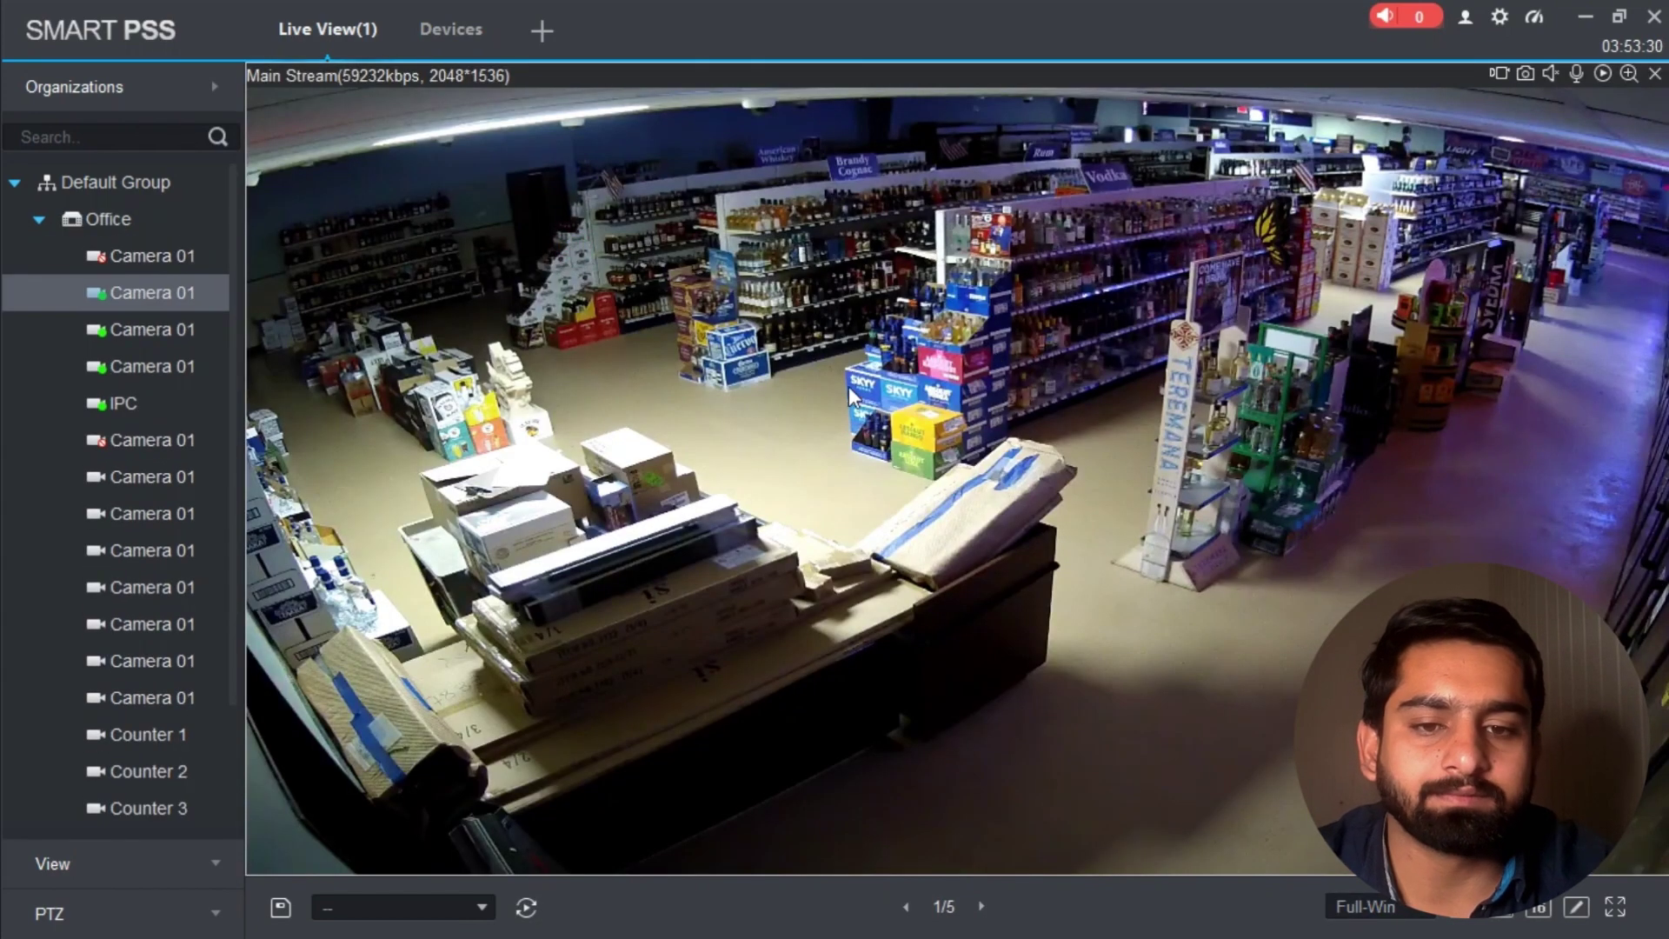
pyautogui.doubleClick(870, 339)
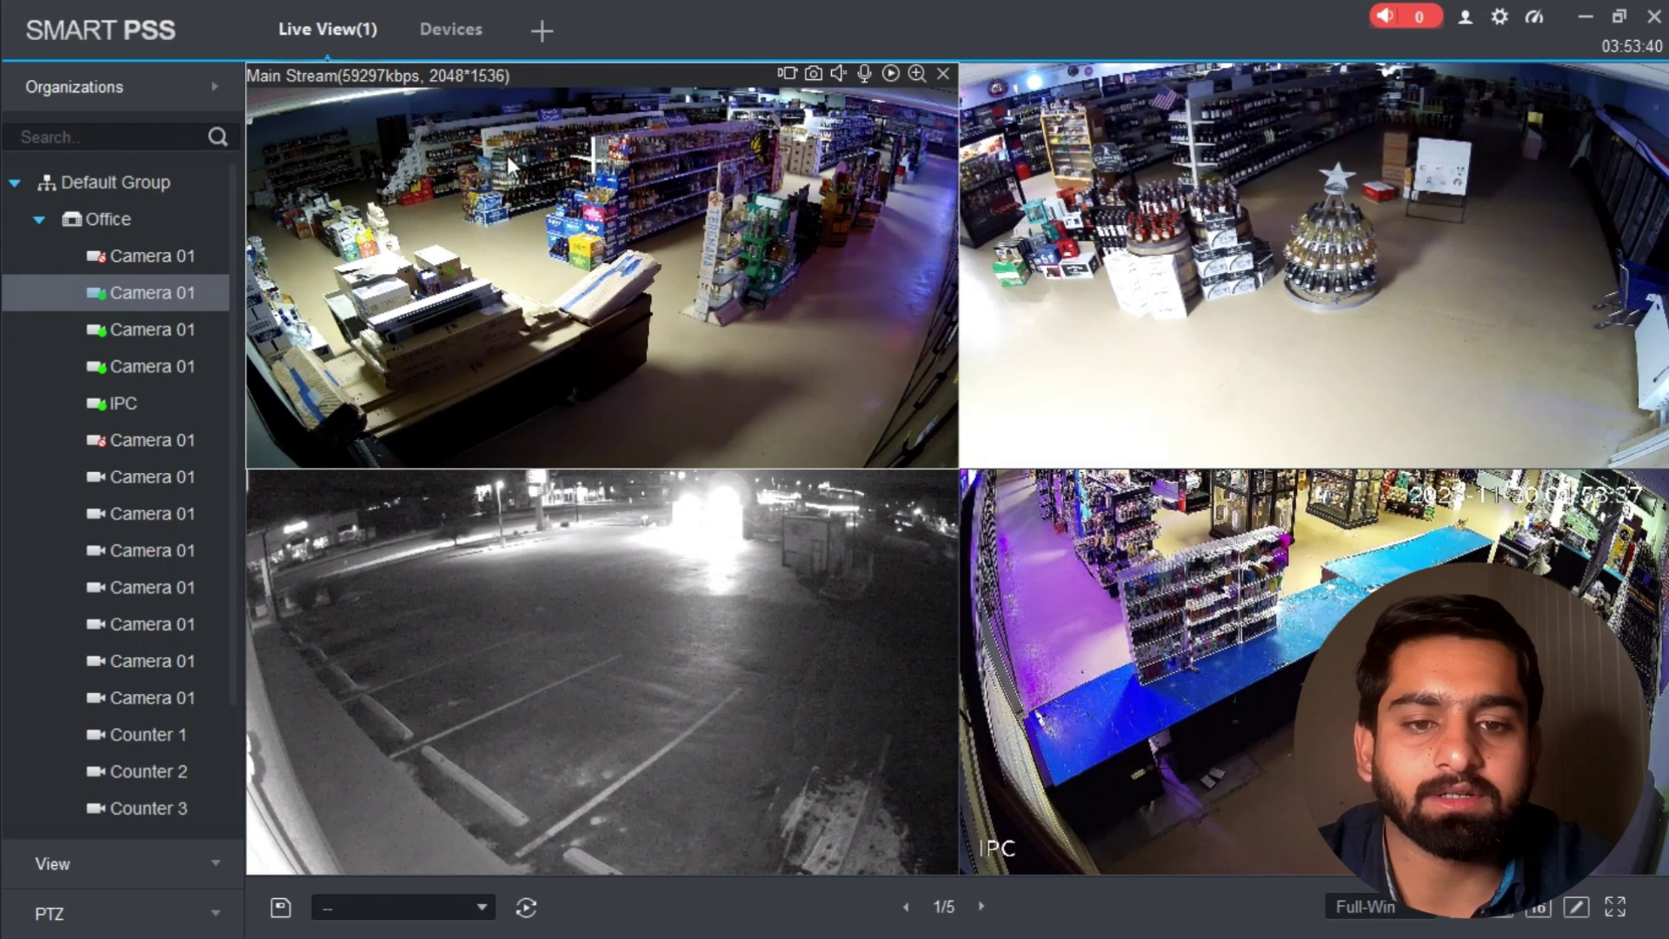
pyautogui.click(540, 33)
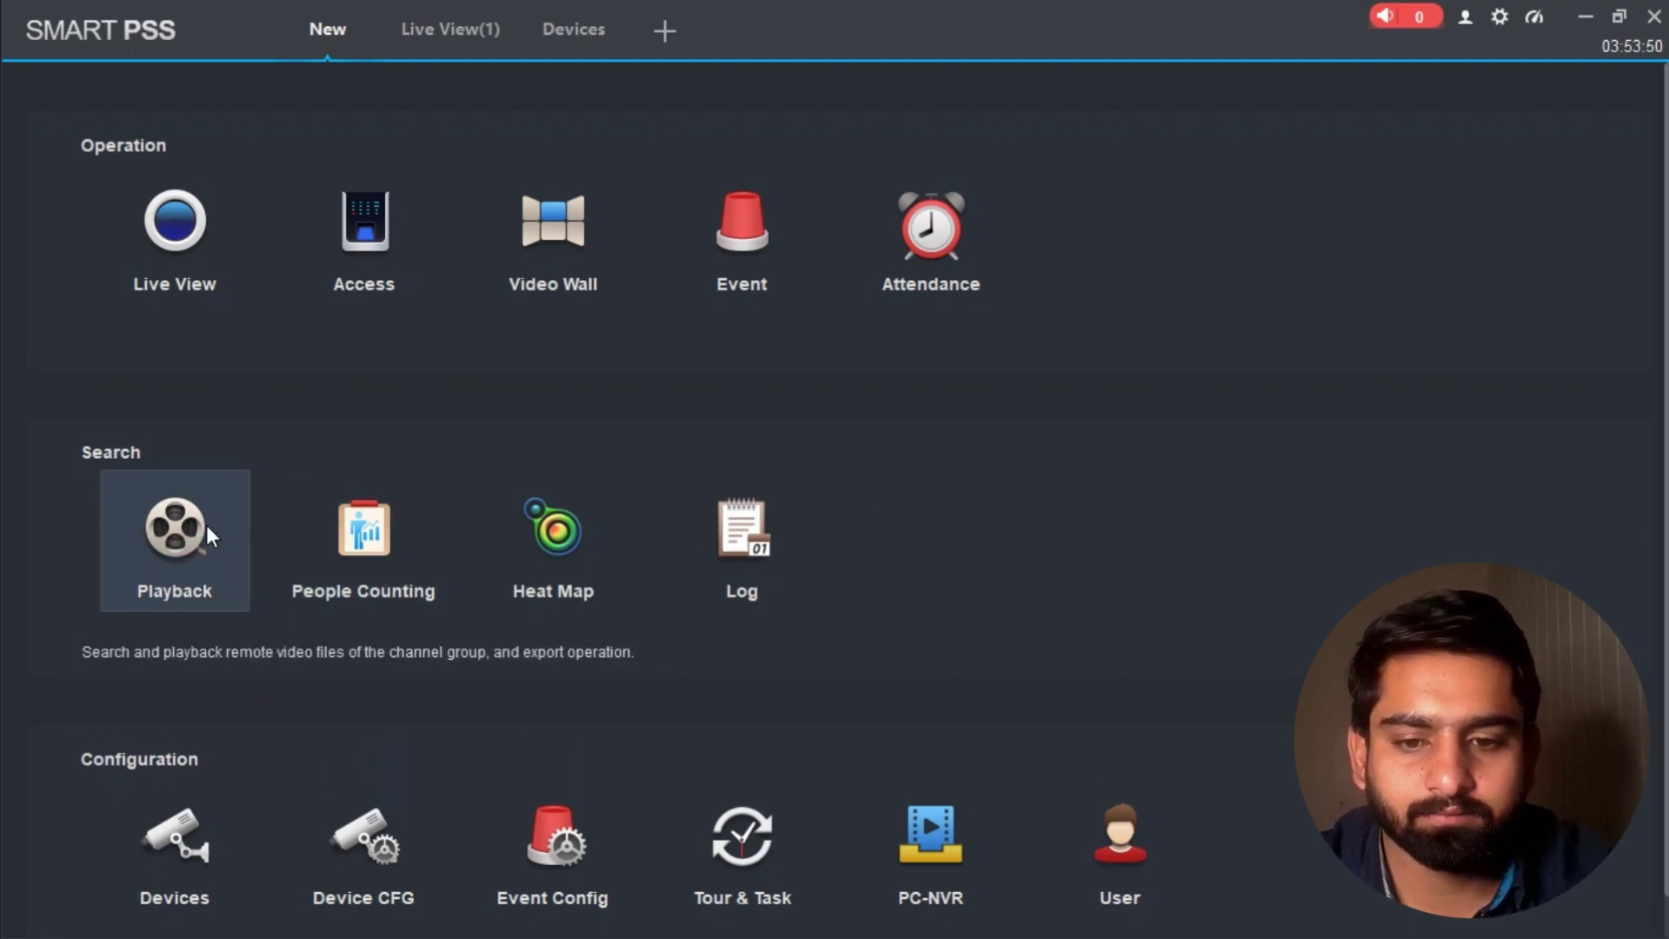
# Step: Tick the second Camera 01 under Office for playback and bring up the Time date range picker
pyautogui.scroll(-1, 461, 487)
pyautogui.scroll(1, 252, 500)
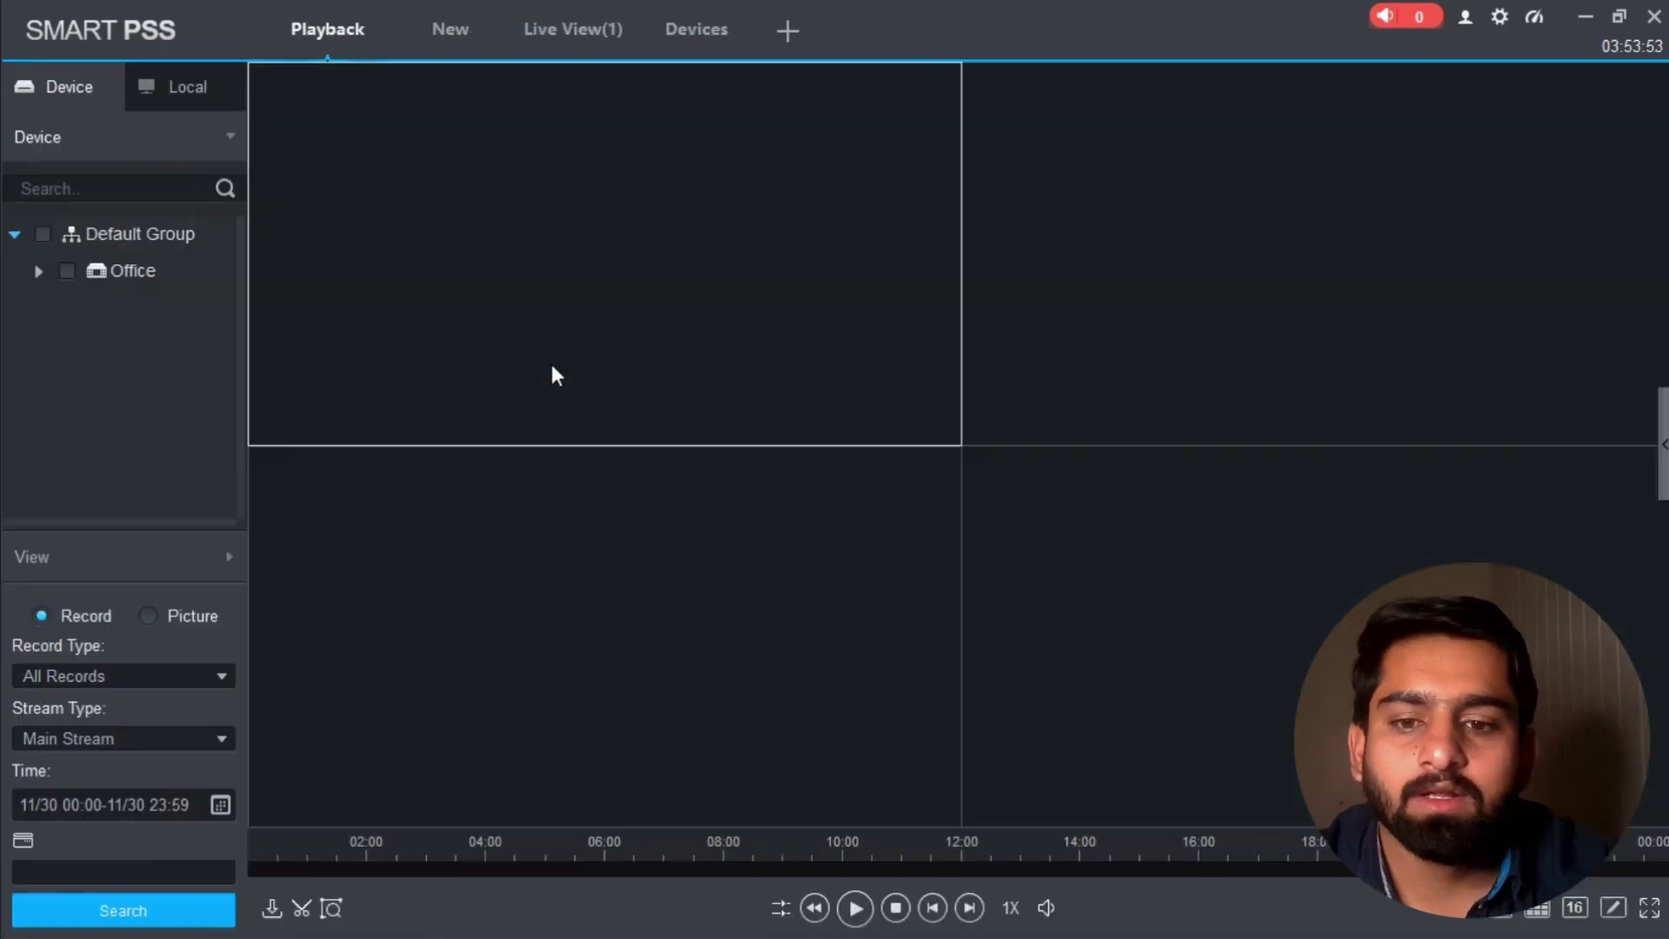
pyautogui.click(38, 271)
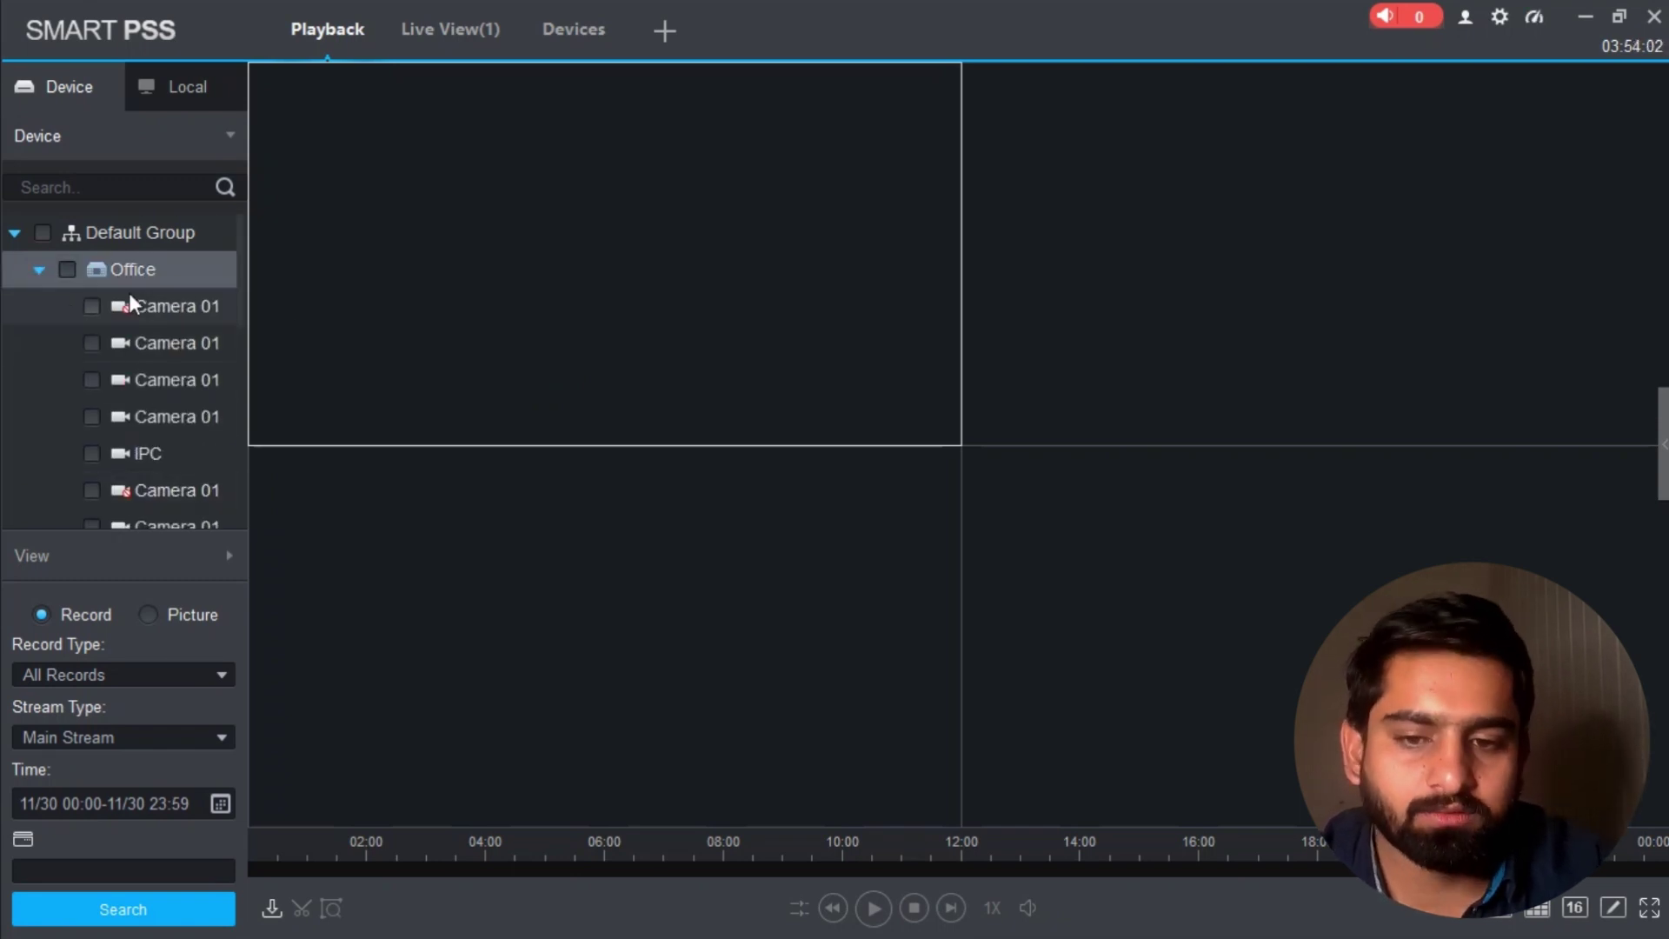
pyautogui.scroll(-3, 165, 348)
pyautogui.scroll(3, 171, 357)
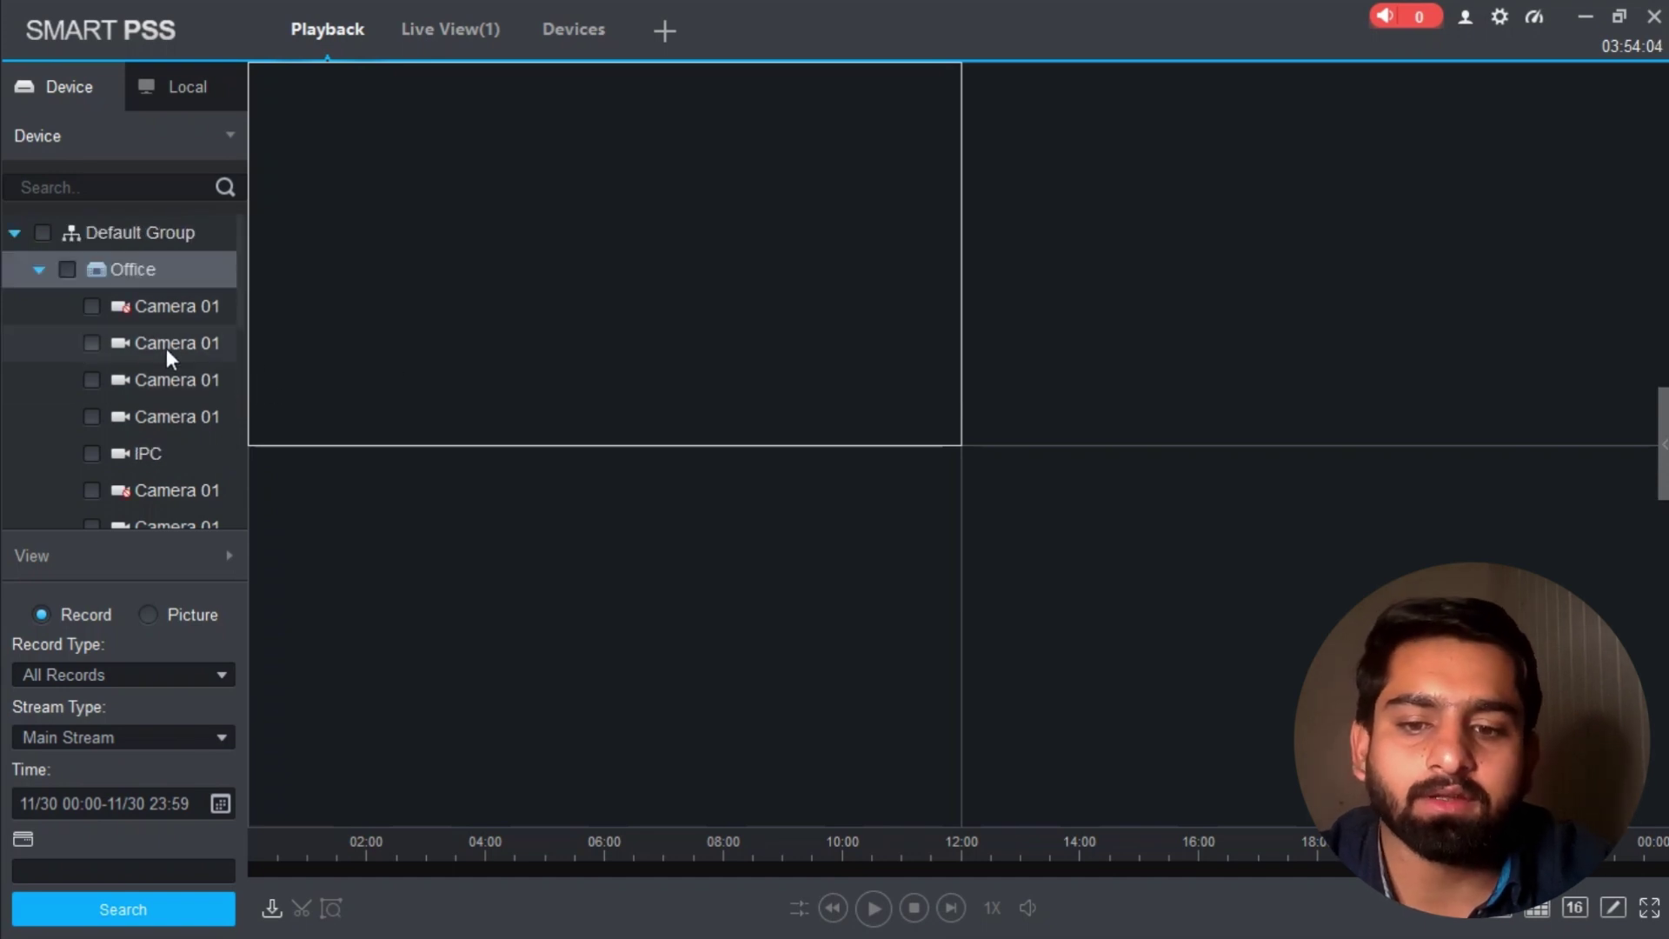
pyautogui.click(92, 344)
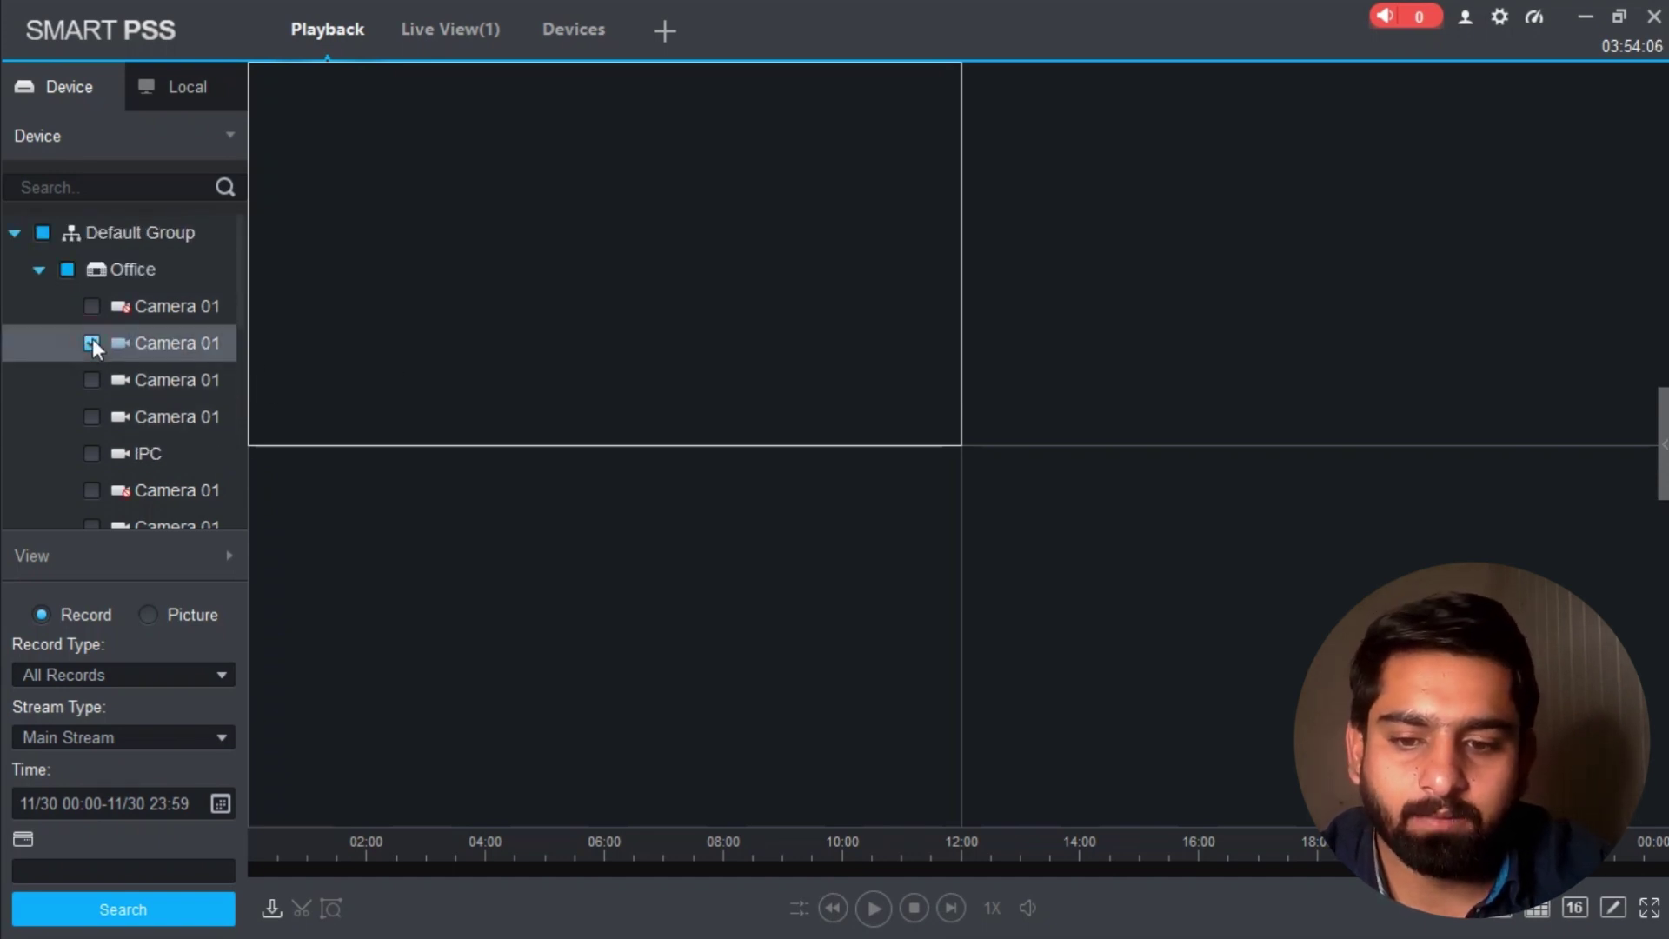
pyautogui.click(166, 675)
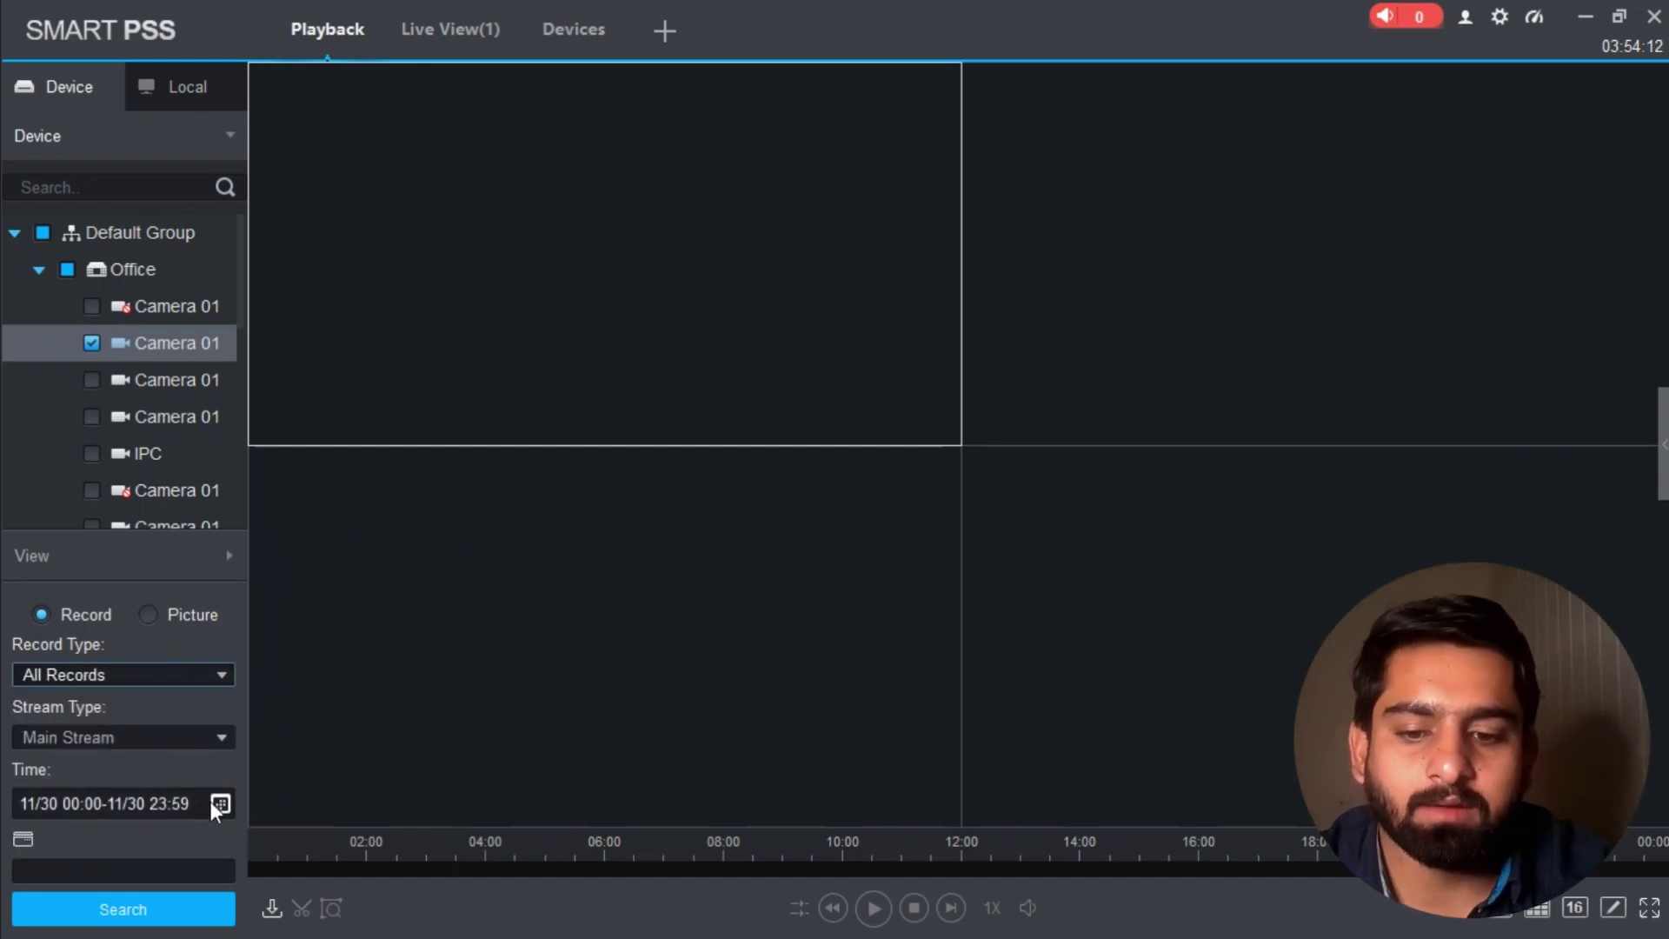
pyautogui.click(219, 804)
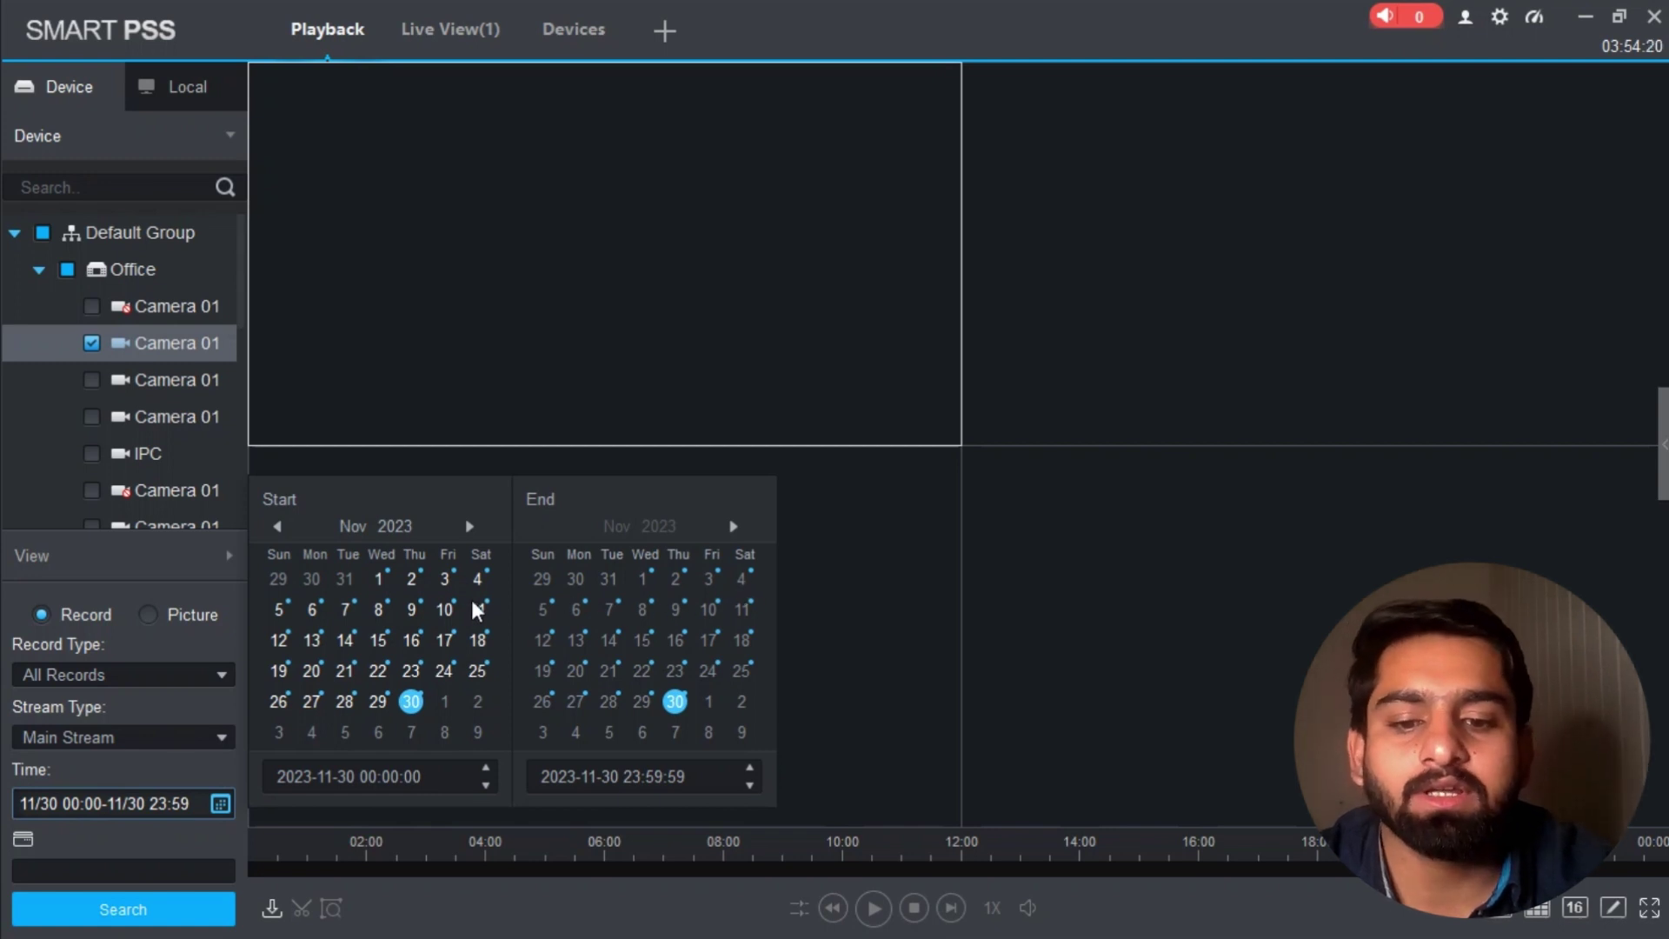
# Step: Set the start date to 14 November 2023, fixing the year at 2023, and search recordings
pyautogui.click(272, 527)
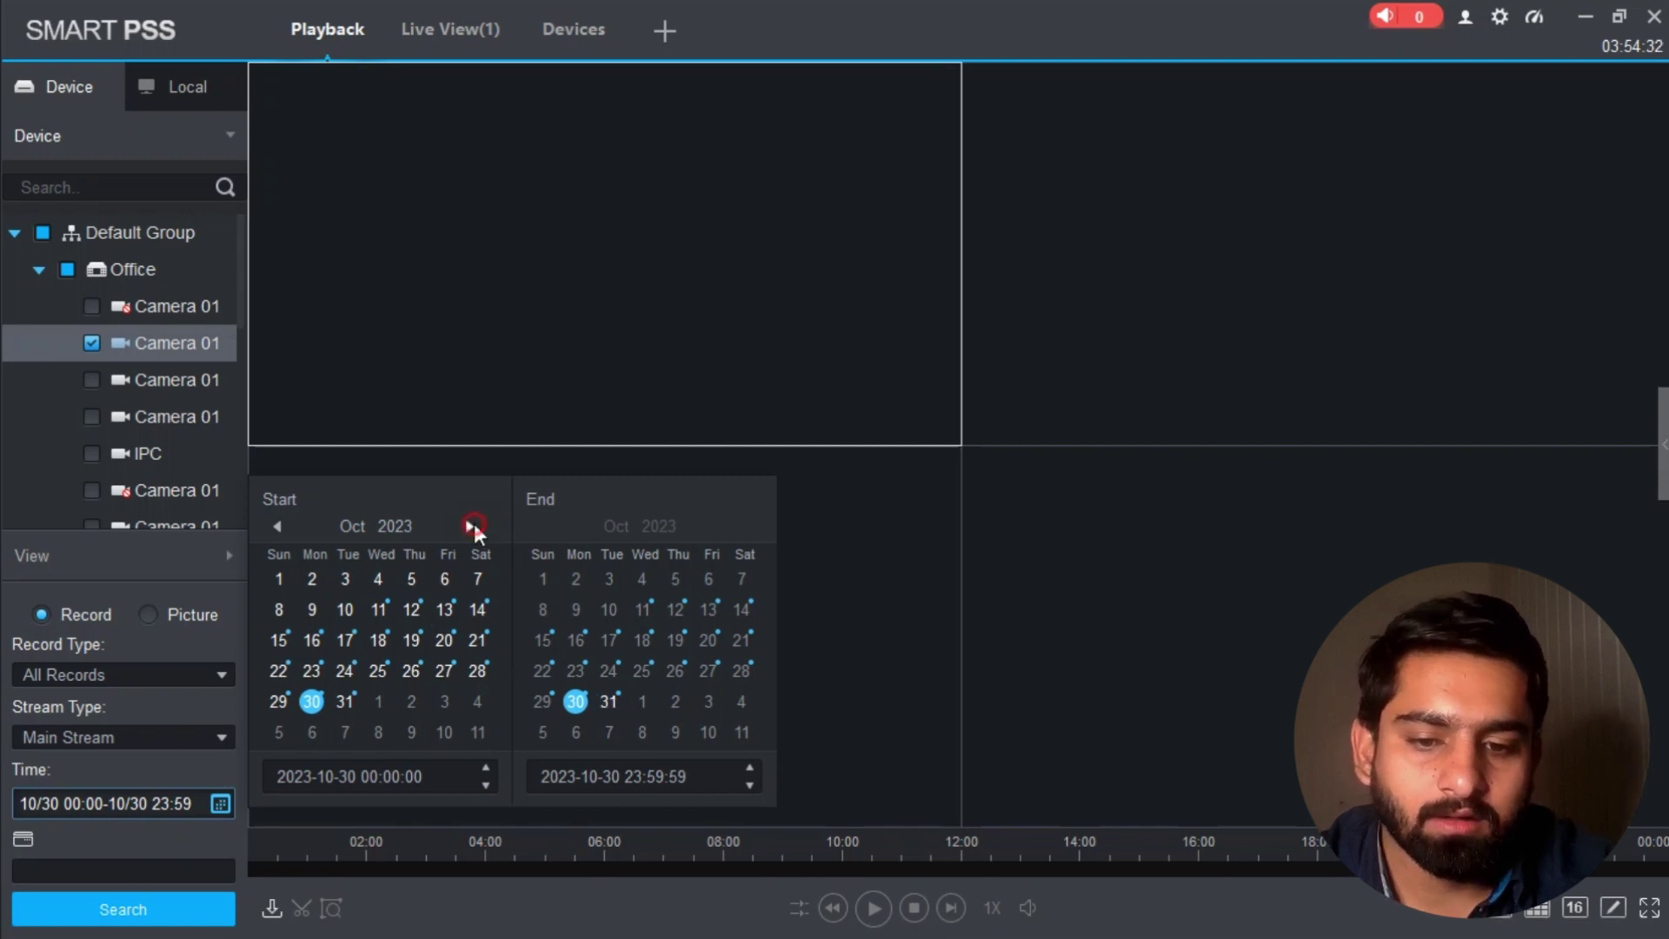
pyautogui.click(470, 526)
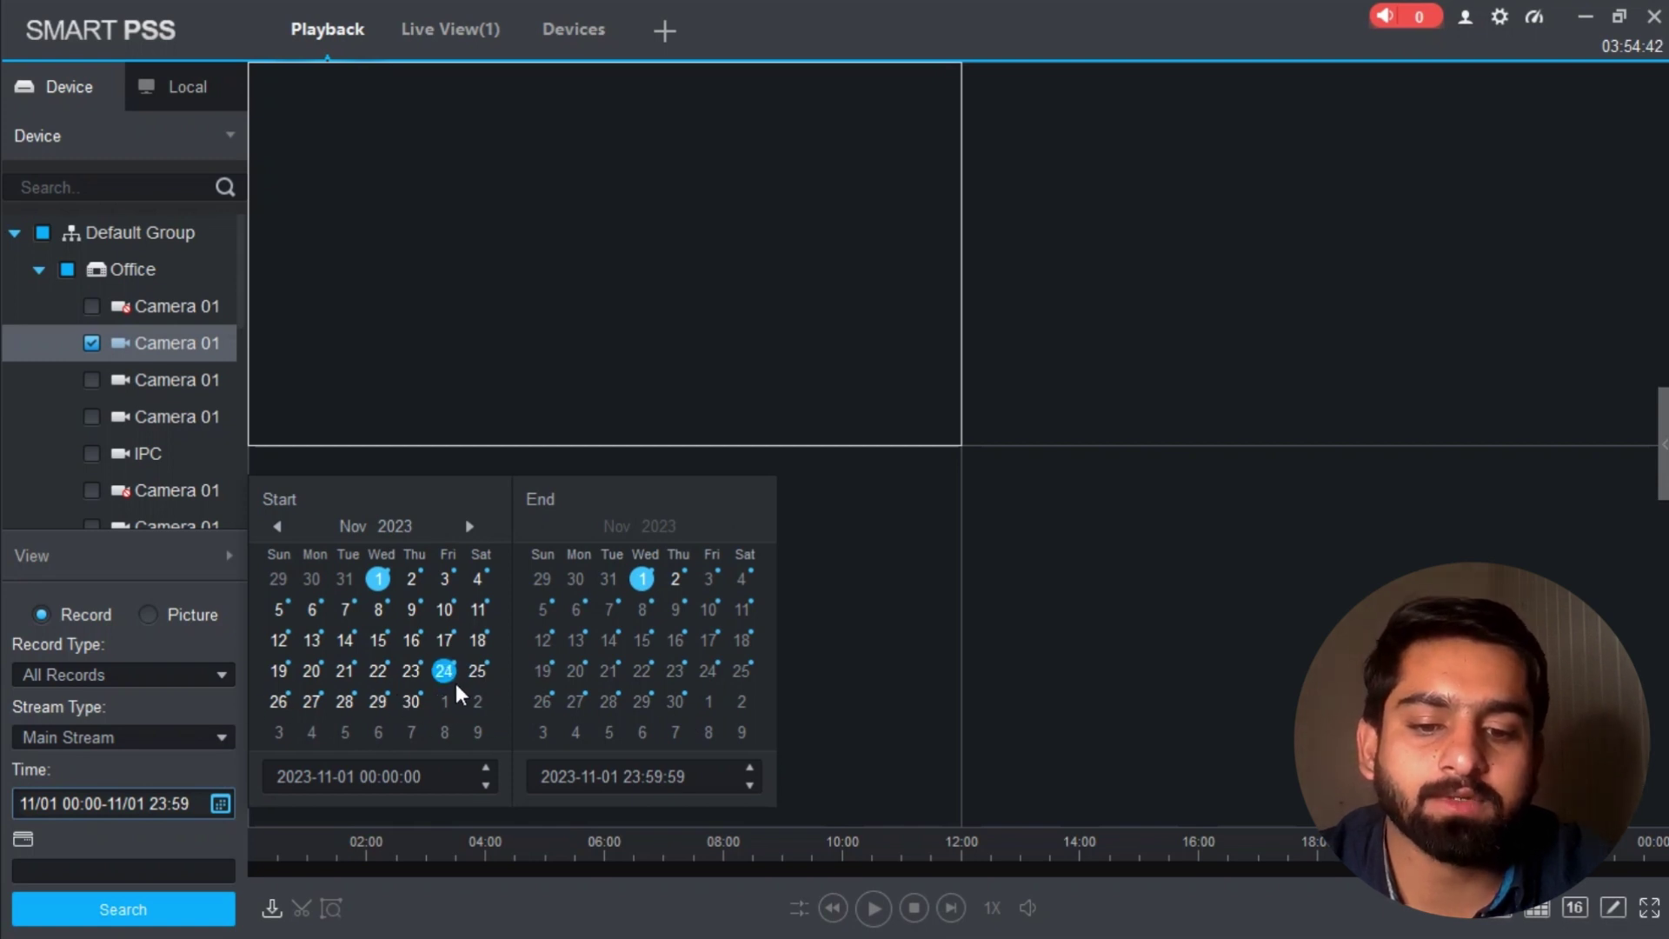
pyautogui.click(412, 640)
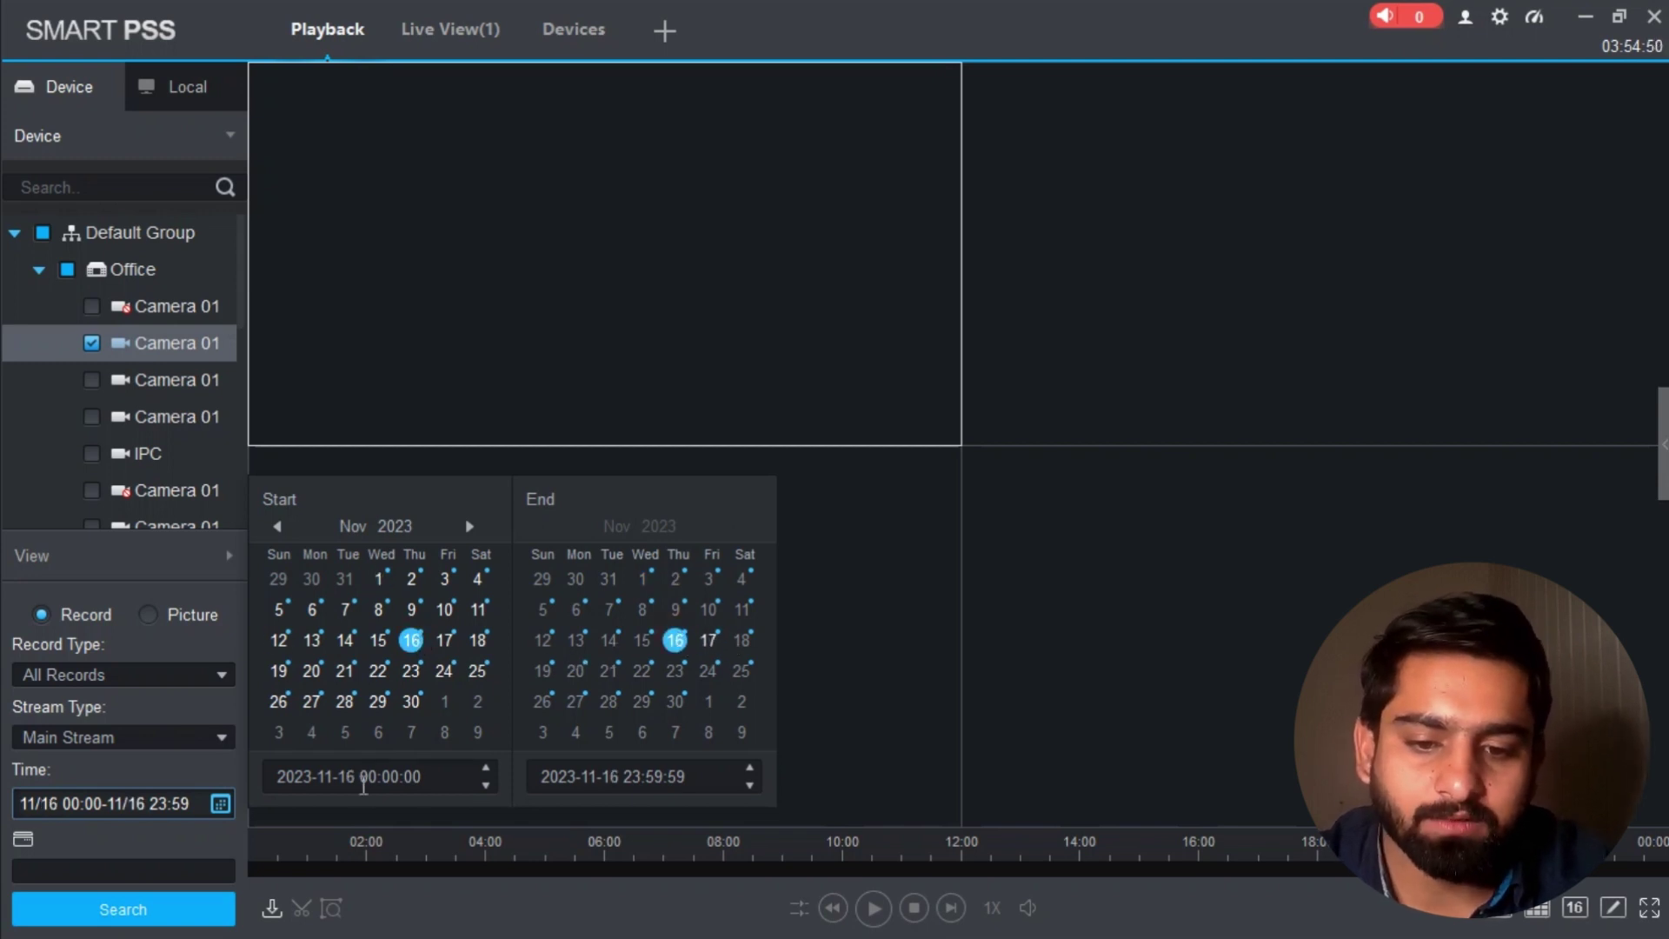
pyautogui.click(487, 769)
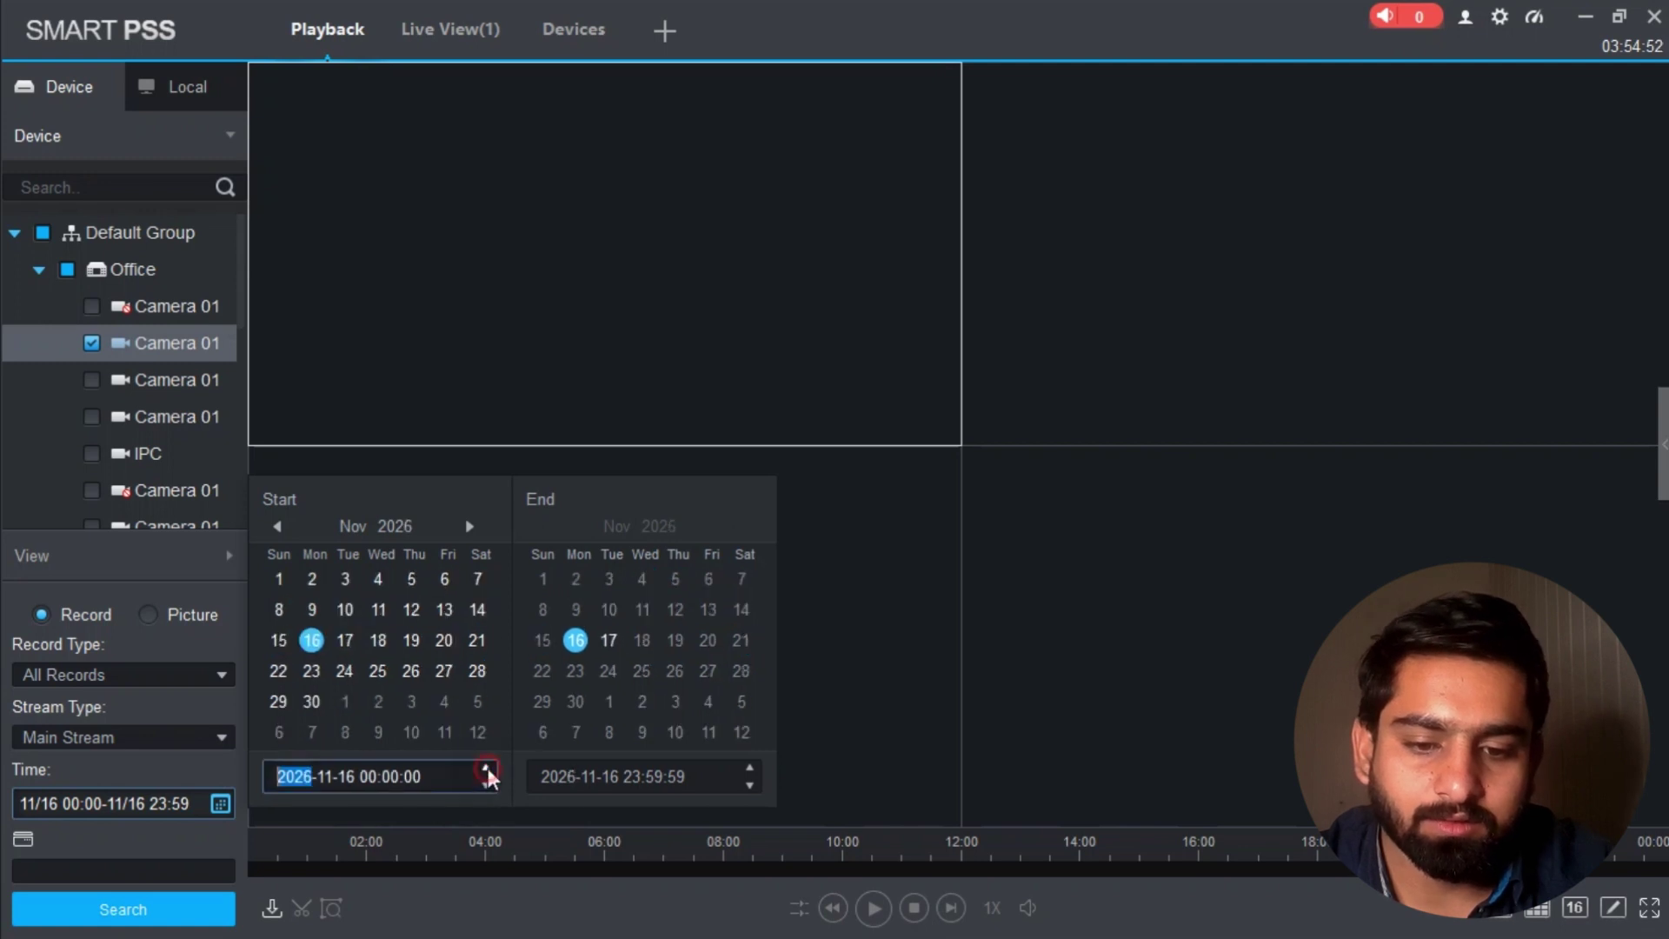
pyautogui.click(484, 786)
pyautogui.click(485, 787)
pyautogui.click(484, 787)
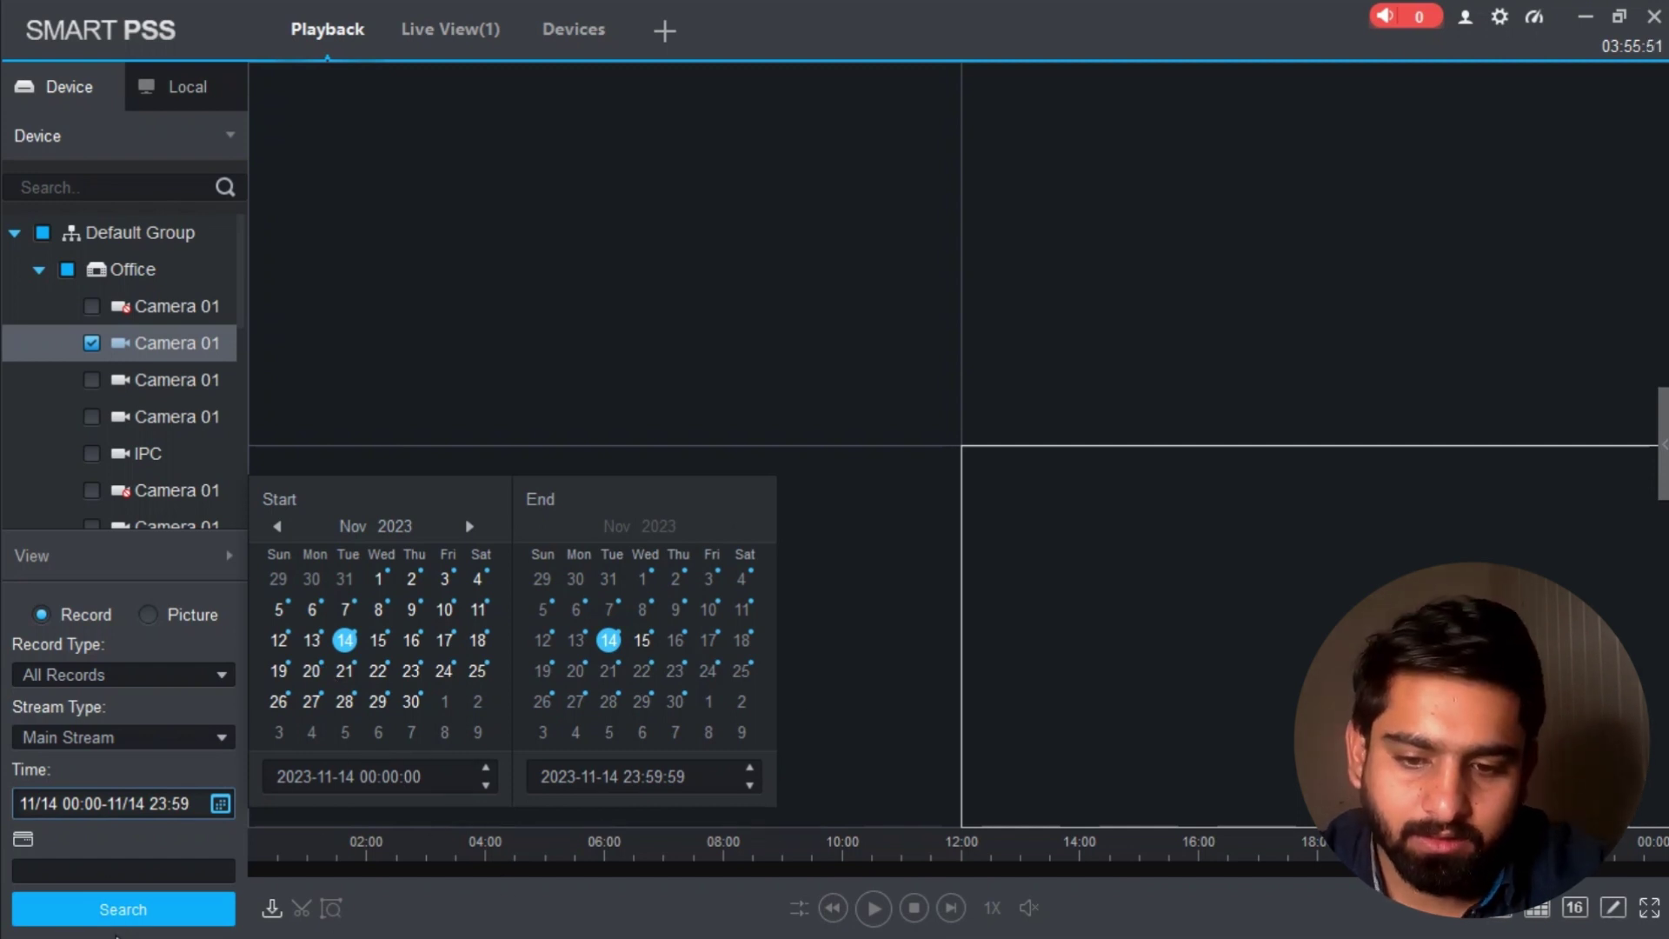
pyautogui.click(145, 919)
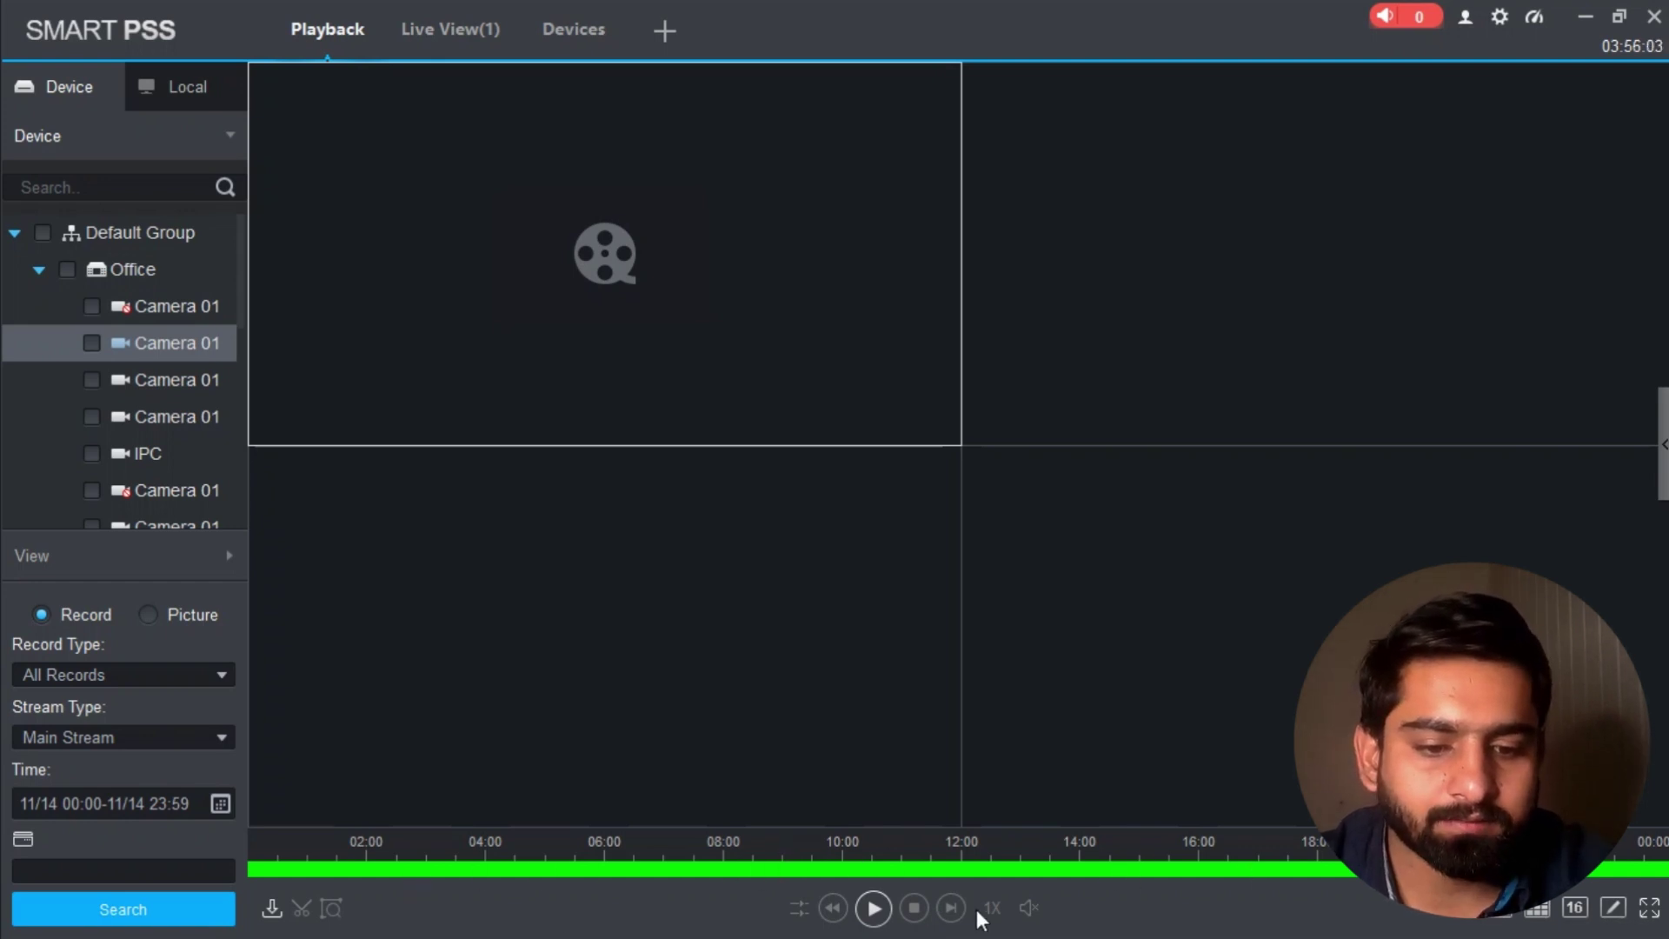
# Step: Play the found 14 November footage, then return to the Live View(1) four-camera grid
pyautogui.click(873, 908)
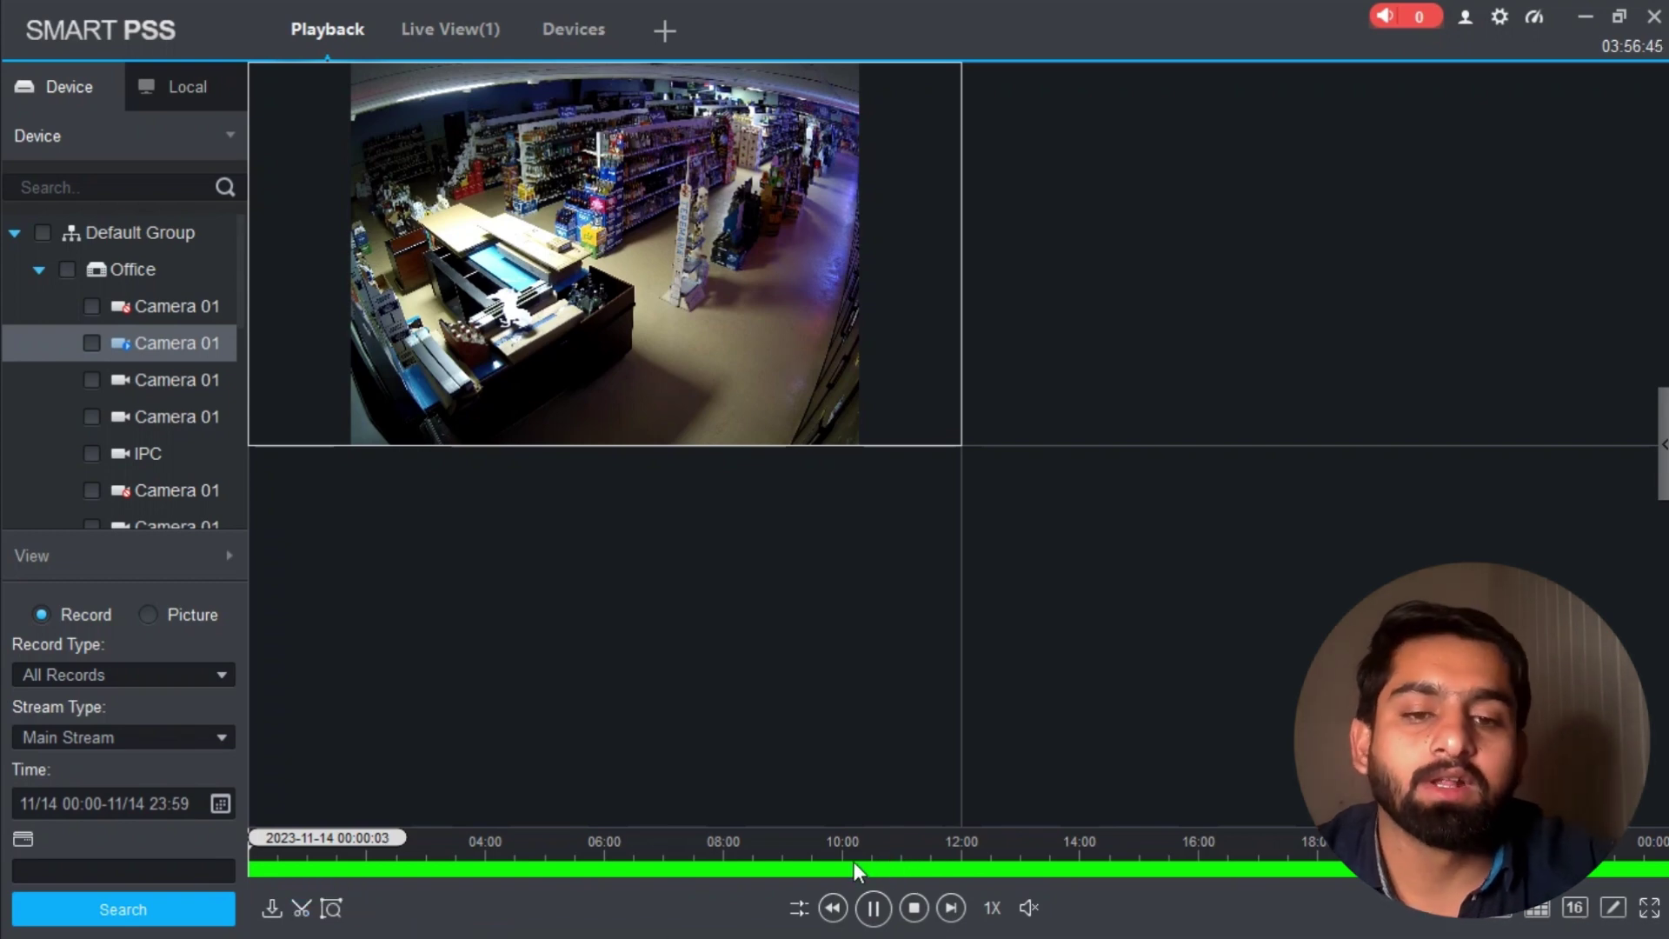
pyautogui.moveTo(639, 80)
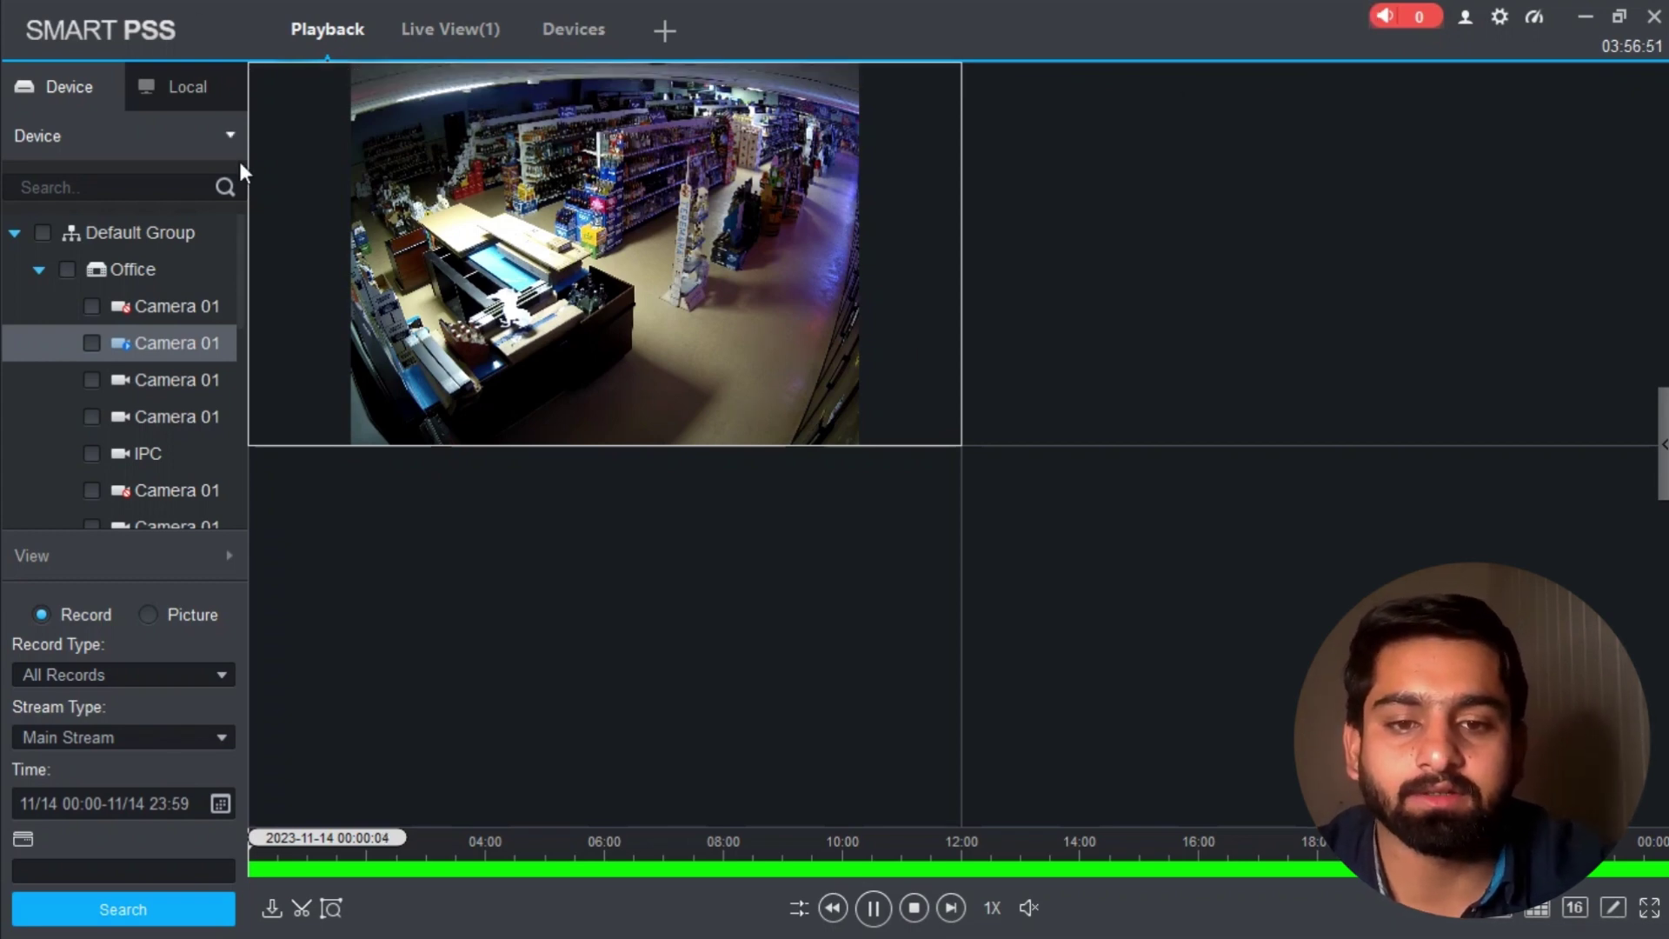
pyautogui.click(451, 32)
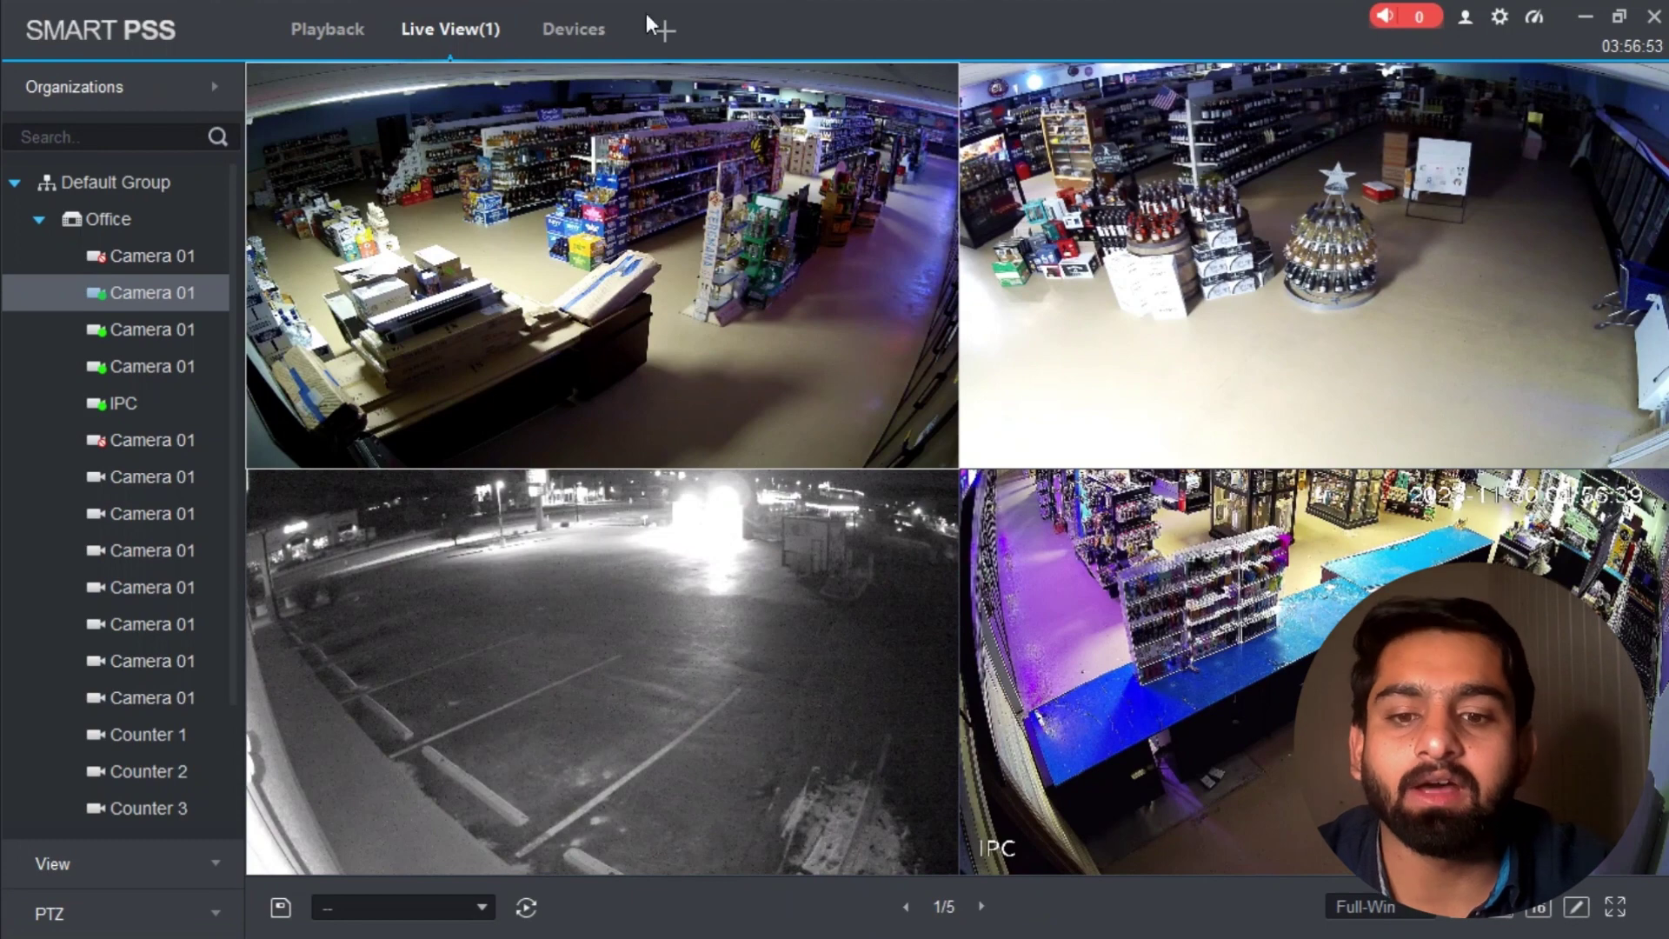
pyautogui.click(575, 29)
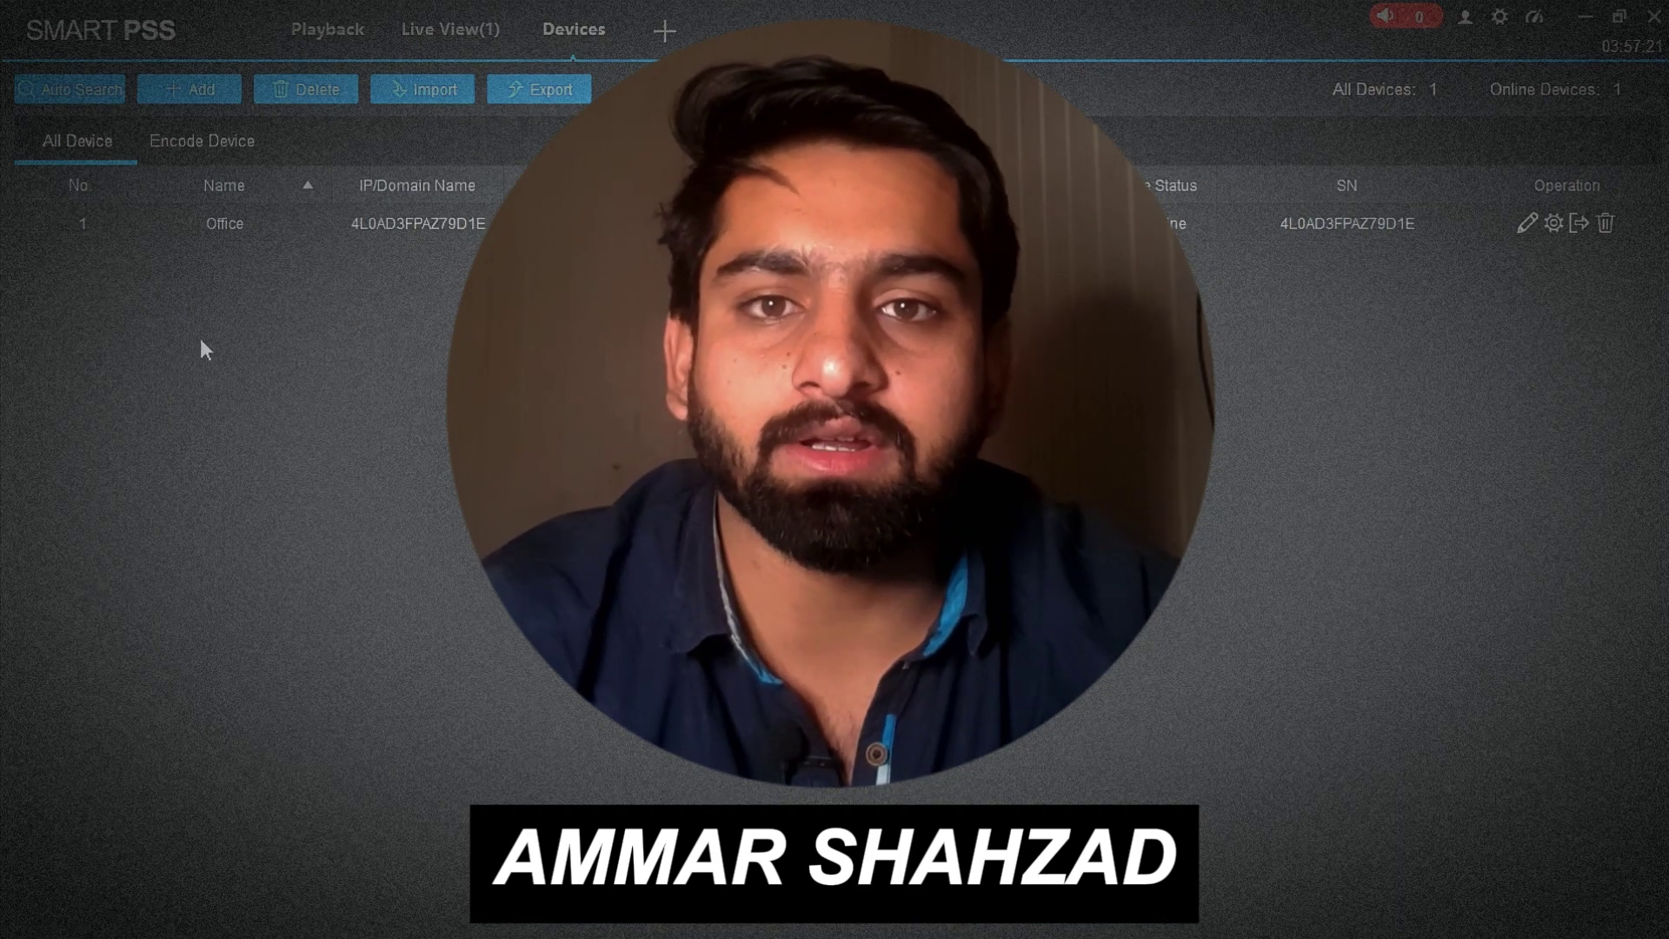
pyautogui.click(315, 35)
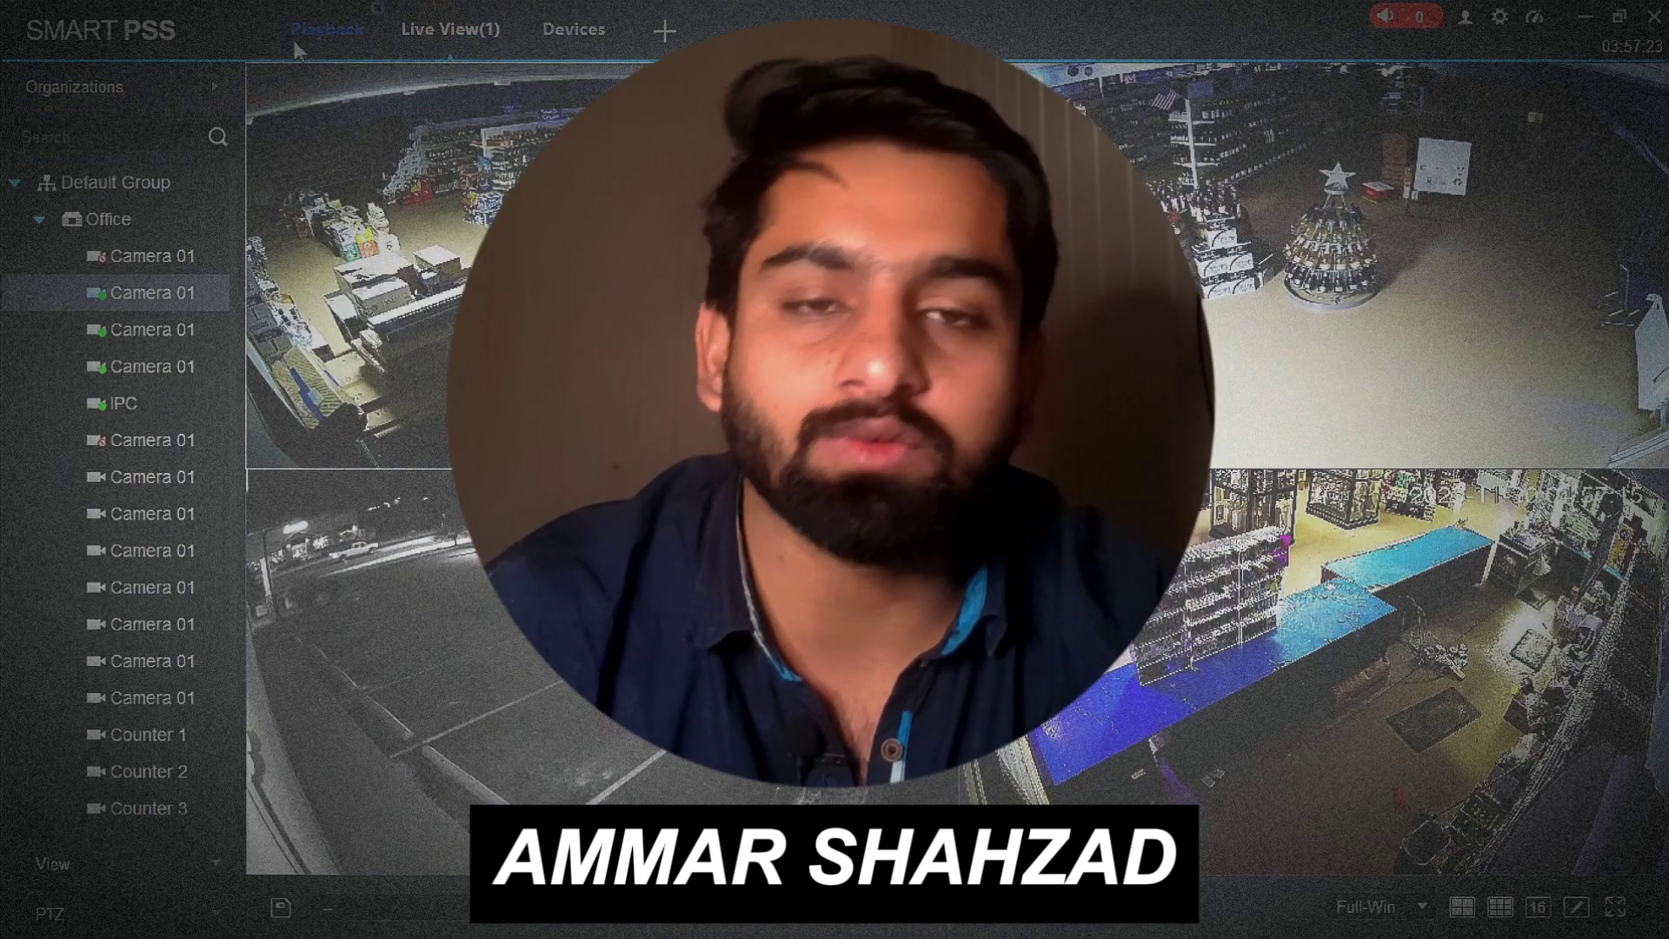